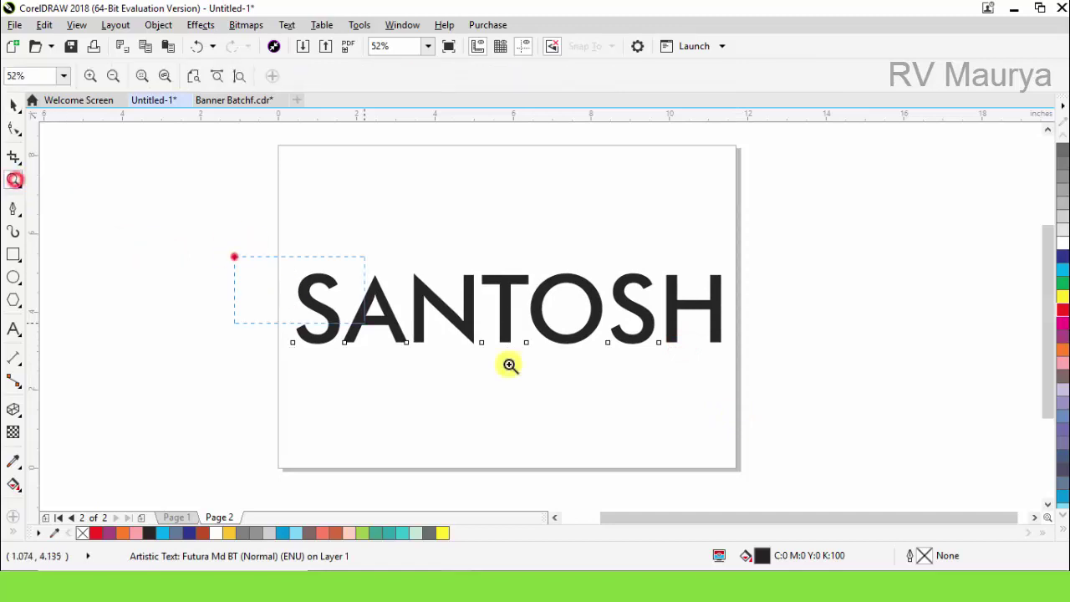
Draw a straight horizontal line about 11.9 inches long across the upper middle of the large lettering.
left_click(508, 363)
left_click(14, 207)
left_click(128, 254)
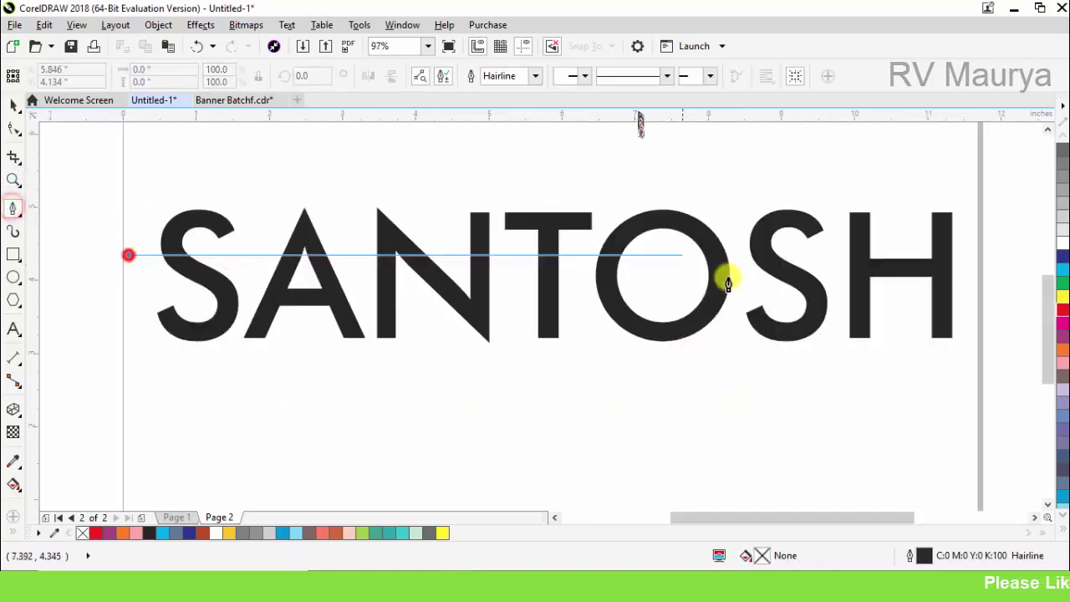
left_click(998, 255)
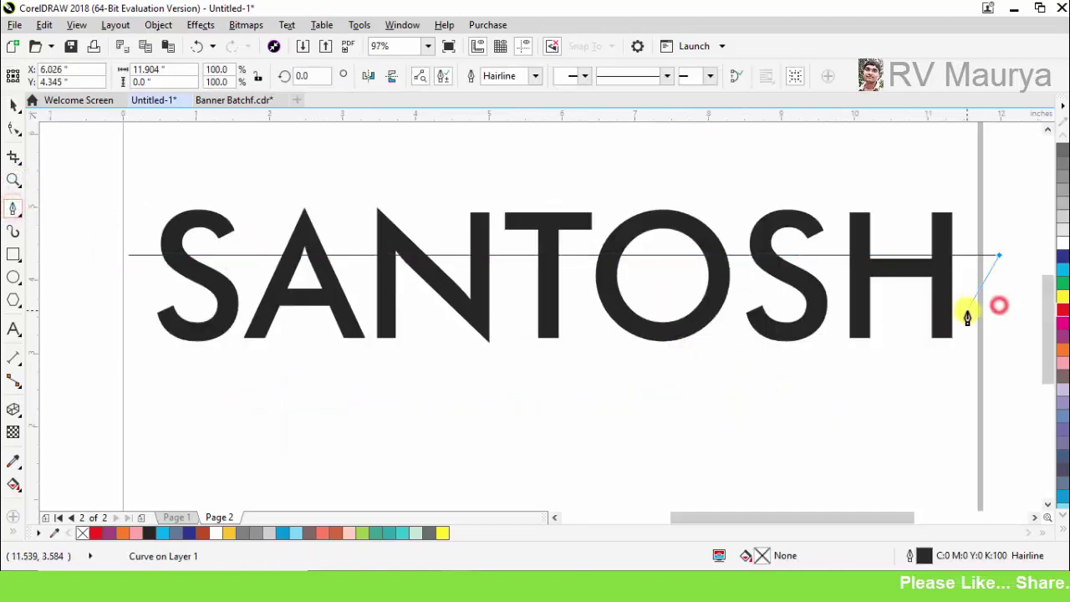
Convert the line to a curve and bend it into a wave that dips at the start and rises near the end.
left_click(14, 130)
left_click_drag(88, 240, 1033, 269)
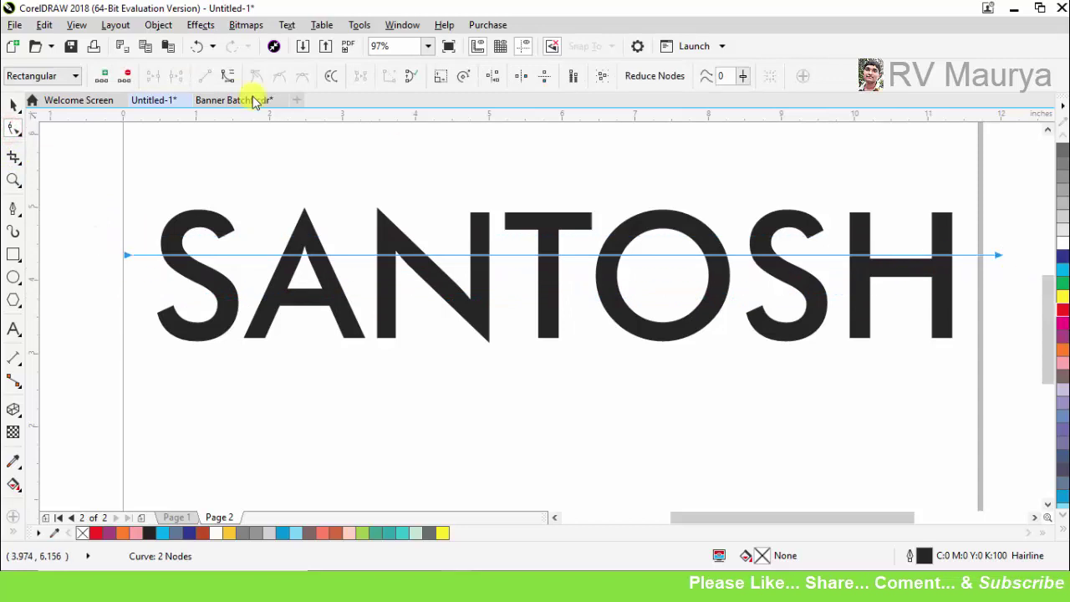
left_click(142, 279)
left_click(127, 255)
left_click_drag(416, 255, 401, 415)
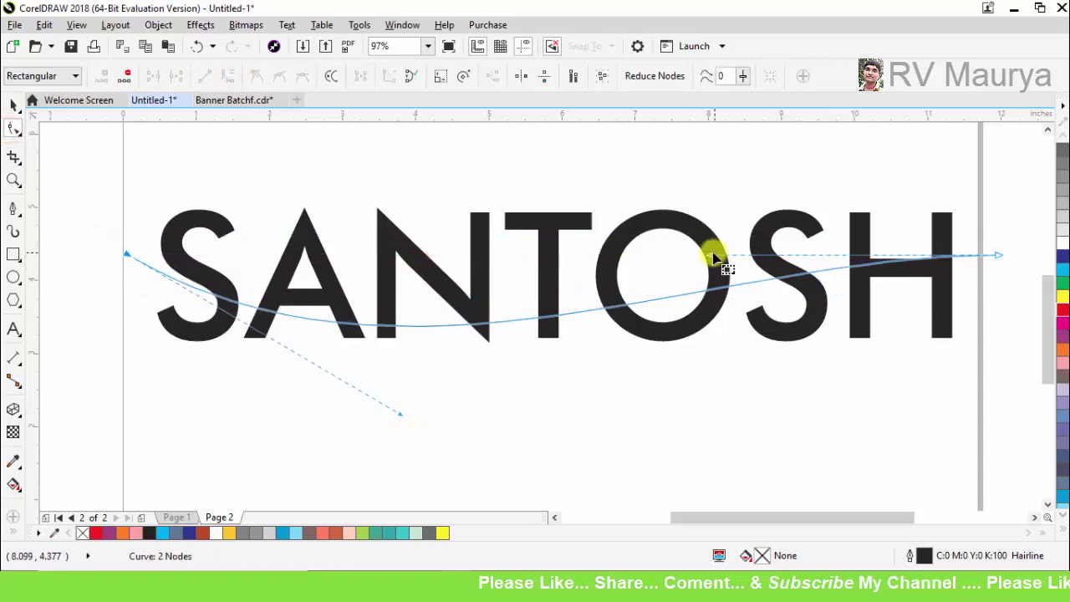
left_click_drag(710, 255, 765, 47)
scroll(608, 216, "down", 1)
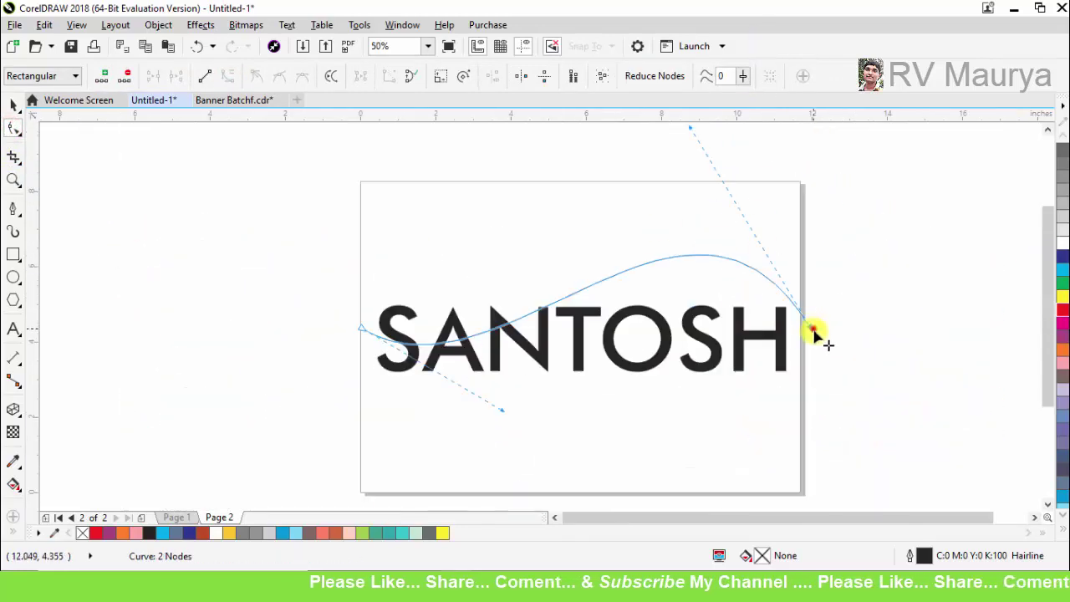
Lower the wave's right end node below the lettering and adjust both curve handles to flatten the wave.
left_click_drag(812, 331, 824, 398)
left_click_drag(500, 413, 560, 439)
left_click(704, 197)
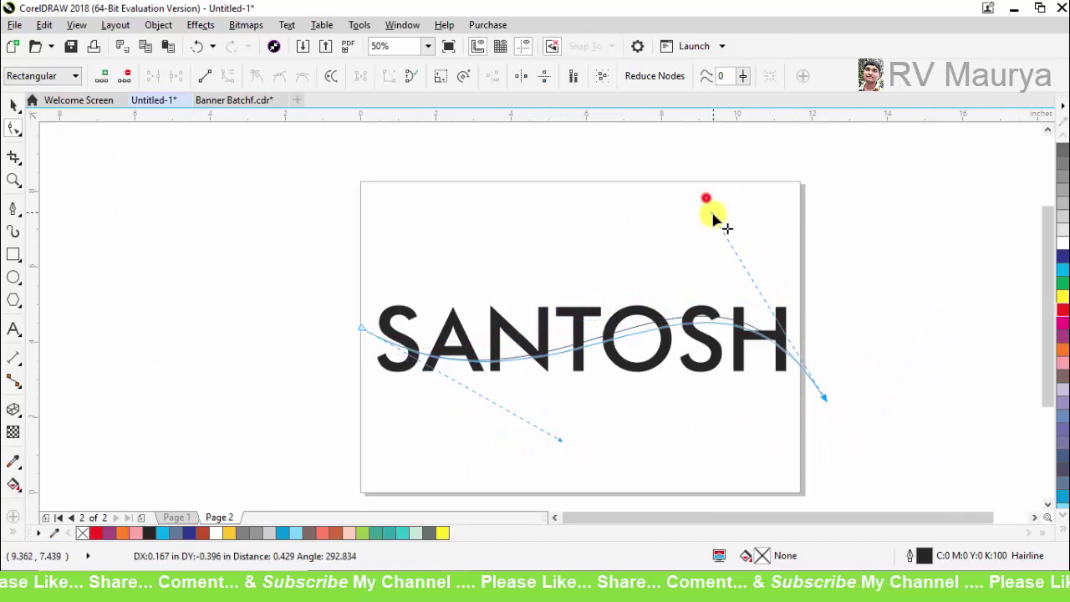
Make a copy of the wave raised at the left end, so the two curves taper together at the right.
key("space")
left_click(374, 334)
left_click_drag(357, 362, 359, 343)
right_click(359, 343)
left_click_drag(831, 356, 822, 354)
scroll(833, 357, "up", 1)
key("space")
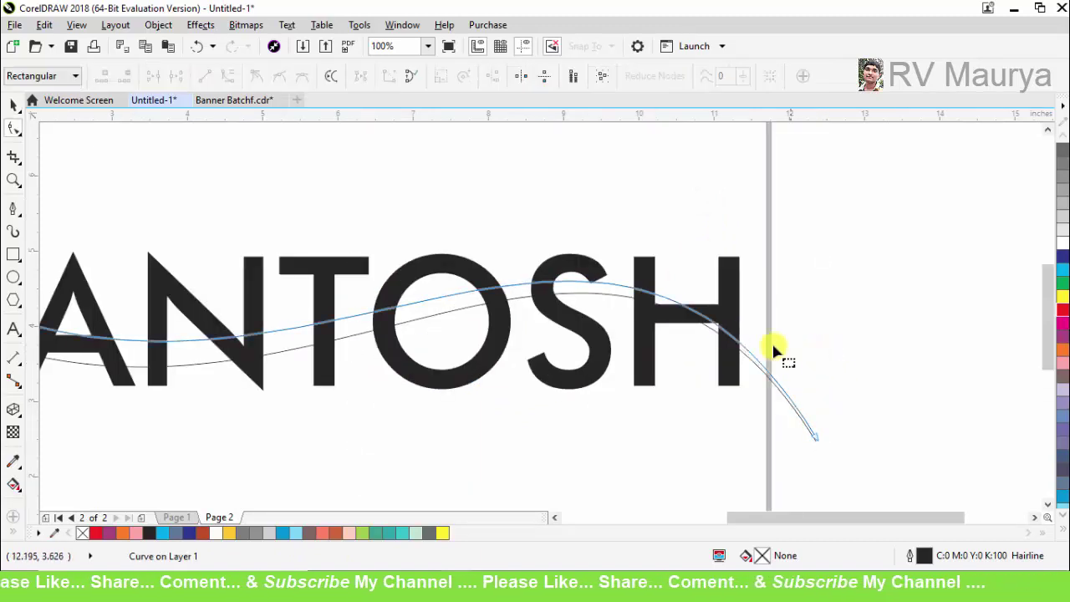
Draw a short vertical line from the lower curve's left end past the upper curve's start to close the band.
scroll(686, 355, "down", 2)
key("space")
key("space")
scroll(290, 310, "up", 2)
key("space")
left_click(279, 335)
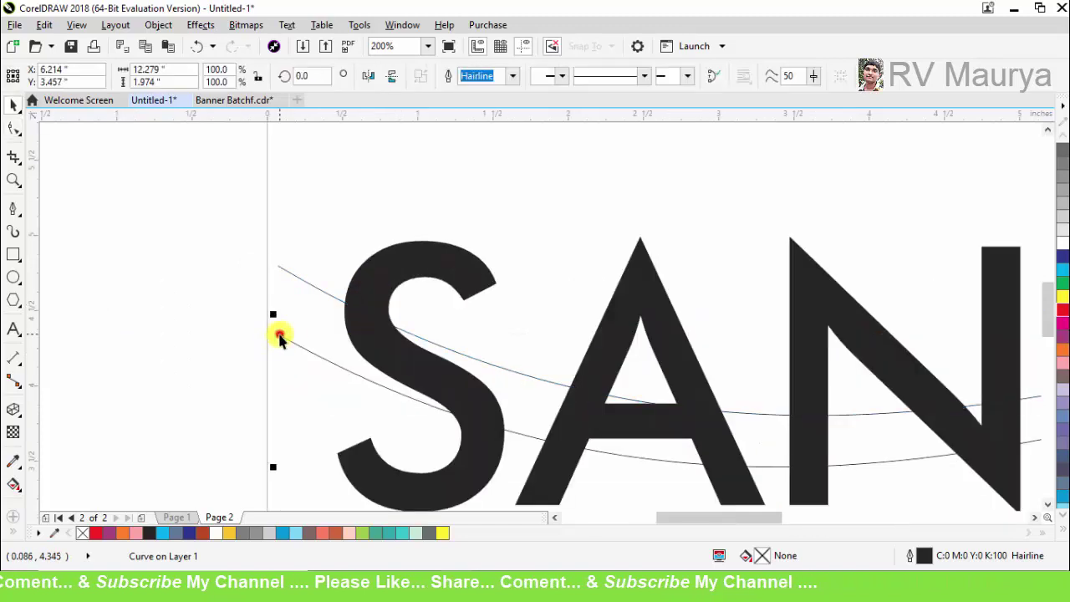
left_click(12, 207)
scroll(263, 361, "up", 4)
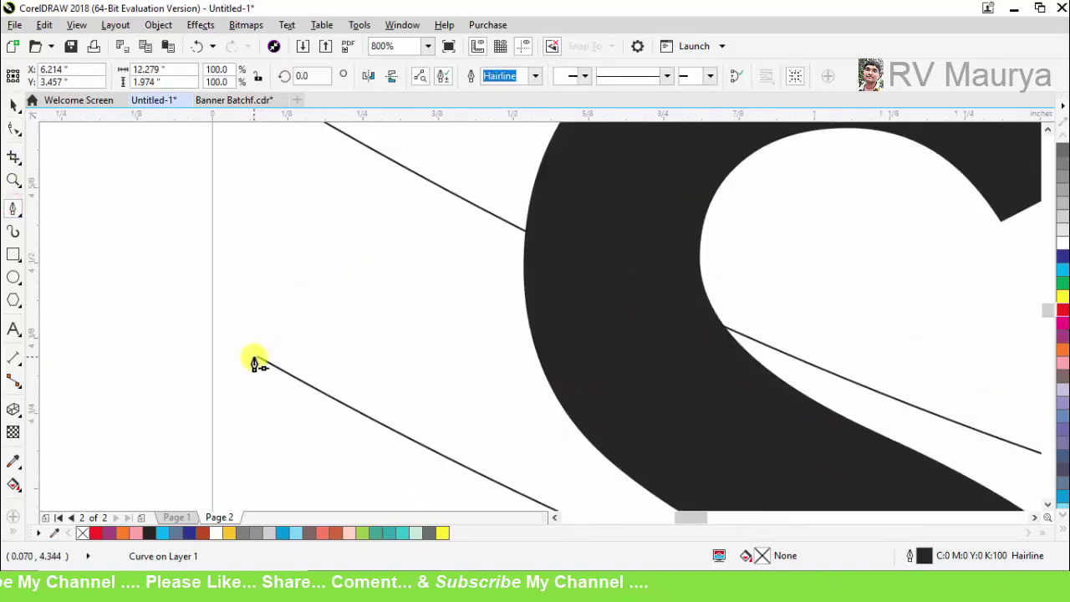
left_click(262, 368)
scroll(287, 282, "down", 4)
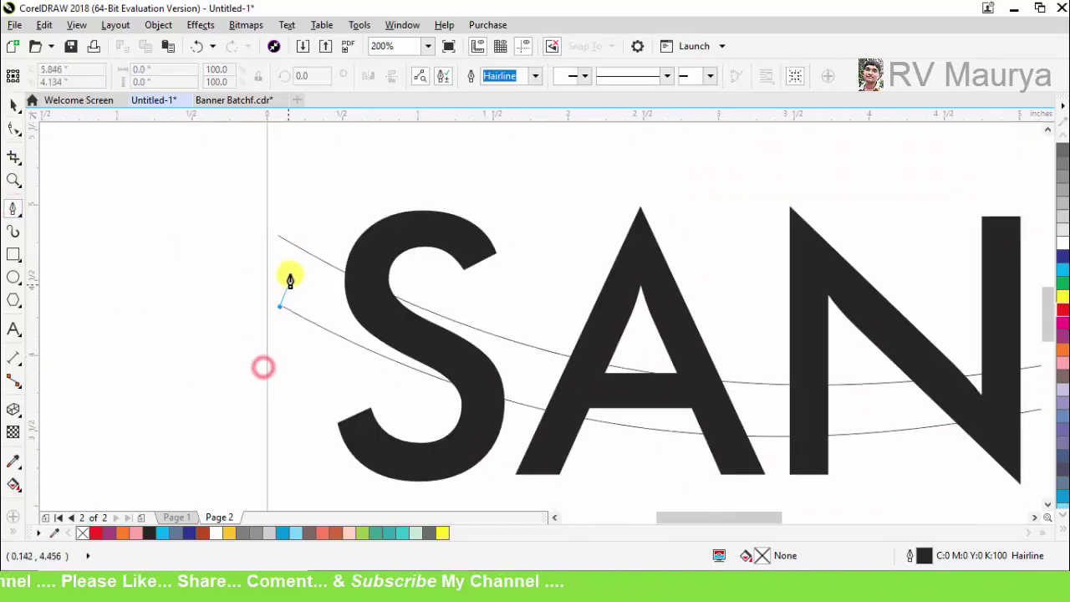
left_click(280, 219)
key("space")
left_click(237, 217)
Add a node near the lower curve's right end and pull its end node across the upper curve to close the tip.
left_click(14, 180)
scroll(123, 229, "down", 2)
left_click_drag(357, 253, 1003, 450)
left_click_drag(704, 227, 963, 377)
scroll(785, 331, "down", 1)
left_click_drag(719, 312, 868, 433)
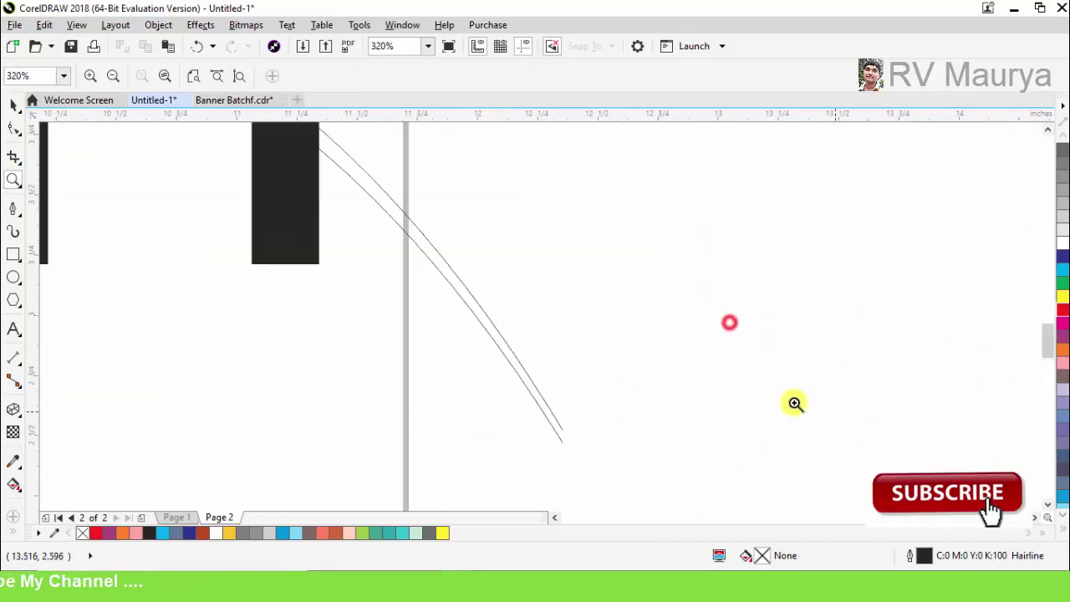
key("space")
double_click(528, 387)
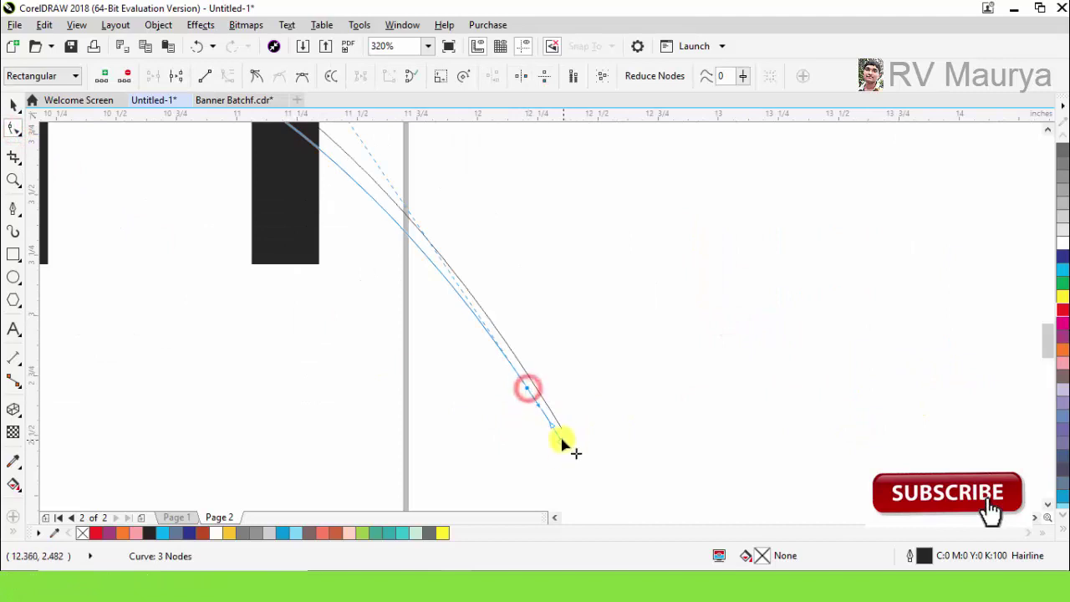
left_click_drag(562, 440, 599, 299)
key("space")
Remove the lettering's fill and give it a black outline.
scroll(635, 351, "down", 6)
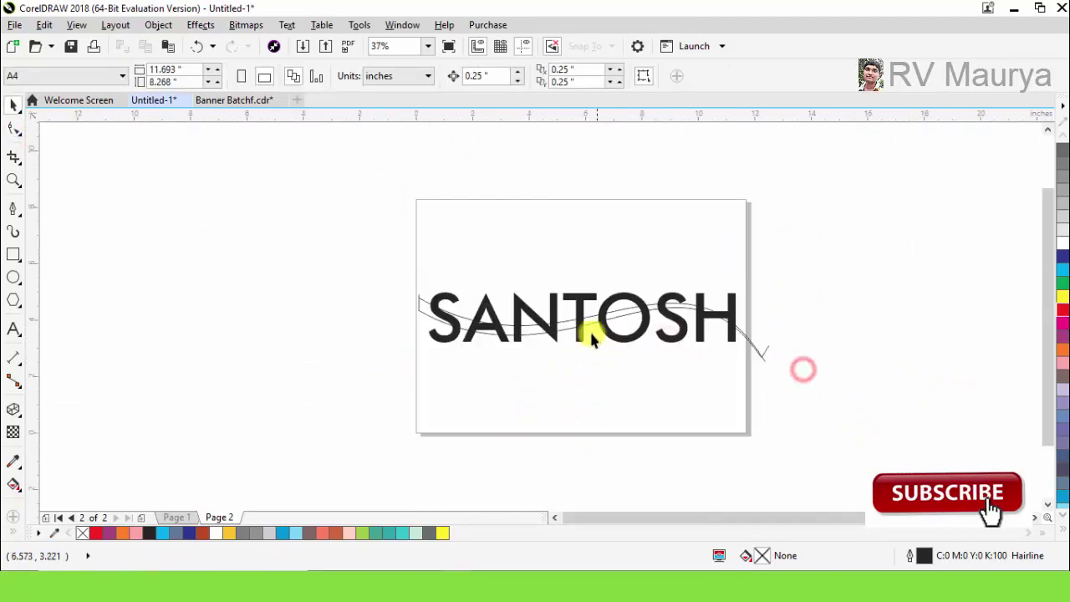
scroll(585, 334, "up", 2)
left_click(616, 283)
left_click(1060, 529)
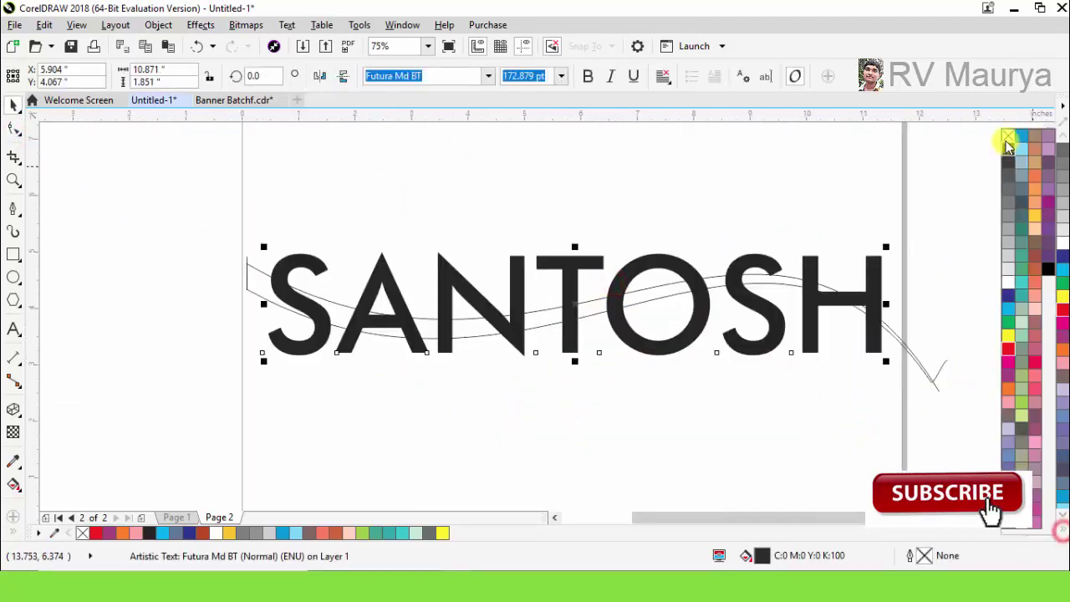
left_click(1005, 135)
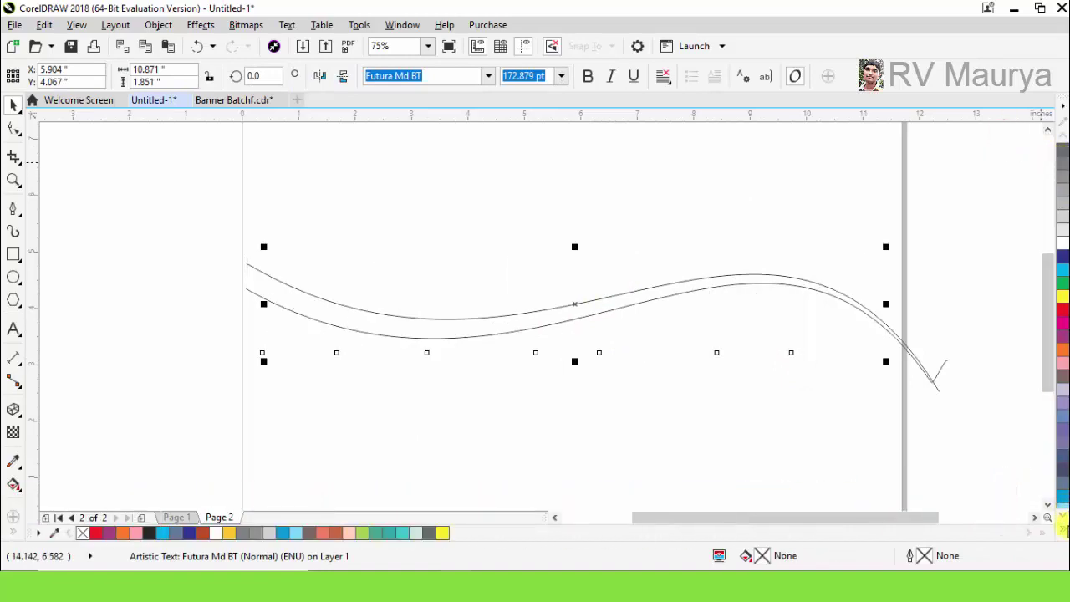
left_click(1062, 529)
right_click(1009, 148)
left_click(774, 178)
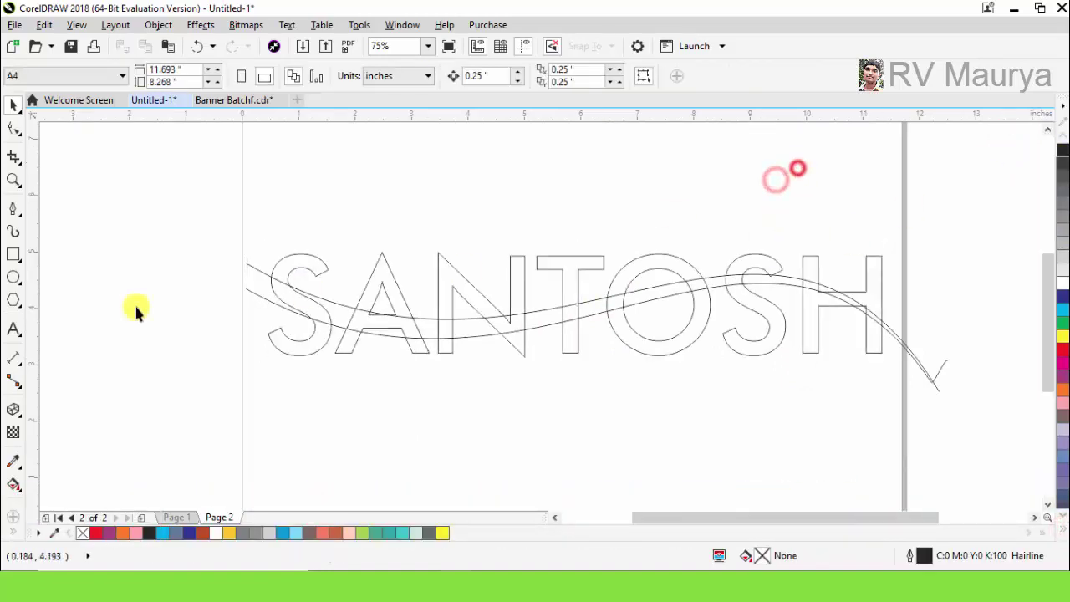
Smart-fill the band areas before the S, between the S and the A, and across the A.
left_click(13, 180)
scroll(179, 306, "up", 2)
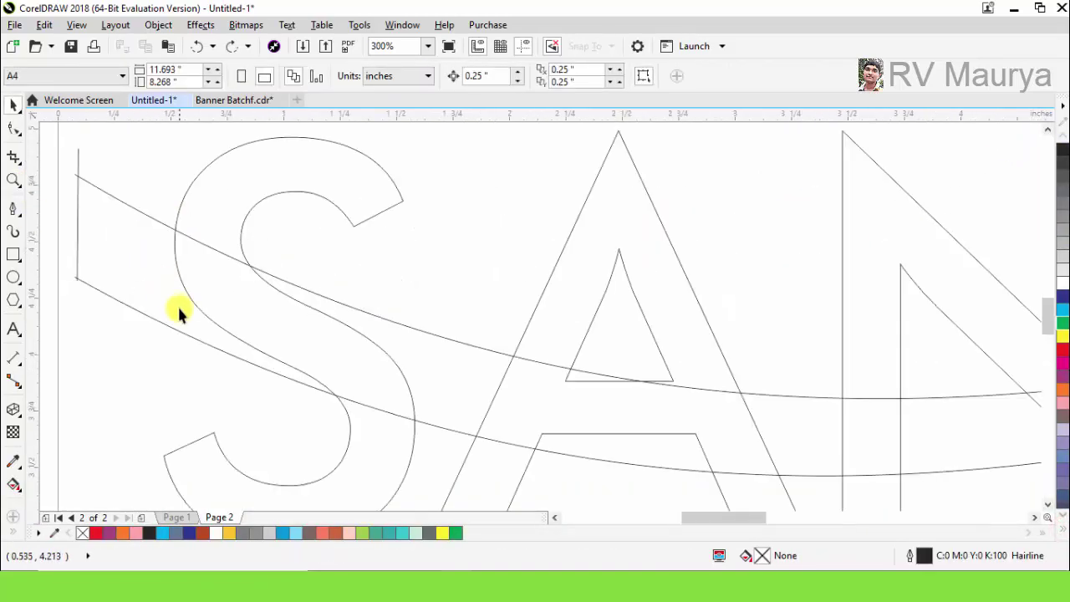
scroll(182, 289, "down", 1)
key("space")
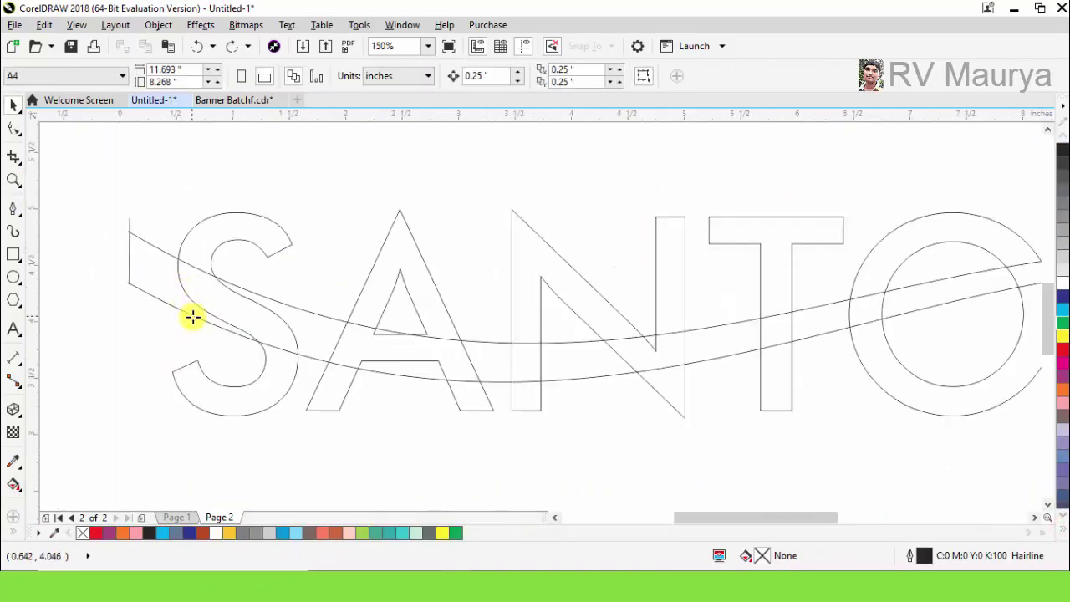
left_click(169, 285)
left_click(317, 329)
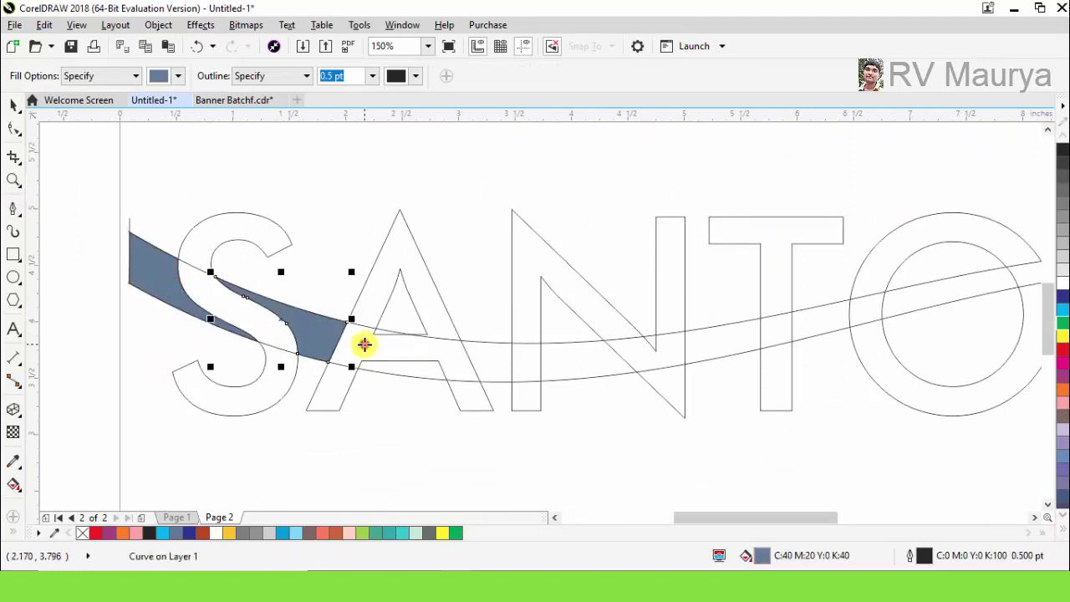
left_click(364, 344)
scroll(412, 366, "up", 1)
left_click(402, 368)
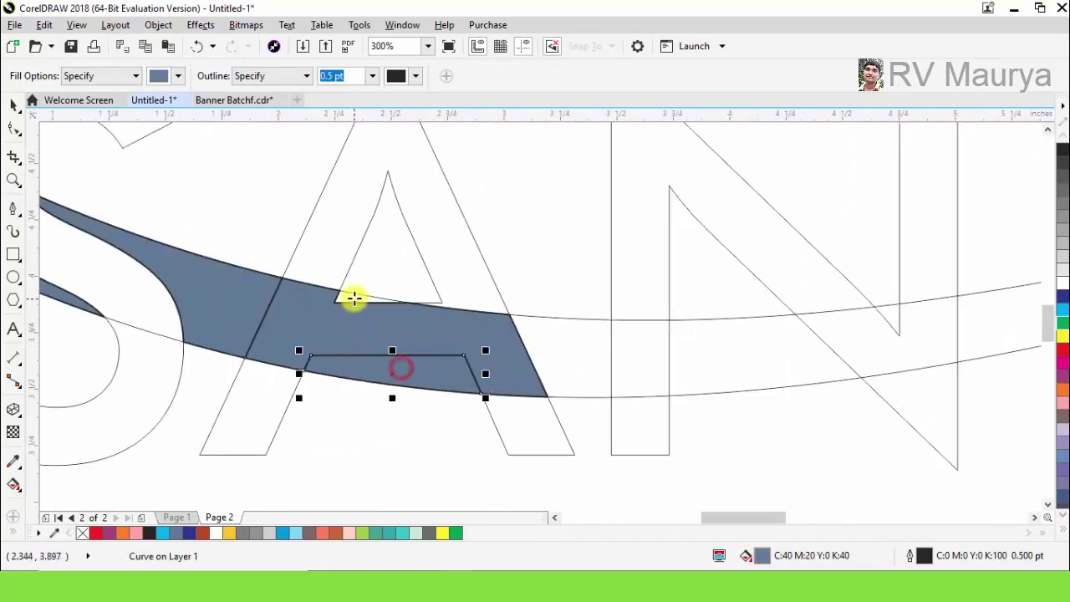
left_click(354, 298)
Weld the four band pieces from the S across the A and fill the shape red.
scroll(466, 339, "down", 1)
key("space")
left_click(551, 452)
left_click_drag(551, 452, 233, 241)
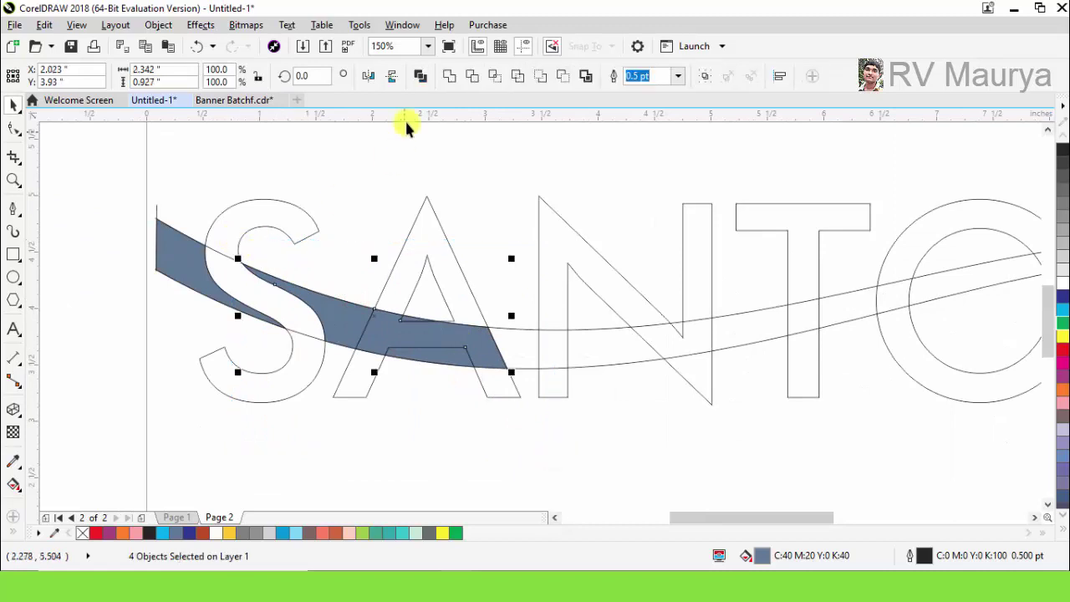
left_click(444, 74)
left_click(1063, 351)
Fill the band piece before the S red.
left_click(201, 270)
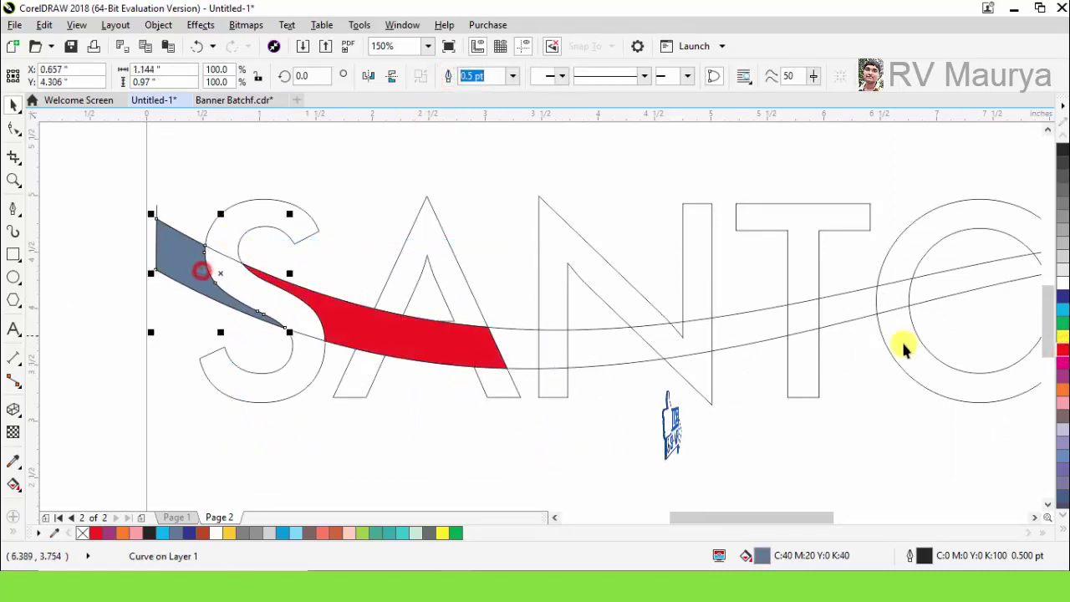
left_click(1063, 351)
left_click(427, 430)
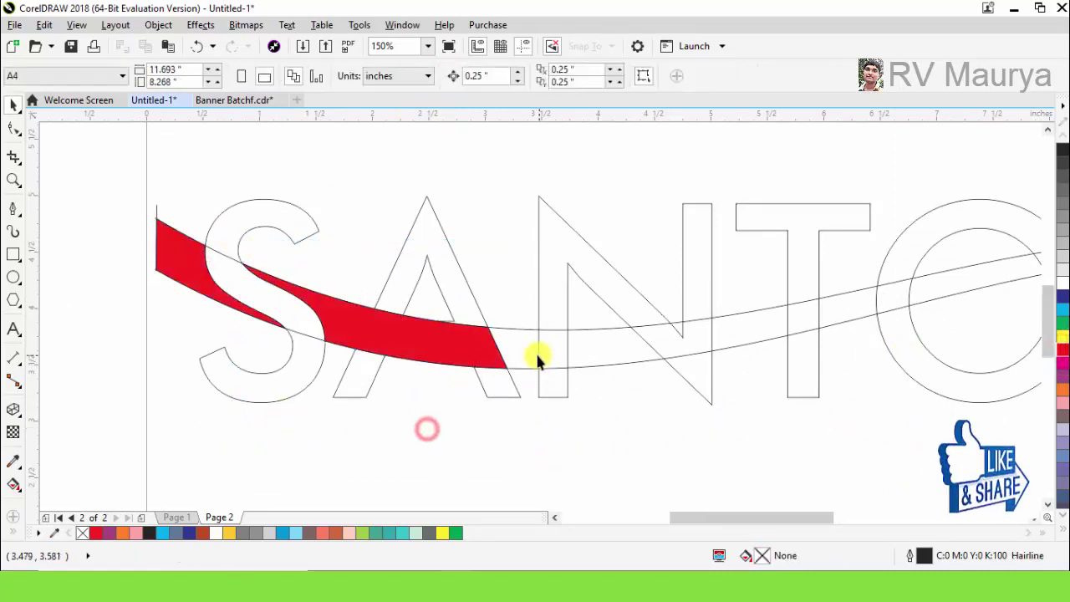
Smart-fill the band areas between the A and the N, across the N after its first stem, and up to the T's stem.
left_click(15, 464)
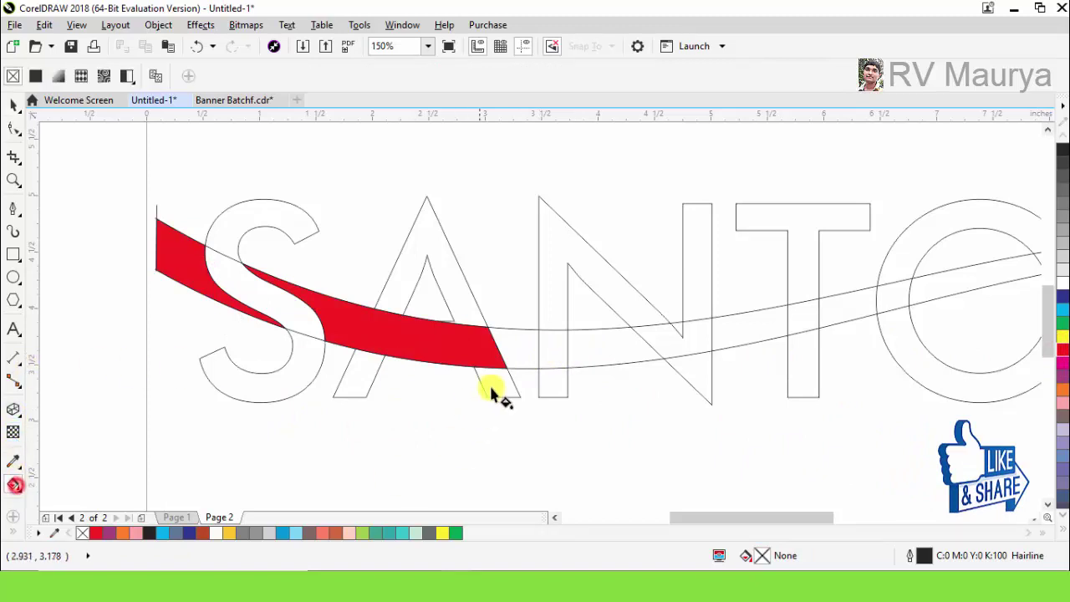
left_click(535, 353)
left_click(530, 349)
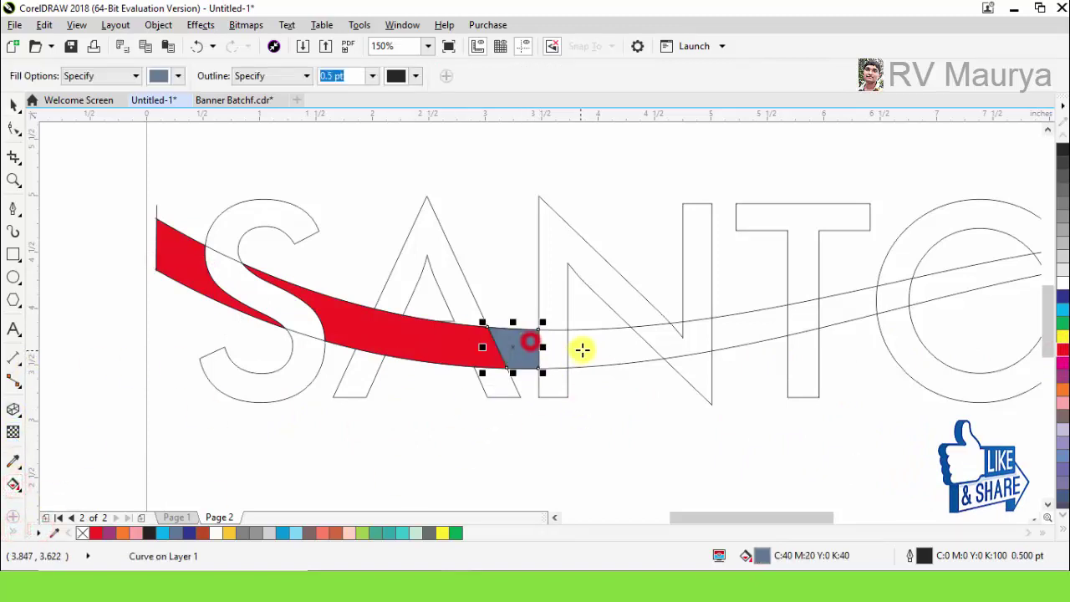
left_click(596, 351)
left_click(695, 338)
left_click(676, 329)
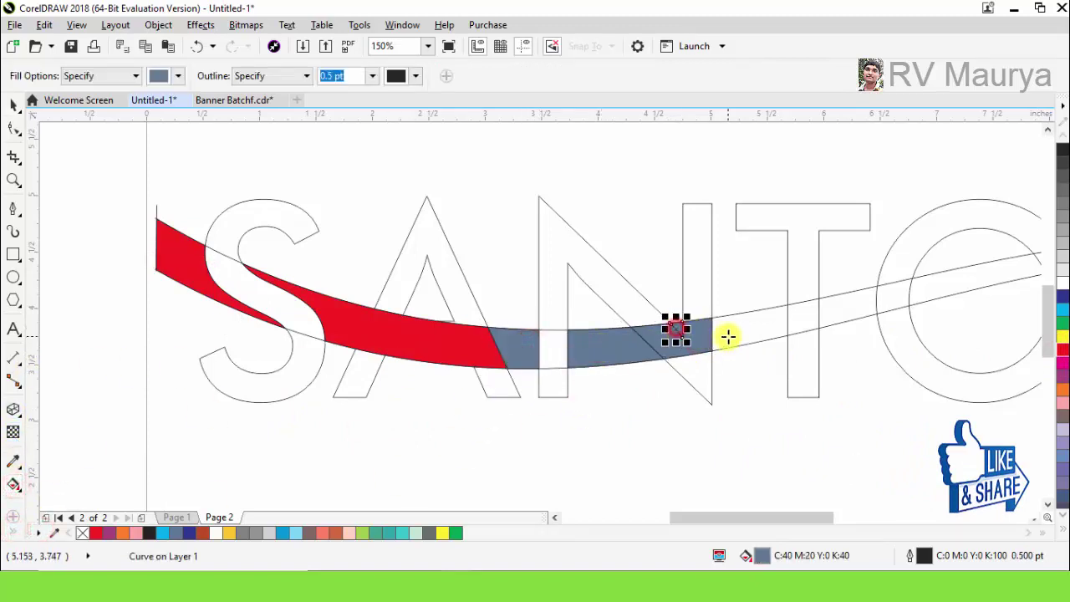
left_click(728, 336)
Weld the band pieces between the N's first stem and the T, and fill them and the piece before the N red.
key("space")
left_click_drag(833, 446, 654, 366)
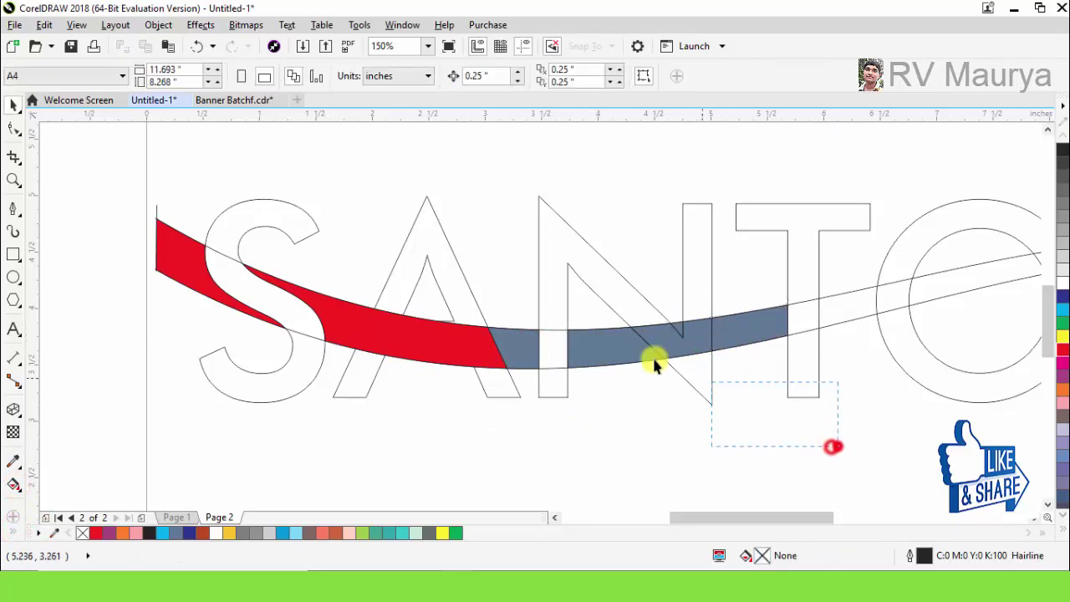
left_click_drag(555, 301, 554, 301)
left_click(450, 76)
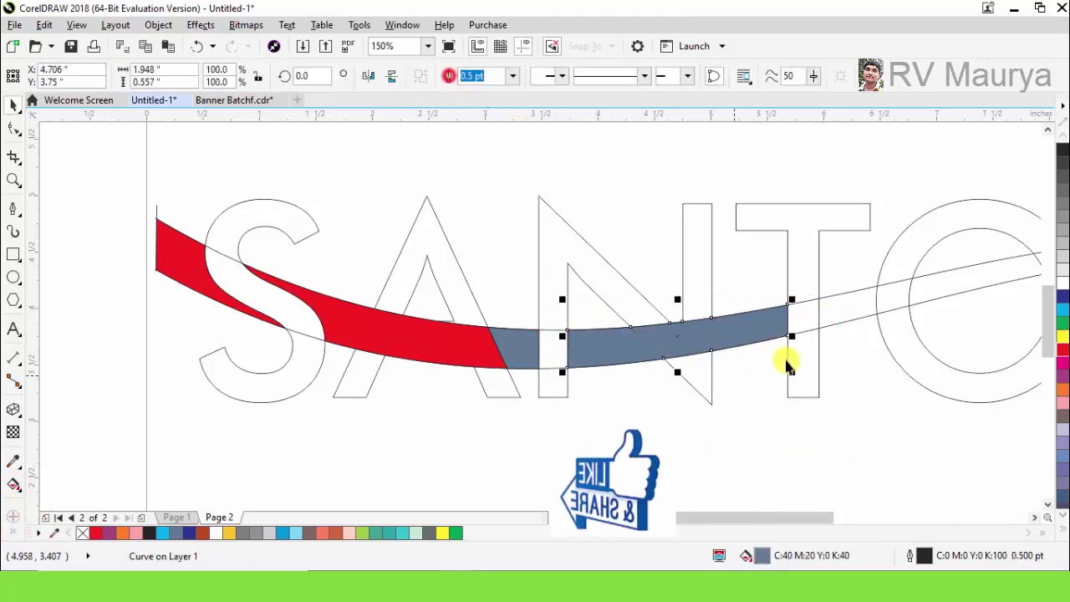
left_click(1060, 350)
left_click(528, 350)
left_click(1059, 349)
left_click(769, 426)
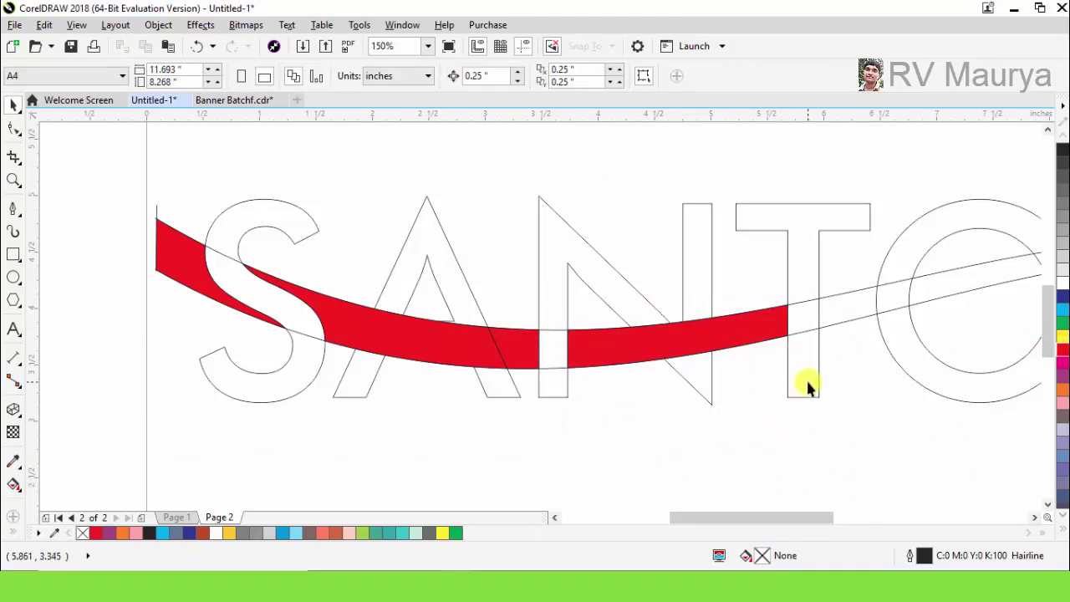
Smart-fill the band areas from the T's stem through the O's left side and its inner opening.
left_click(566, 278)
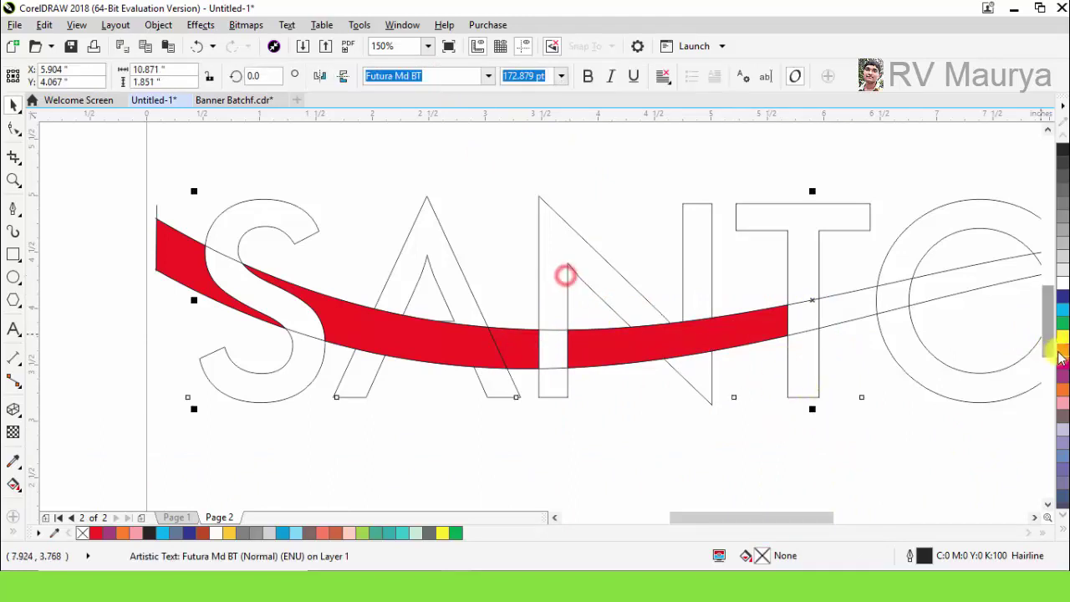
left_click(836, 430)
key("space")
left_click(841, 316)
left_click(896, 305)
left_click(933, 295)
scroll(847, 299, "down", 1)
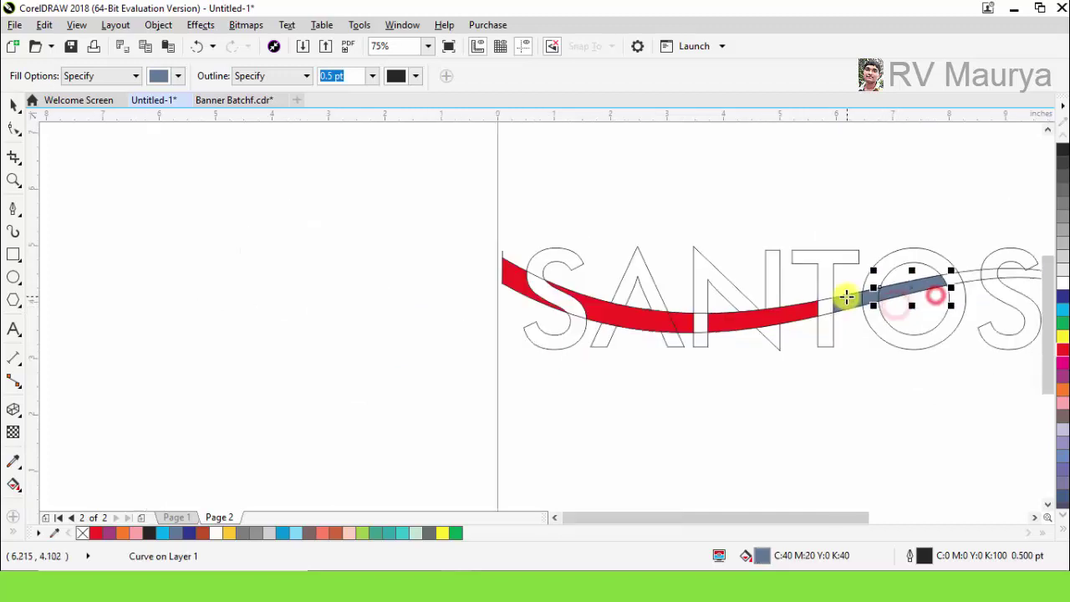
scroll(995, 286, "up", 1)
Weld the three band pieces running from the T's stem through the O's opening.
key("space")
left_click_drag(851, 446, 566, 279)
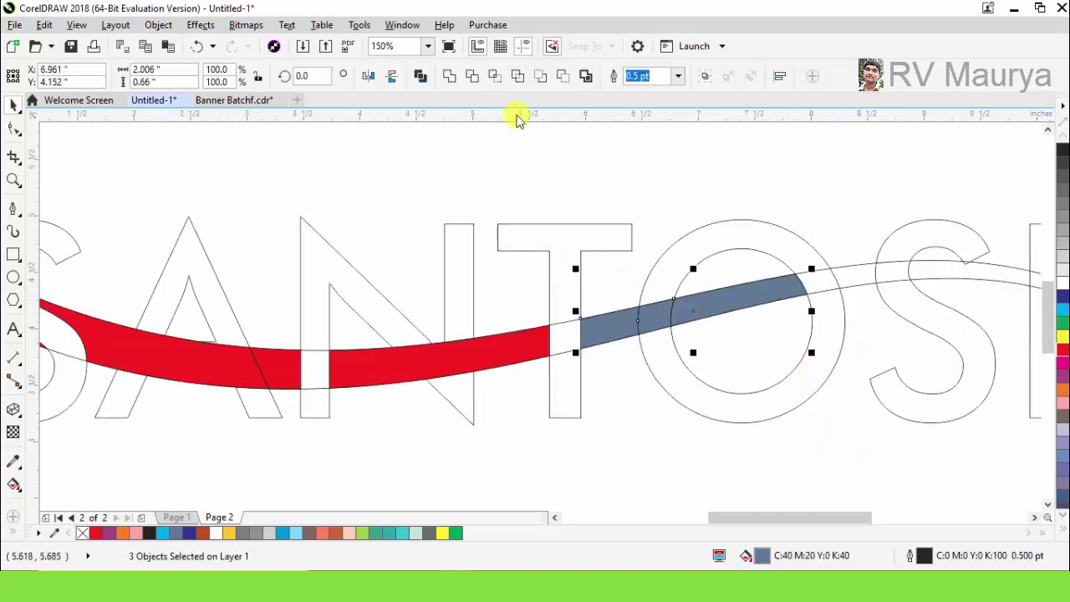
left_click(845, 428)
Smart-fill the band areas from the O across the S to the H, including the sliver at the S's upper end.
key("space")
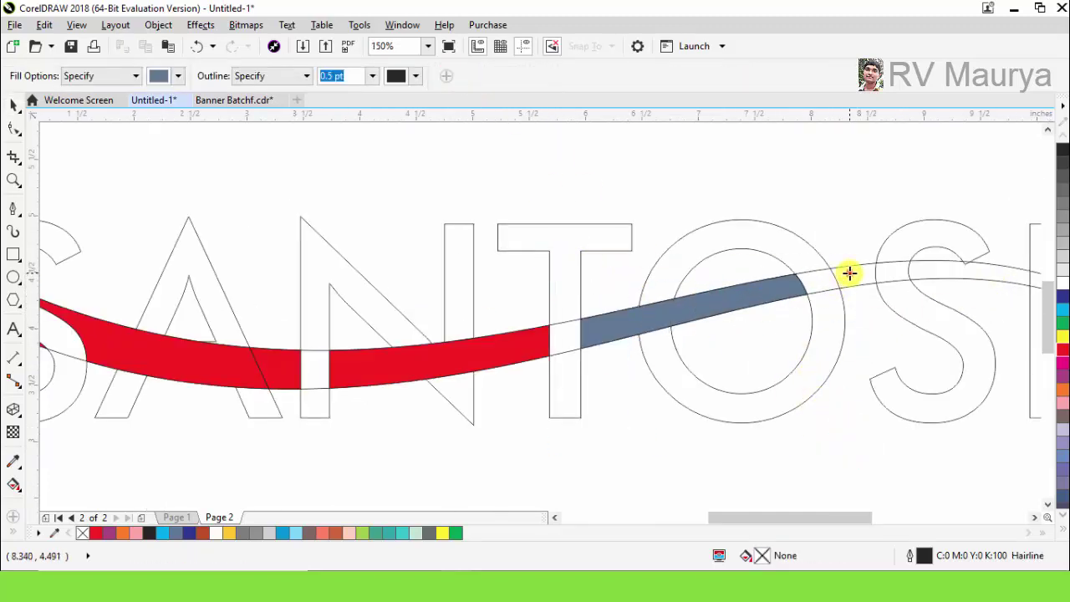
left_click(849, 274)
left_click(898, 269)
left_click(934, 269)
scroll(841, 272, "down", 2)
scroll(908, 275, "up", 2)
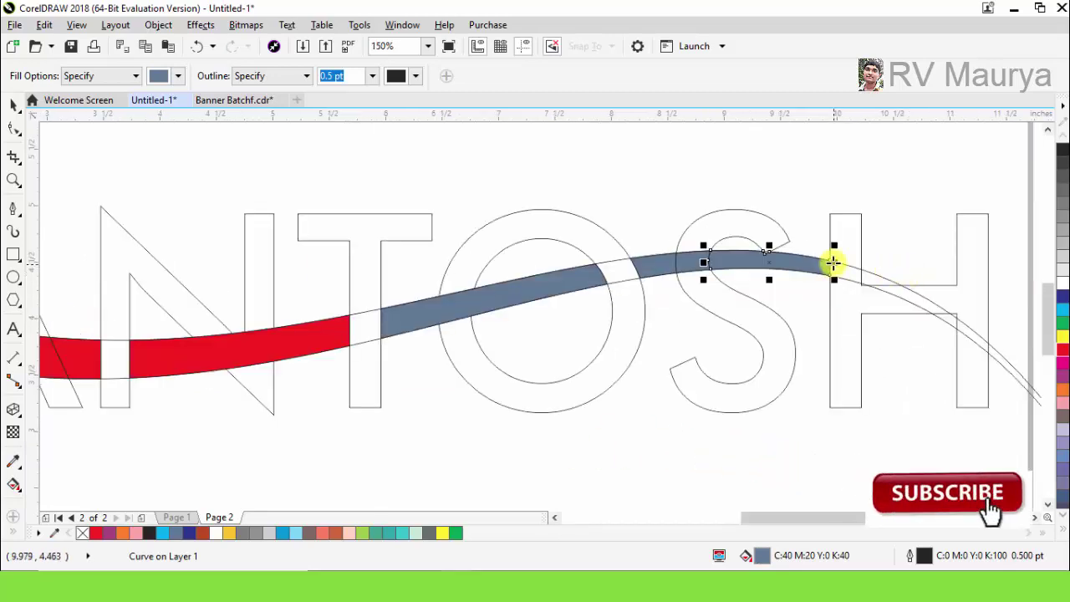
scroll(833, 264, "up", 2)
key("space")
left_click(722, 244)
scroll(745, 267, "down", 2)
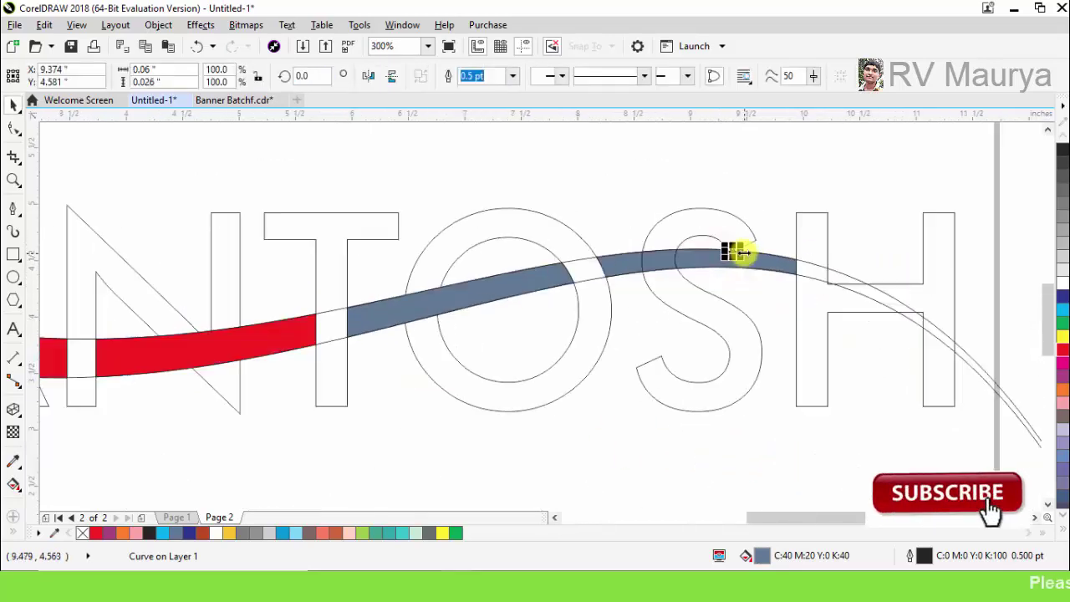
Weld the band pieces running from the O across the S to the H, and smart-fill the band areas between the H's stems.
left_click_drag(831, 440, 561, 227)
left_click(449, 76)
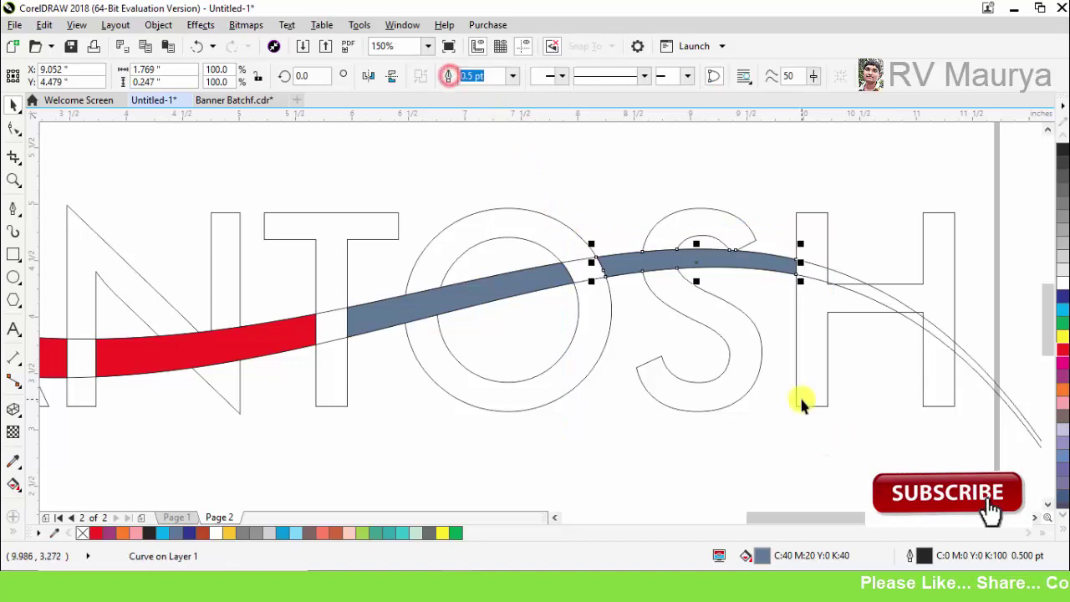
key("space")
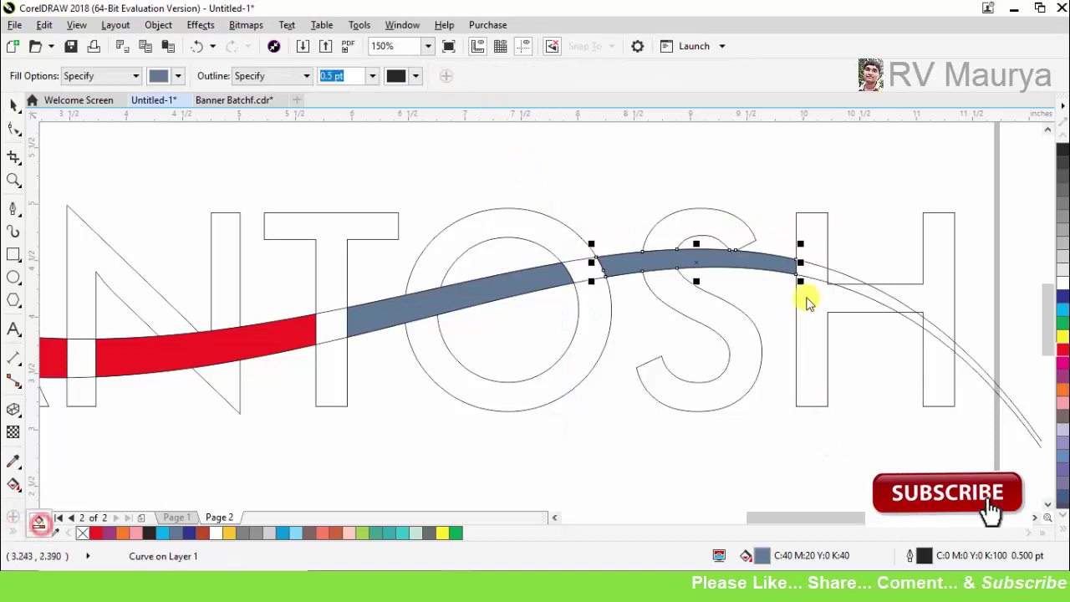
left_click(842, 277)
scroll(933, 305, "up", 1)
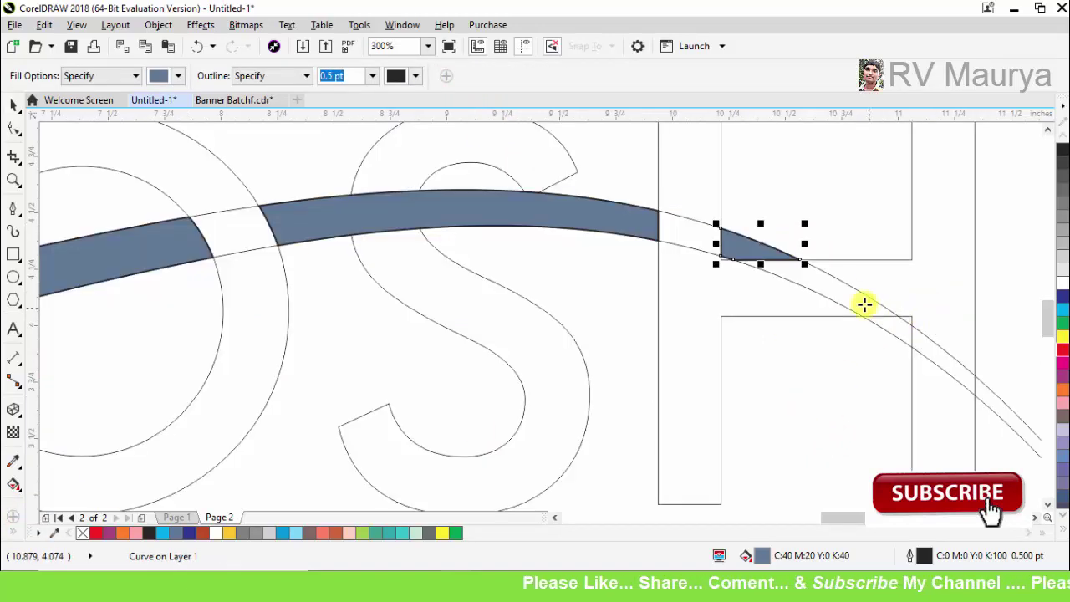
left_click(846, 292)
scroll(761, 274, "up", 3)
scroll(632, 237, "down", 5)
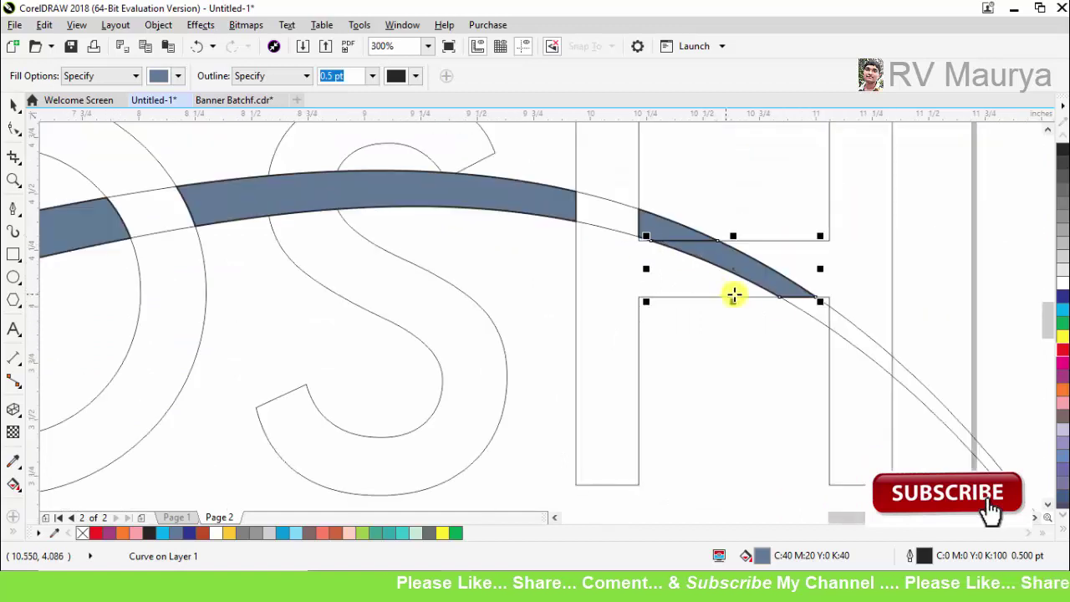
left_click(811, 310)
Weld the three band pieces between the H's stems and fill them red.
key("space")
scroll(763, 270, "down", 1)
left_click_drag(811, 404, 668, 356)
key("ctrl+z")
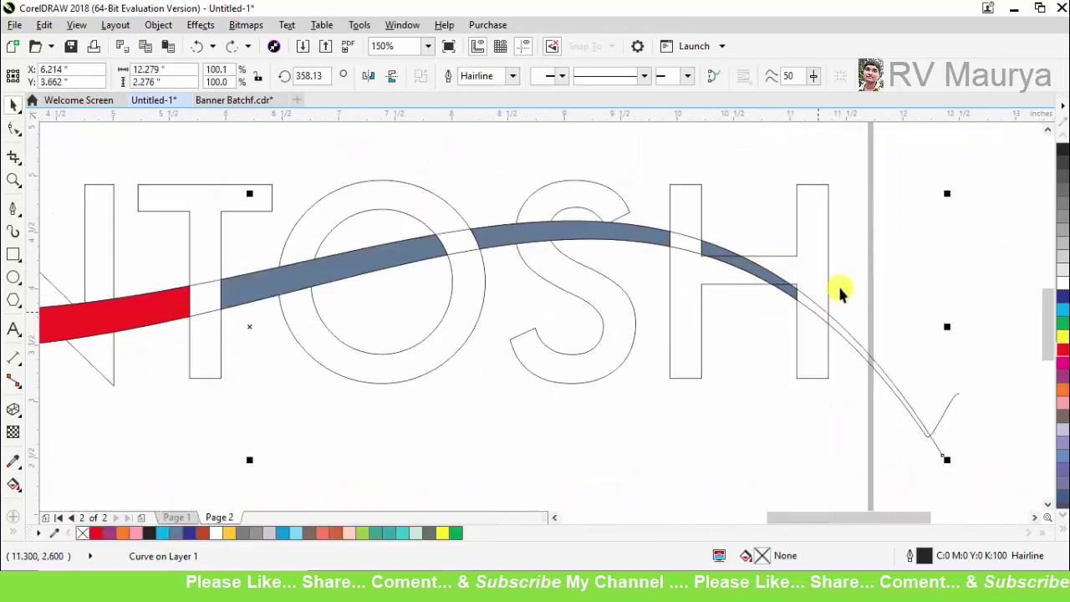
left_click(748, 265)
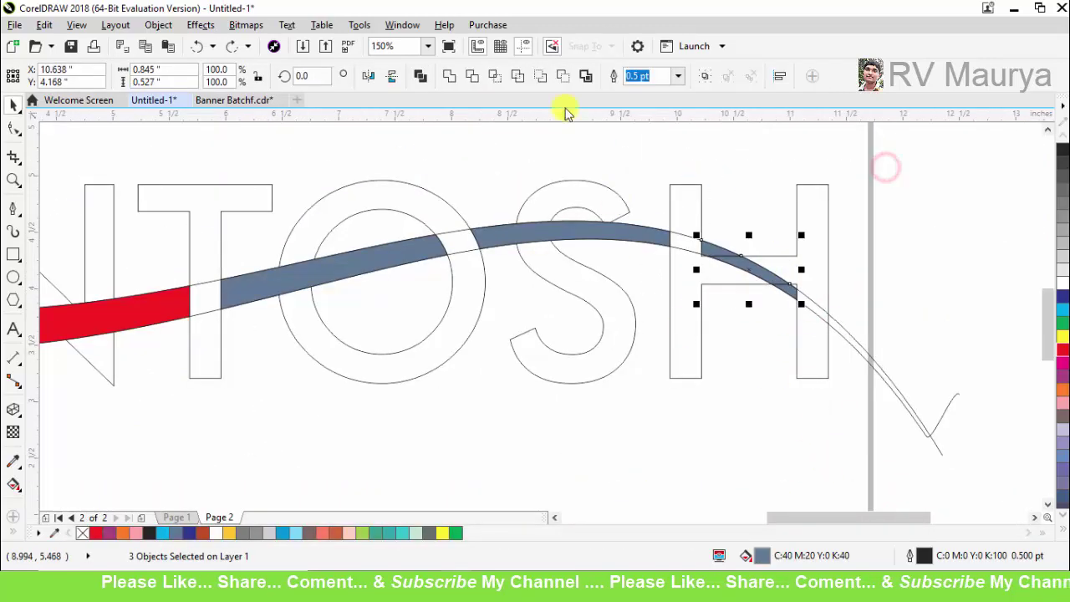
left_click(1062, 349)
left_click(933, 259)
Smart-fill the band's tail beyond the H's second stem and color it red.
scroll(845, 343, "down", 1)
scroll(842, 347, "up", 1)
key("space")
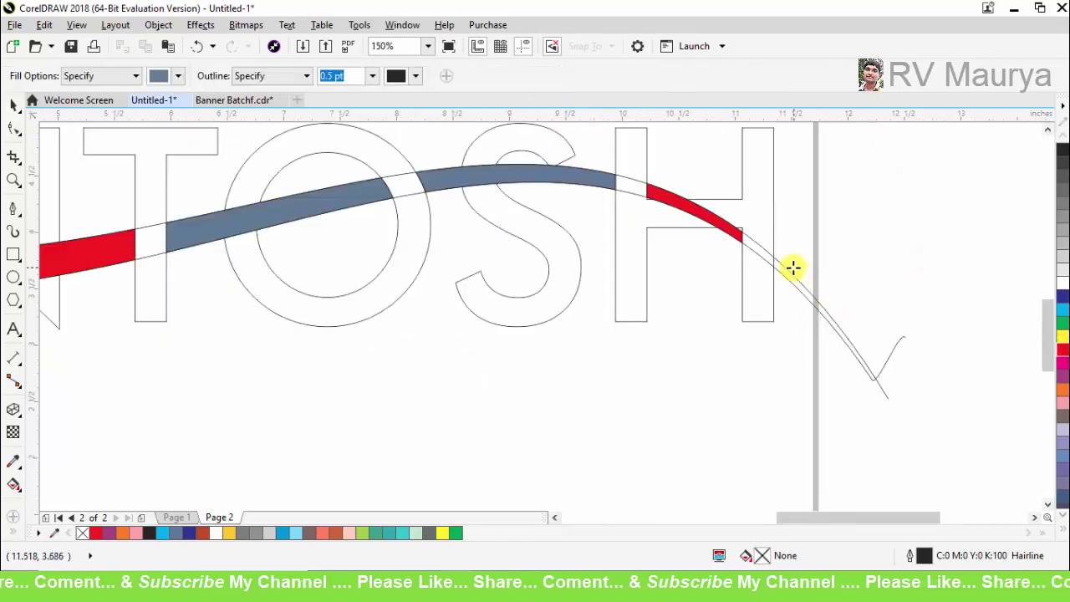
left_click(790, 278)
key("space")
left_click(1063, 349)
scroll(898, 318, "down", 1)
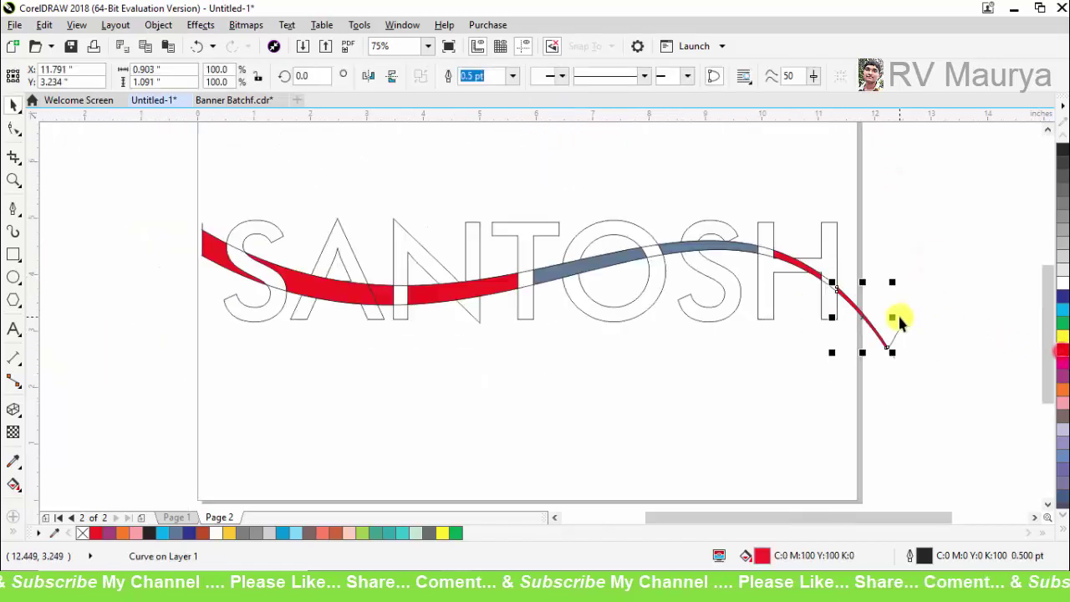
Fill the two remaining blue-grey band pieces, from the O to the H and from the T through the O, red.
left_click(736, 244)
left_click(1056, 352)
left_click(617, 254)
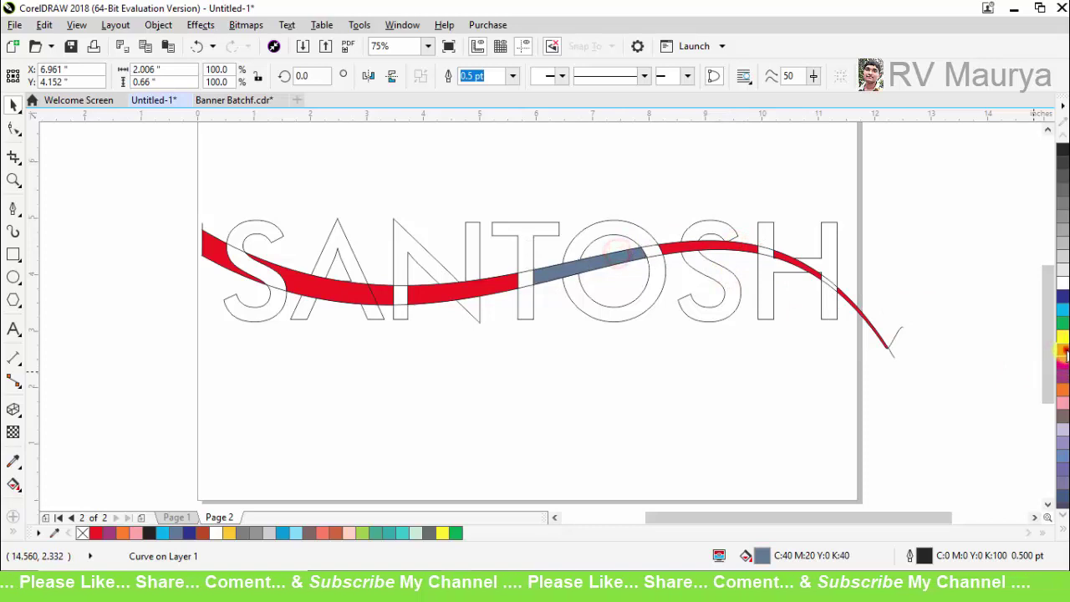
left_click(1062, 355)
left_click(872, 379)
Fill the lettering behind the ribbon green.
left_click(722, 291)
left_click(1061, 322)
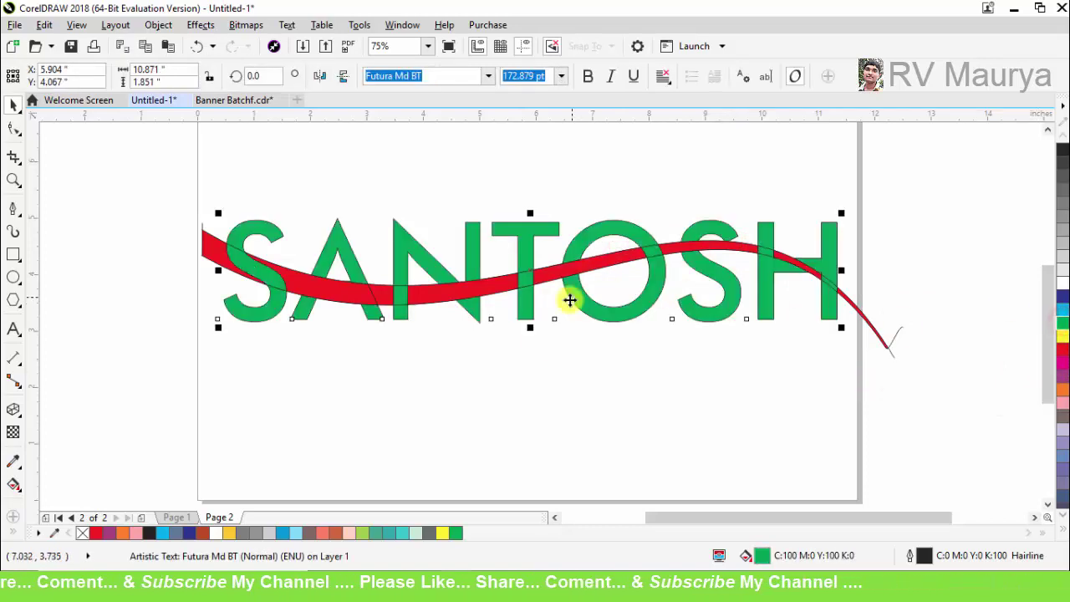
left_click(577, 383)
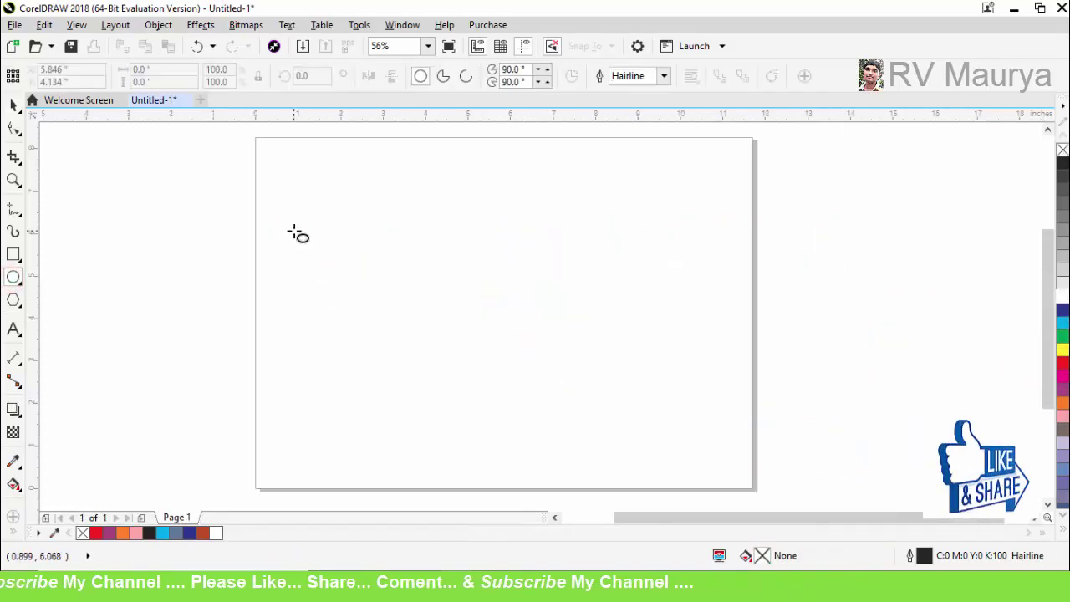
Draw a circle about 2.25 inches across on the blank page and set its outline width to 12 pt.
mouse_move(294, 232)
left_mouse_down()
mouse_move(351, 326)
mouse_move(389, 326)
left_mouse_up()
left_click(664, 76)
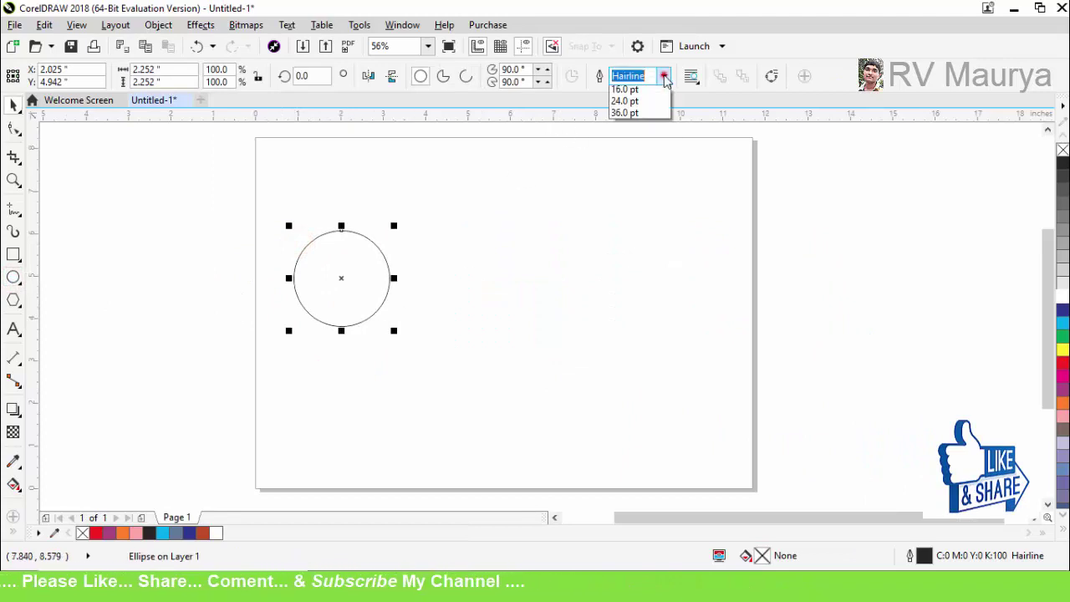
left_click(635, 222)
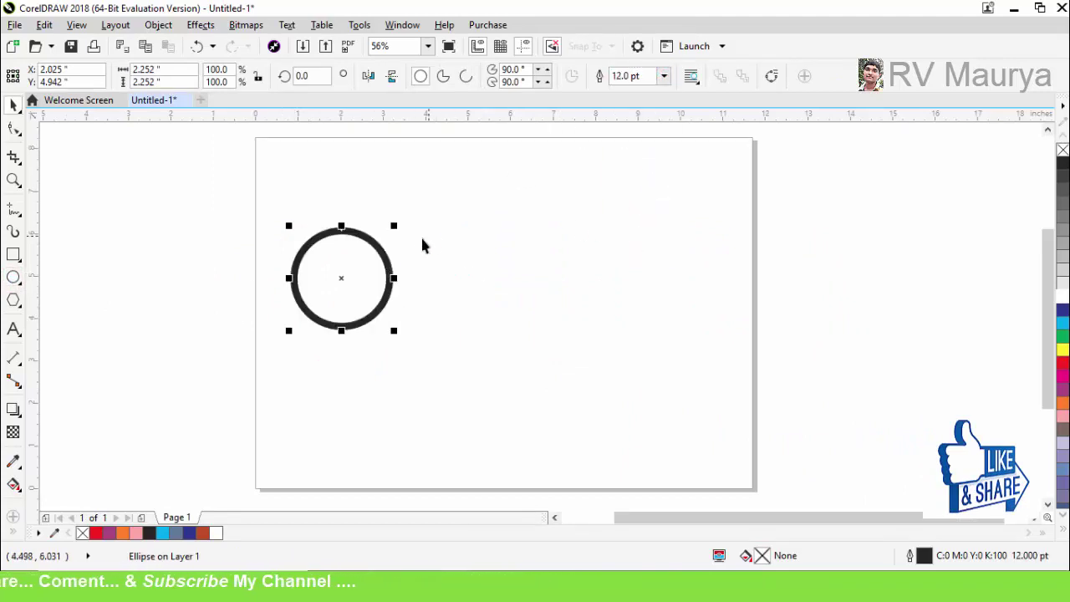
Duplicate the circle into five overlapping rings, three in the upper row and two in the lower row.
left_click_drag(362, 247, 434, 282)
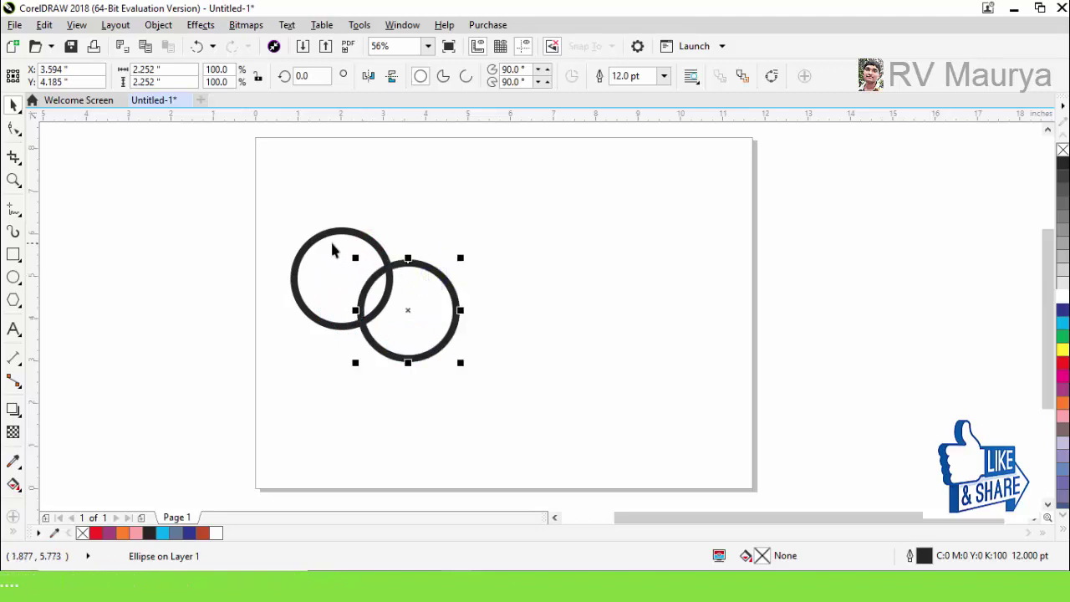
left_click_drag(334, 252, 458, 276)
left_click_drag(408, 327, 531, 344)
left_click_drag(485, 261, 606, 287)
left_click(237, 204)
Convert the outlines of all five circles to objects, and replace their fill with a thin black outline.
left_click_drag(571, 337, 804, 440)
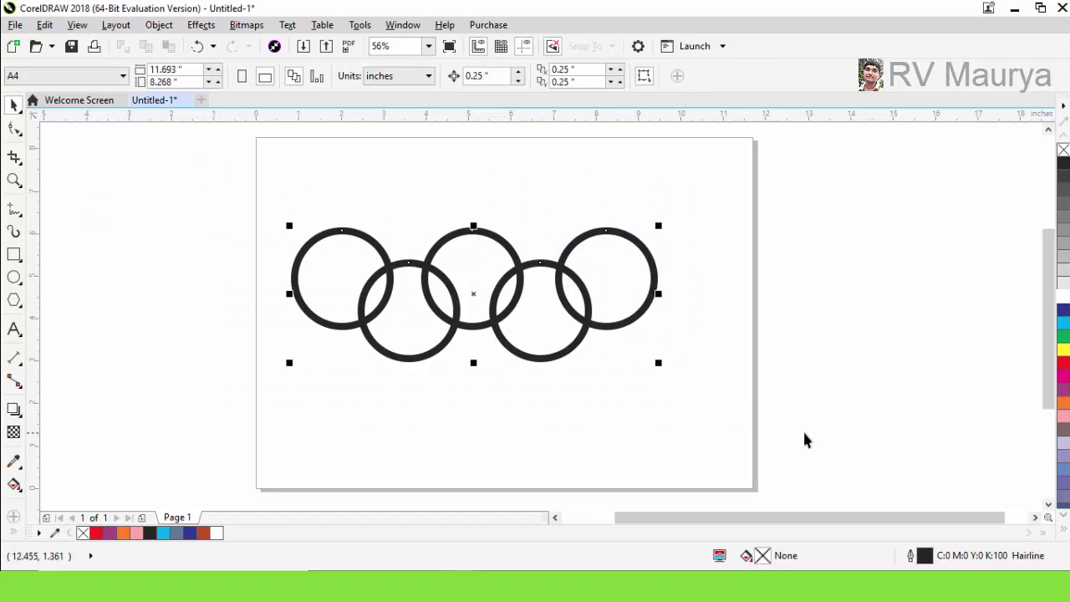
left_click(158, 25)
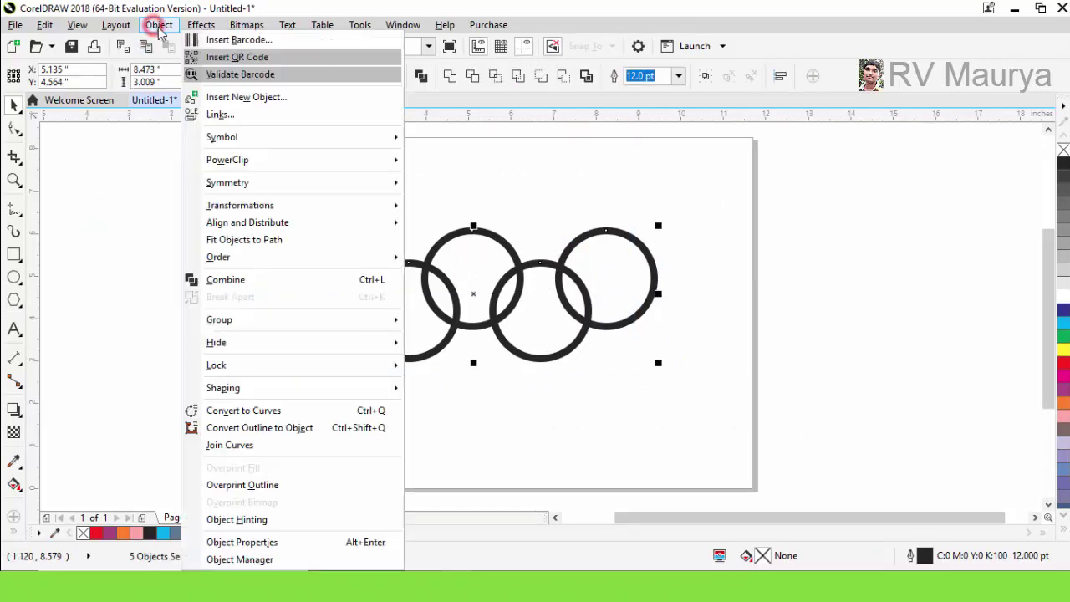
left_click(348, 433)
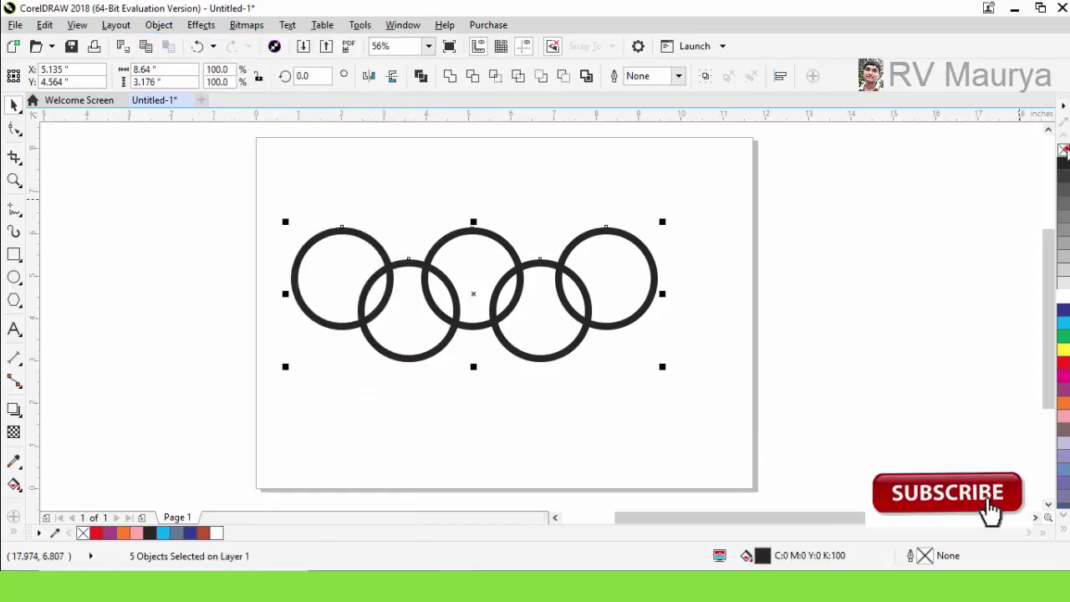
left_click(1063, 149)
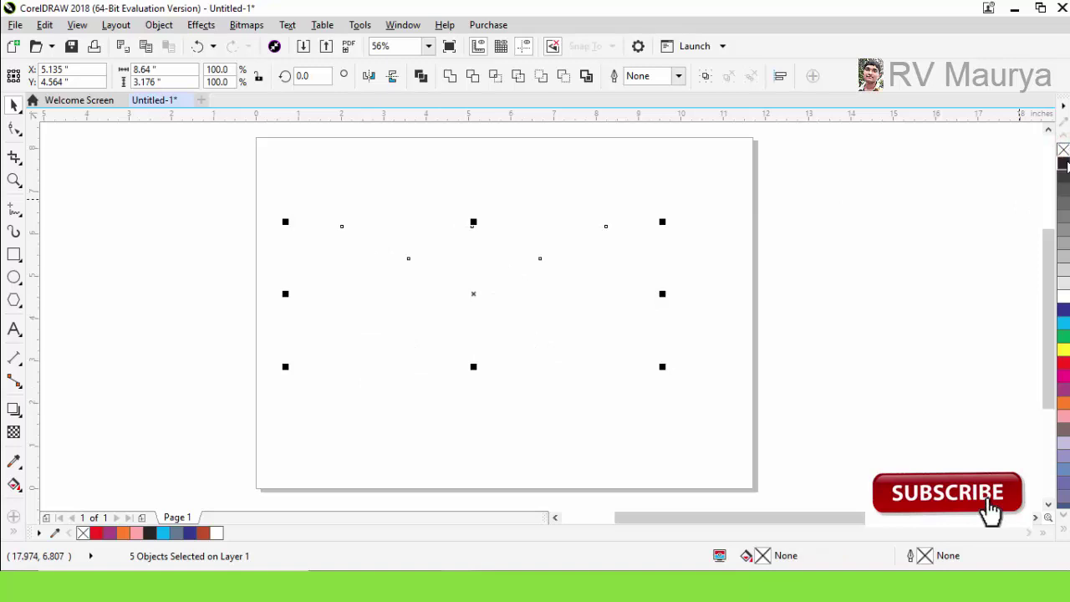
right_click(1064, 165)
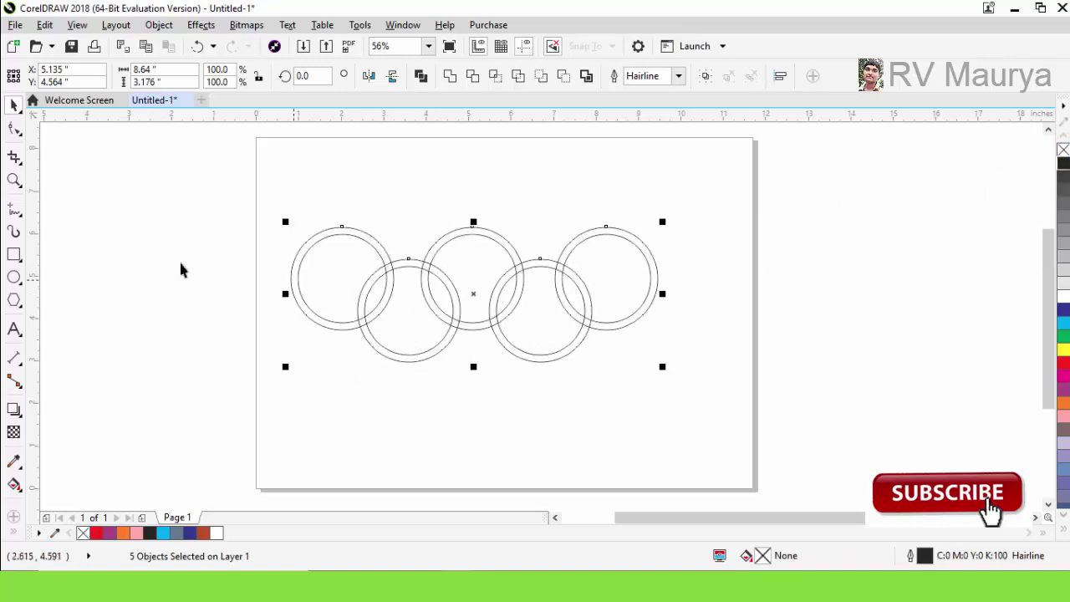
Smart-fill the first ring's large arc, its arc inside the second ring and their upper crossing, leaving the lower crossing empty.
left_click(14, 180)
left_click_drag(469, 337, 663, 419)
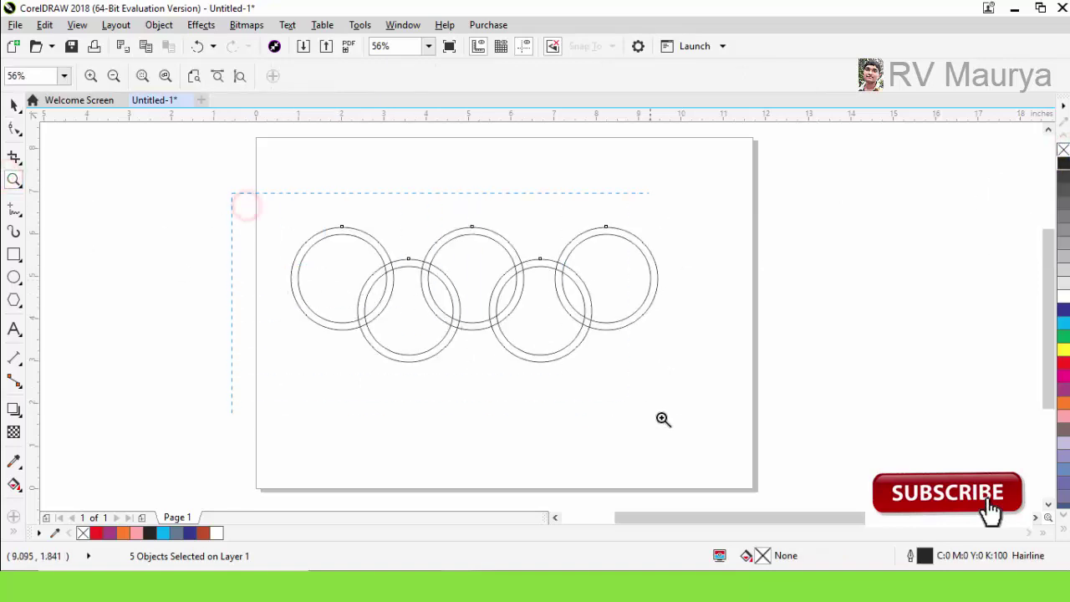
left_click_drag(734, 440, 745, 443)
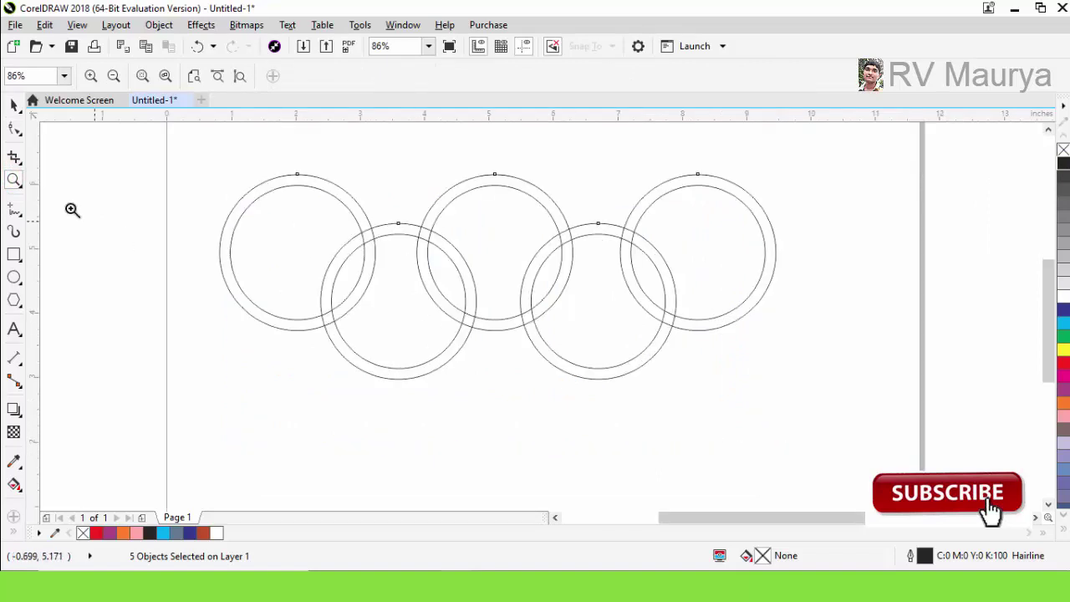
left_click(14, 105)
left_click(155, 219)
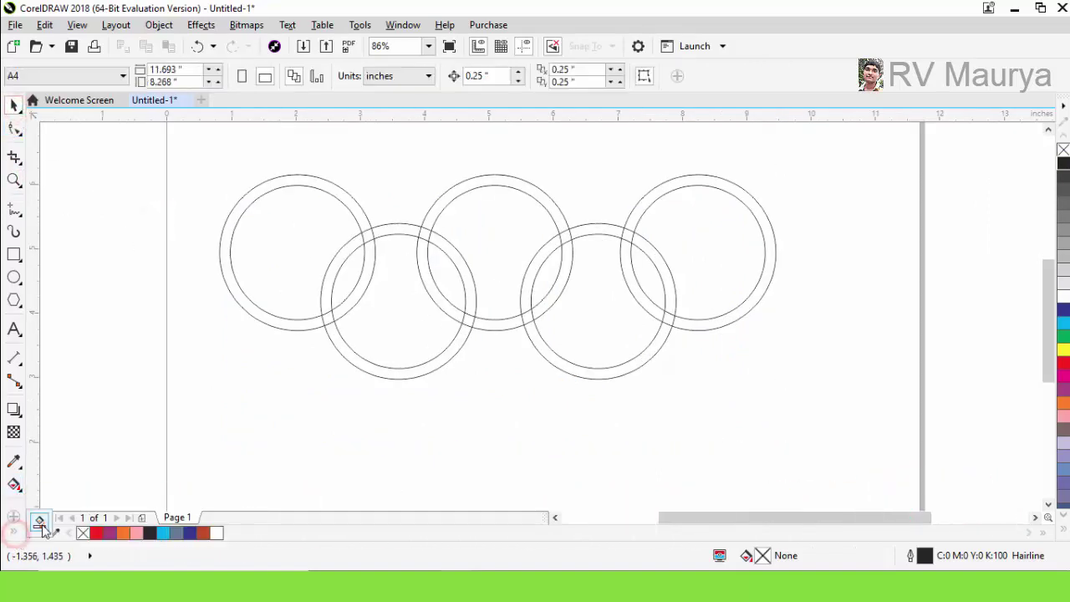
left_click(46, 523)
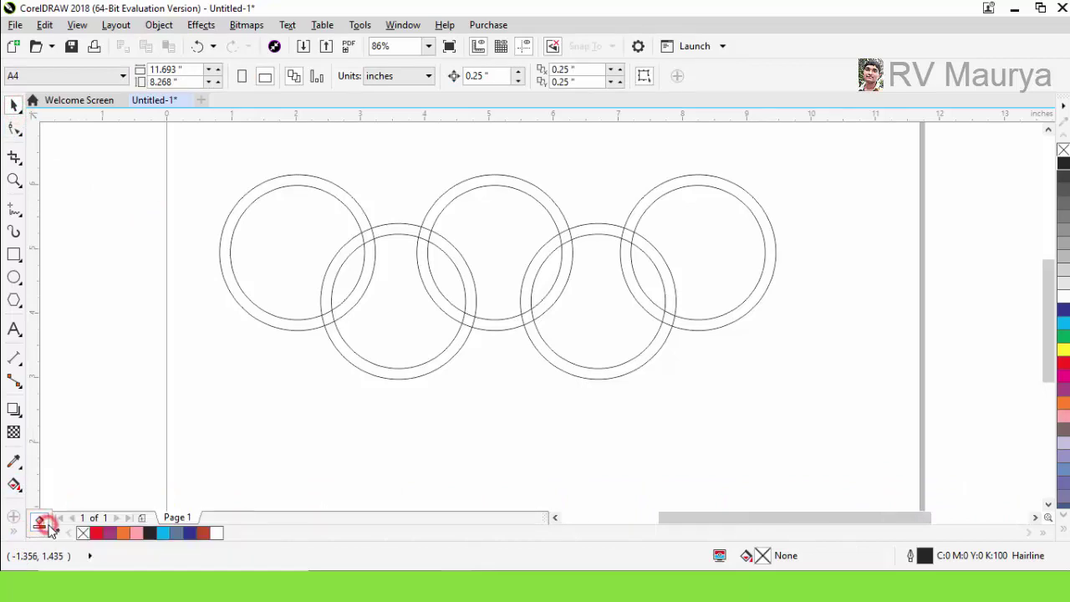
left_click(292, 179)
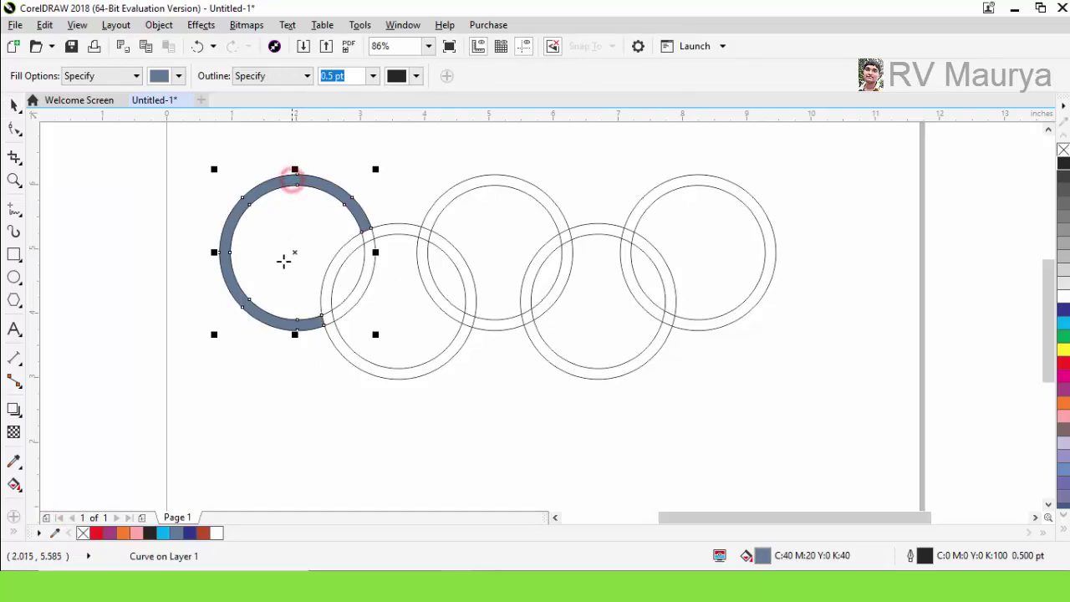
scroll(288, 259, "up", 3)
left_click(386, 338)
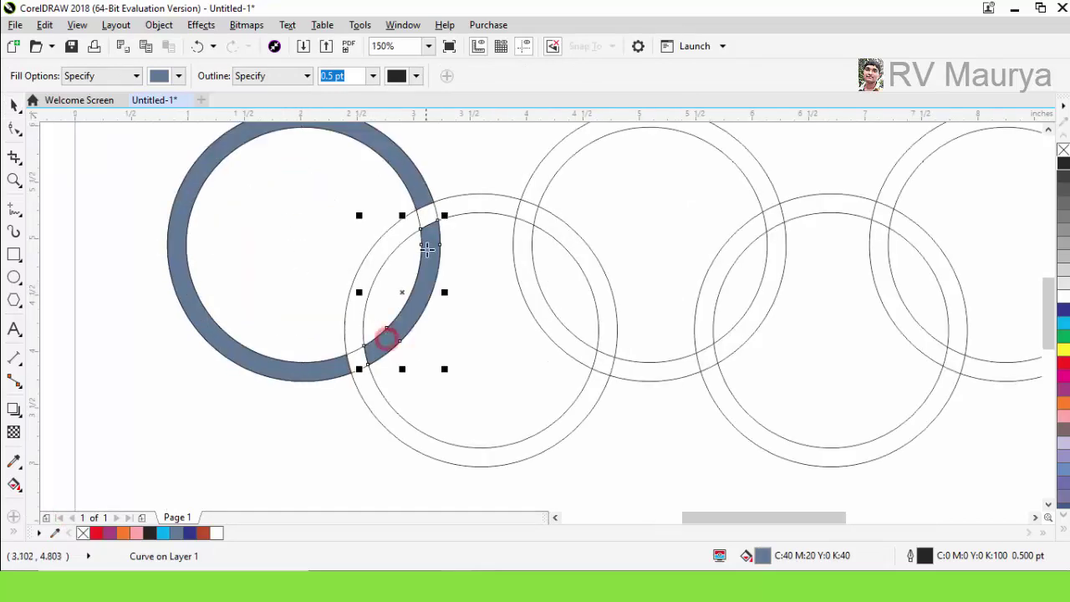
left_click(429, 215)
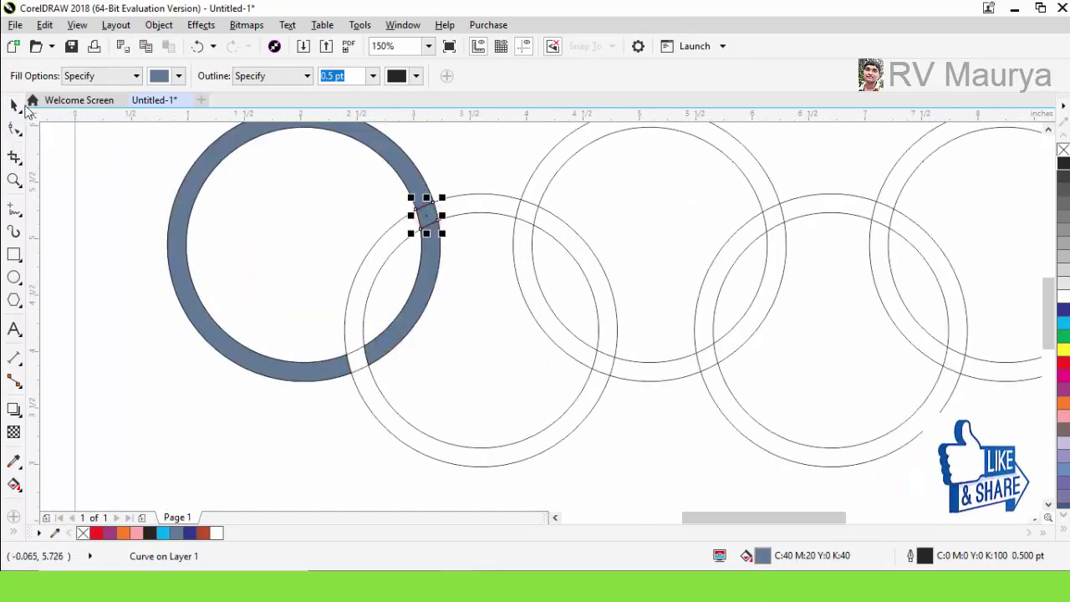
Weld the three filled pieces of the first ring and fill the result red.
left_click(16, 104)
left_click(60, 195)
left_click(421, 302)
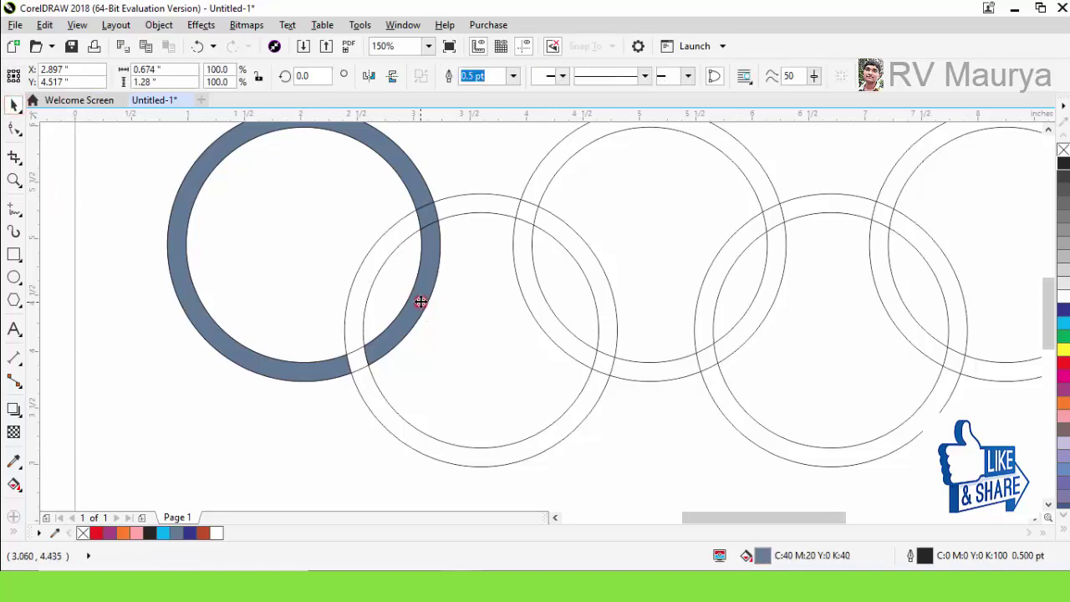
left_click(430, 216, "shift")
left_click(422, 189, "shift")
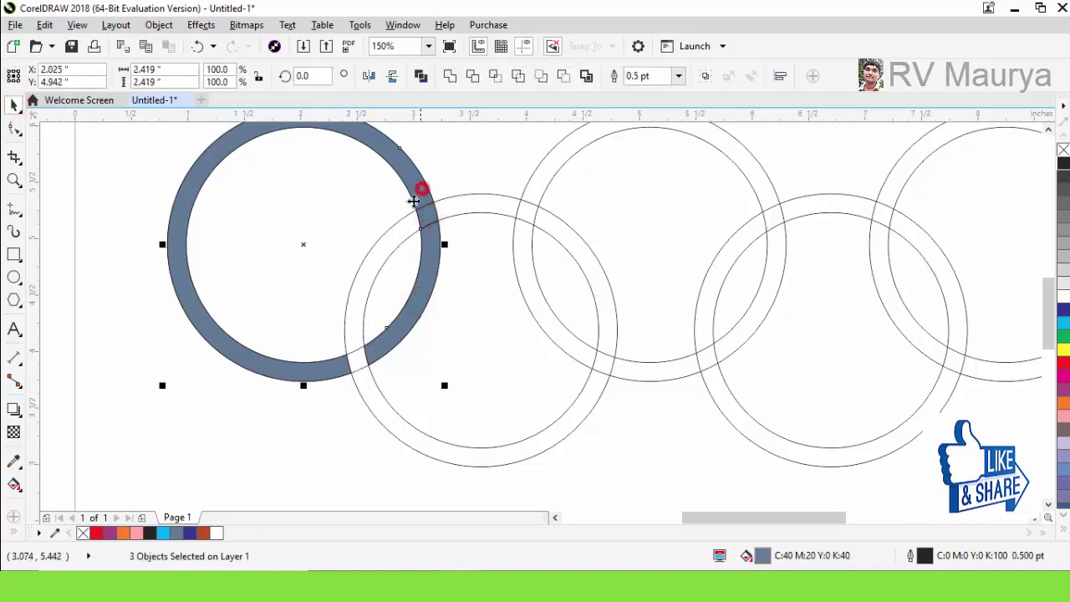
left_click_drag(267, 355, 375, 362)
key("ctrl+z")
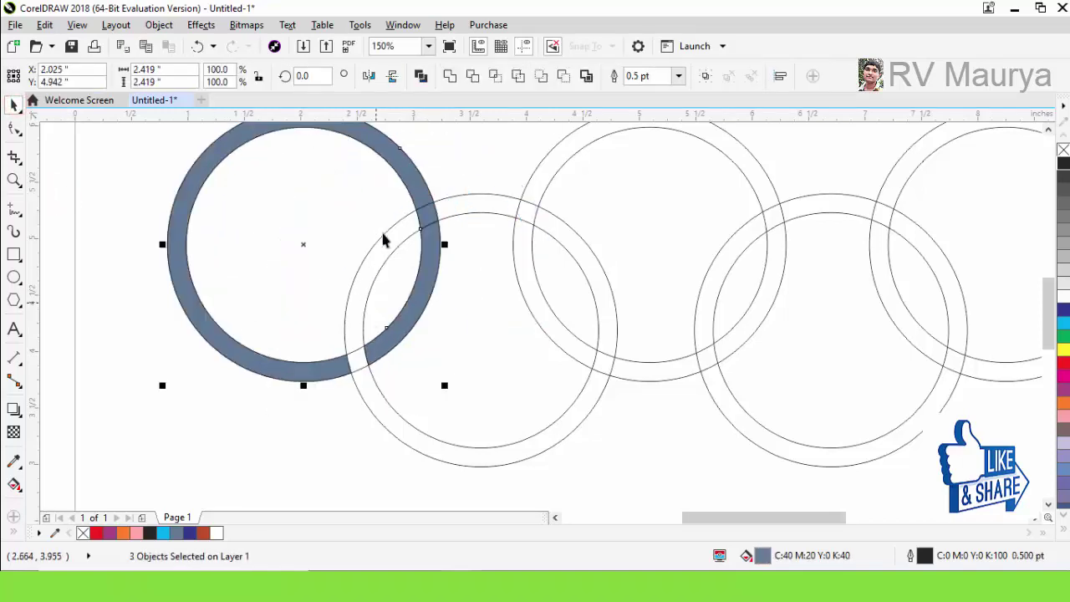
left_click(450, 76)
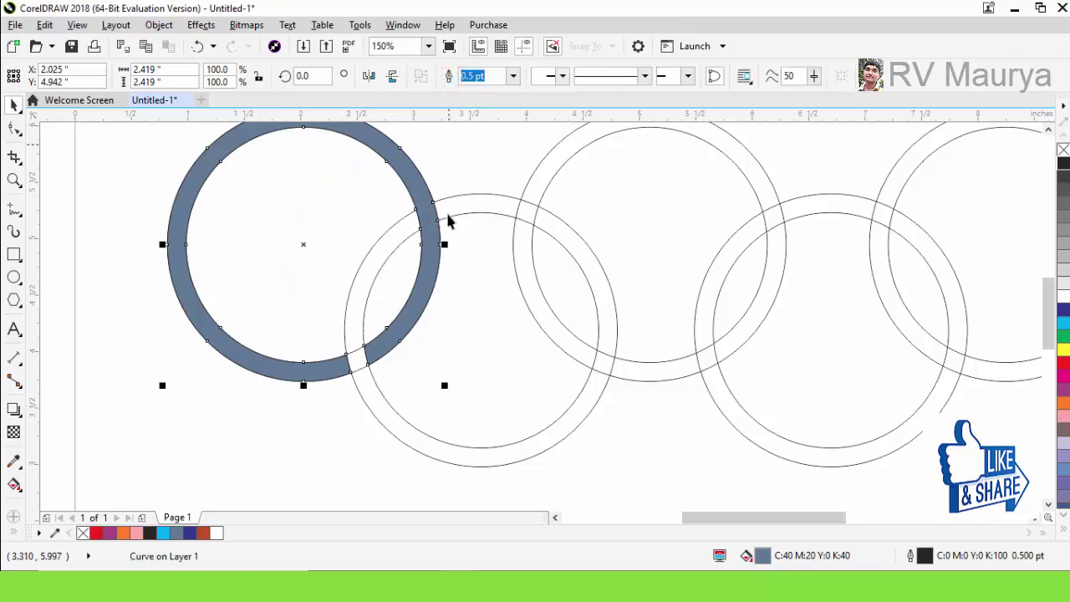
left_click(1065, 364)
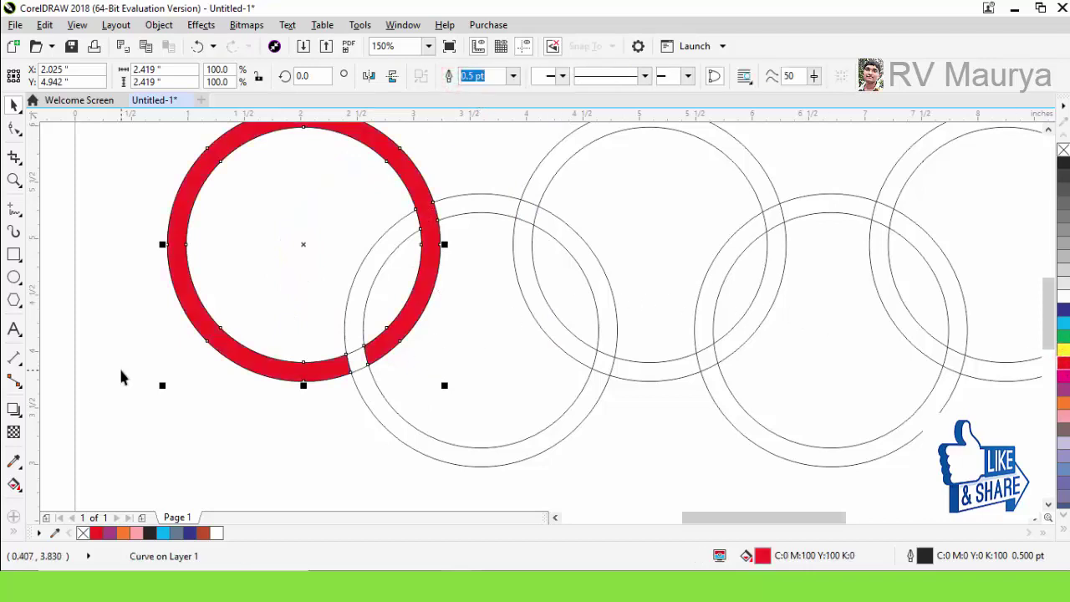
left_click(114, 444)
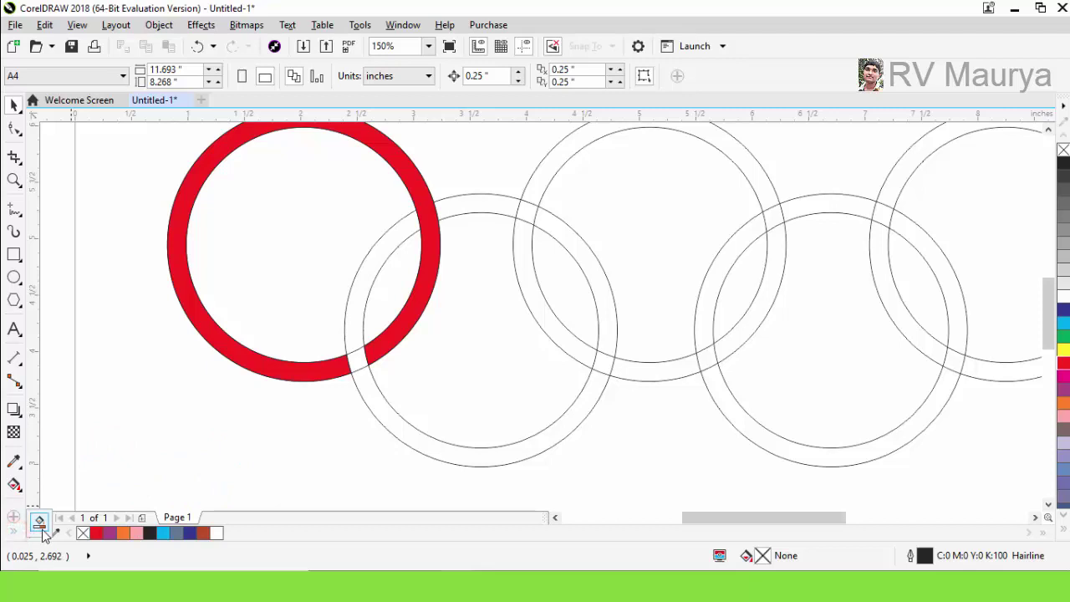
Smart-fill the second ring's arcs, its lower crossing with the red ring and upper crossing with the third, leaving the third's lower crossing empty.
left_click(39, 523)
left_click(408, 431)
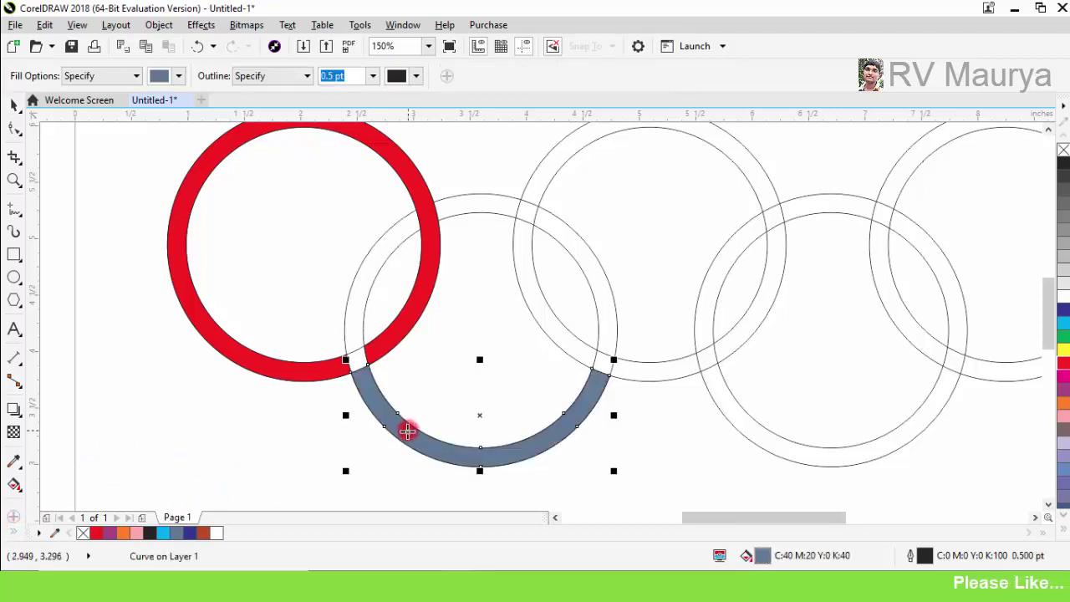
left_click(358, 359)
left_click(358, 303)
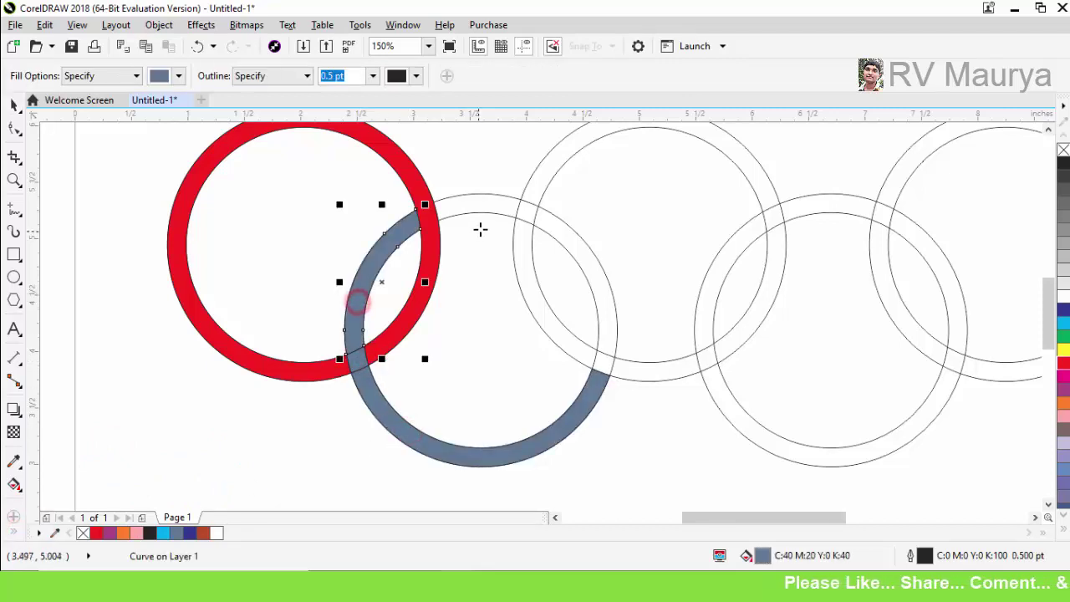
left_click(486, 204)
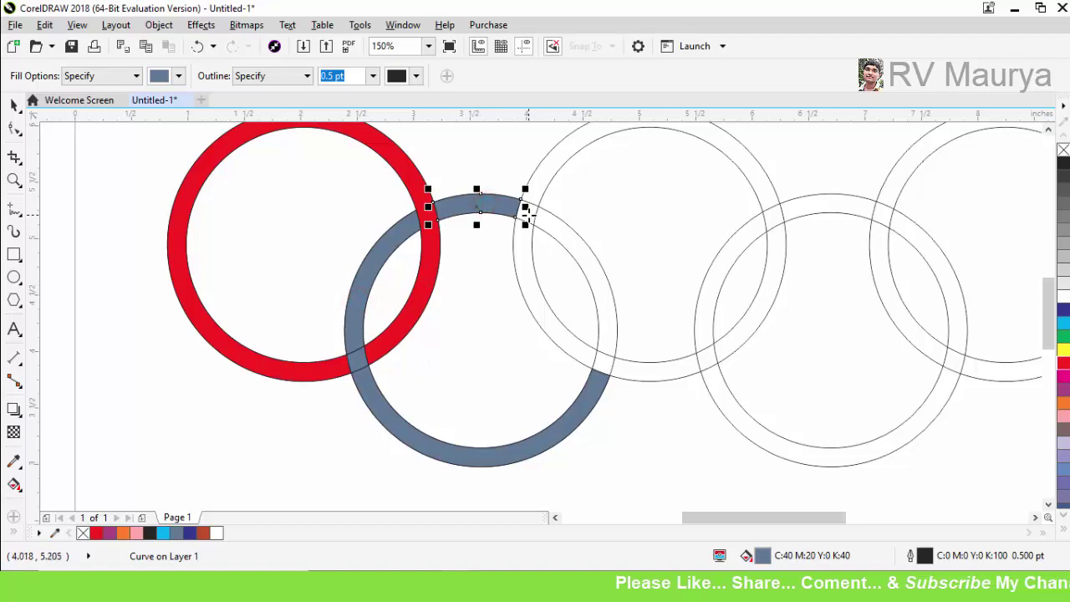
left_click(526, 213)
left_click(575, 241)
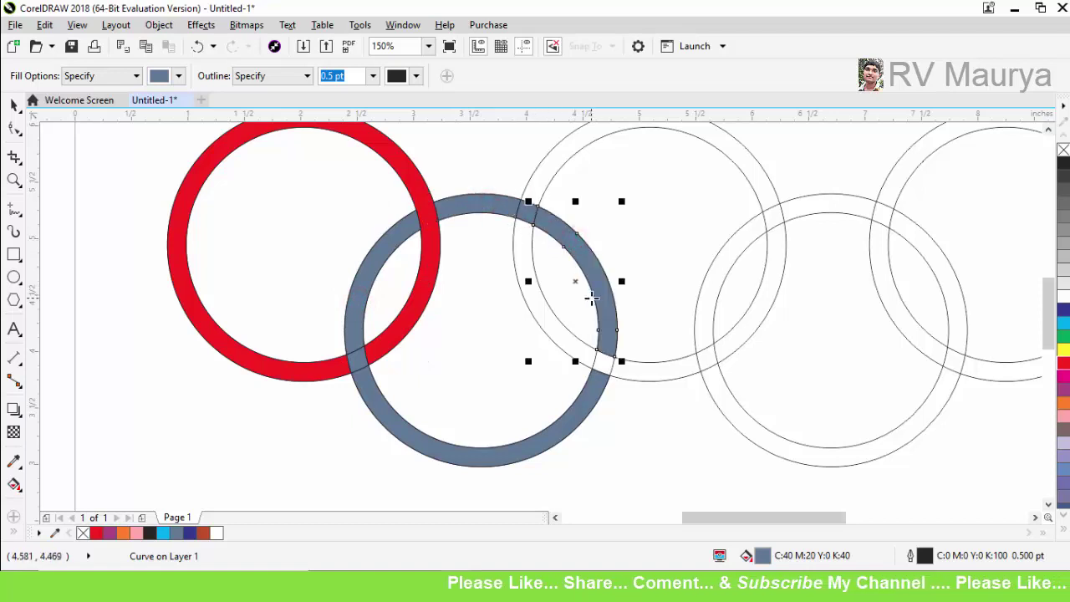
Weld the filled pieces of the second ring and fill the result dark blue.
key("space")
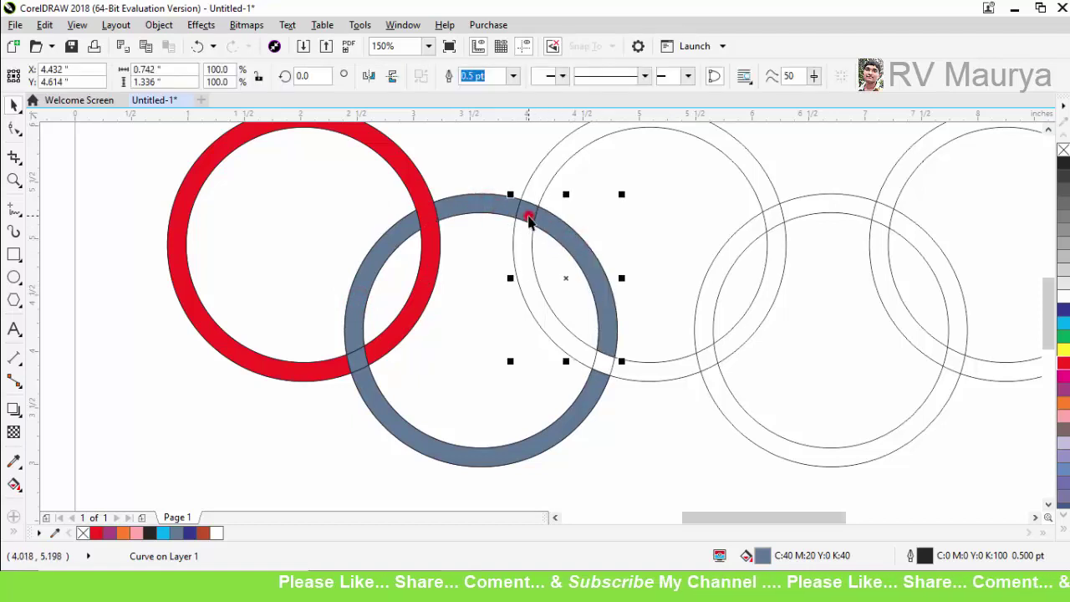
left_click(528, 219, "shift")
left_click(501, 207, "shift")
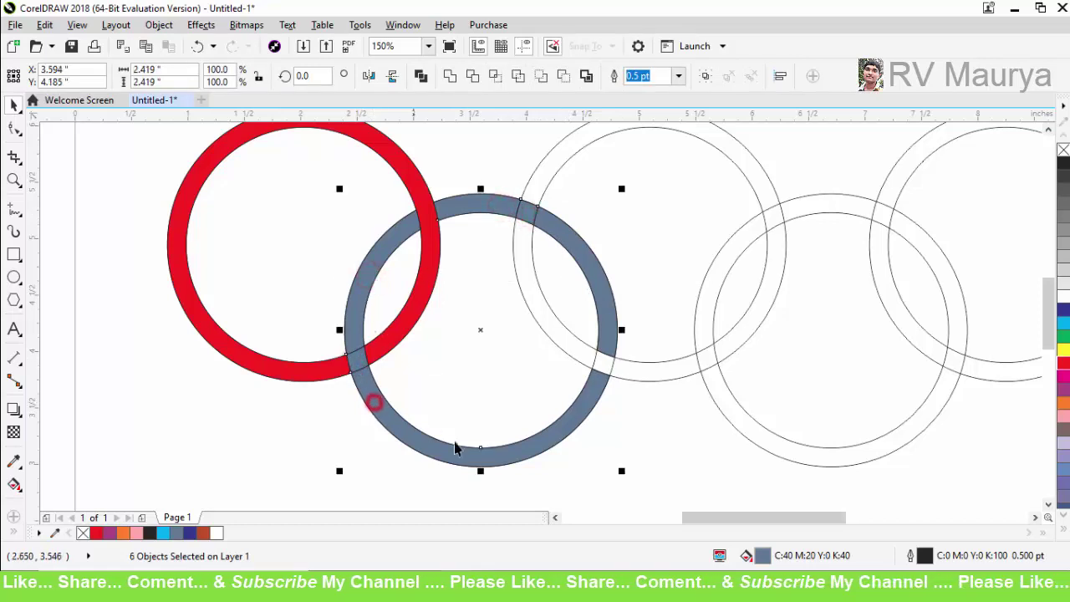
left_click(449, 76)
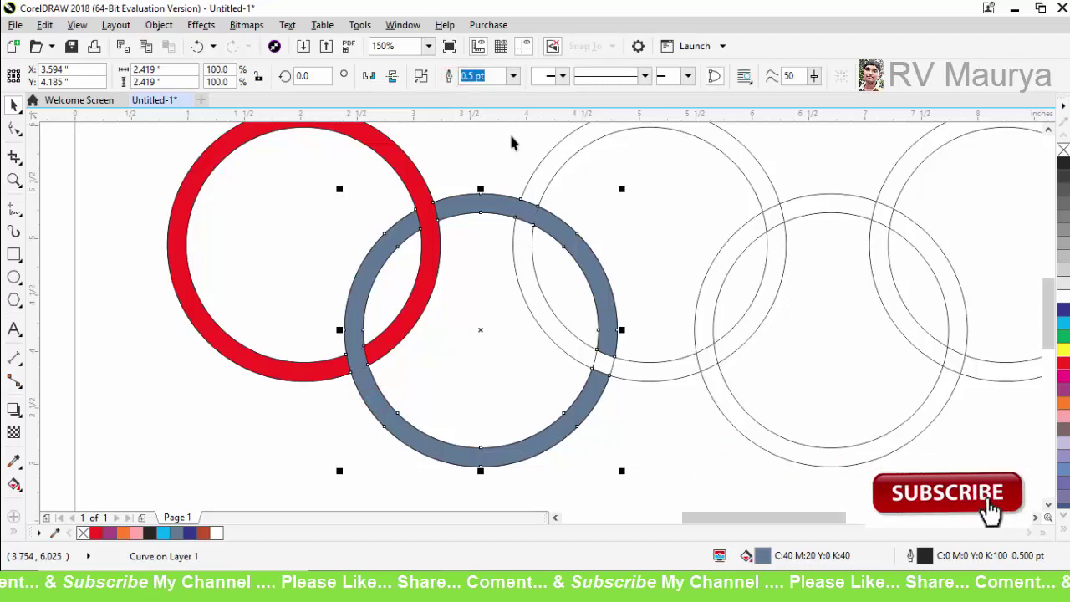
left_click(1063, 311)
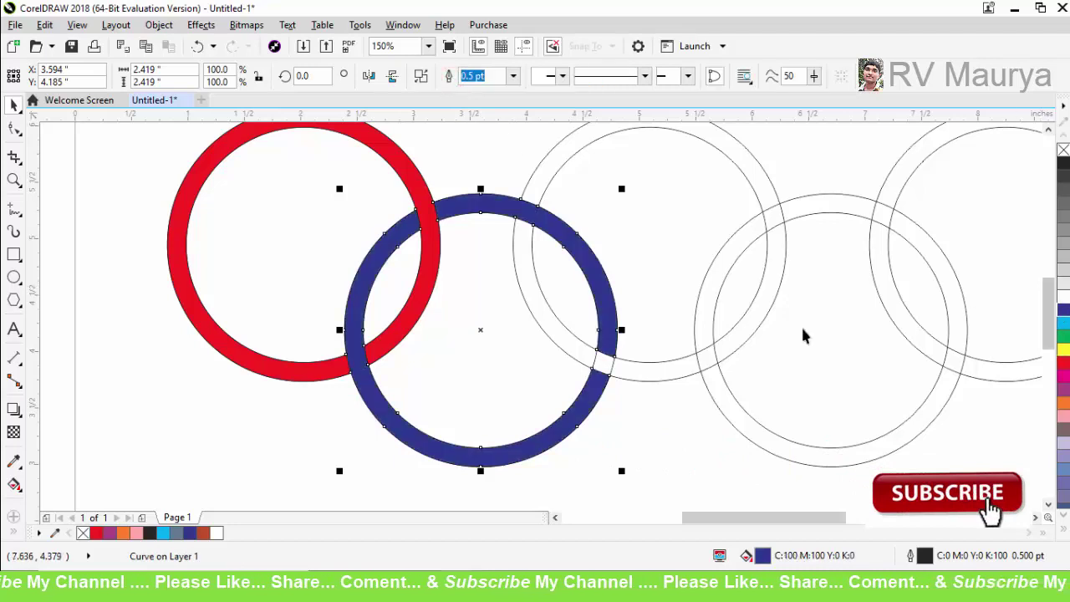
left_click(665, 429)
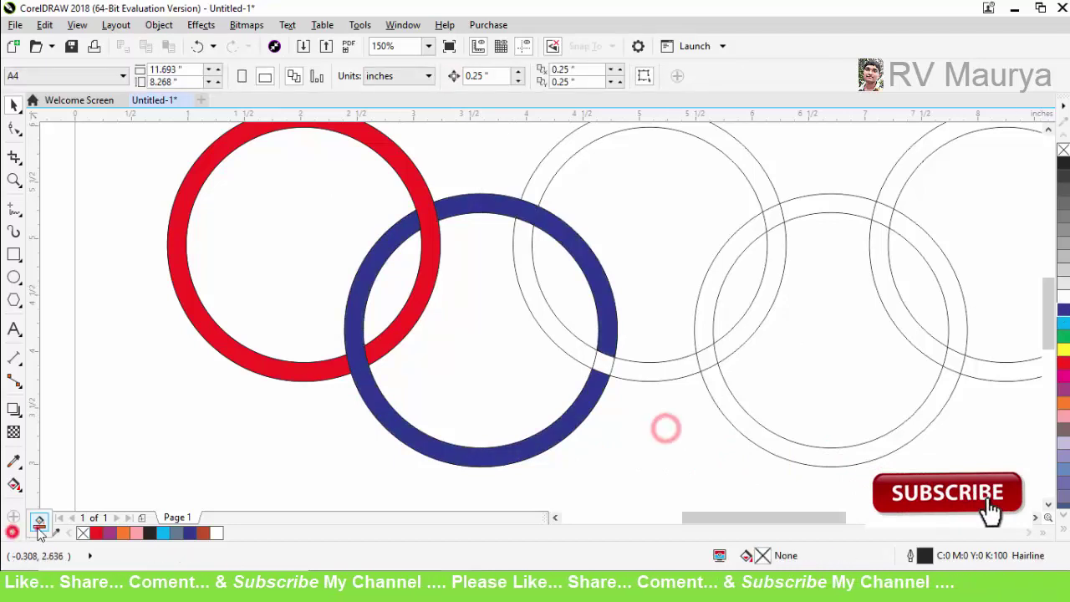
Smart-fill the third ring's arcs, its lower crossing with the blue ring and upper crossing with the fourth, leaving the fourth's lower crossing empty.
left_click(37, 527)
left_click(604, 364)
left_click(631, 366)
left_click(569, 341)
left_click(553, 168)
left_click(770, 224)
left_click(775, 253)
Weld the filled pieces of the third ring and fill the result cyan.
key("space")
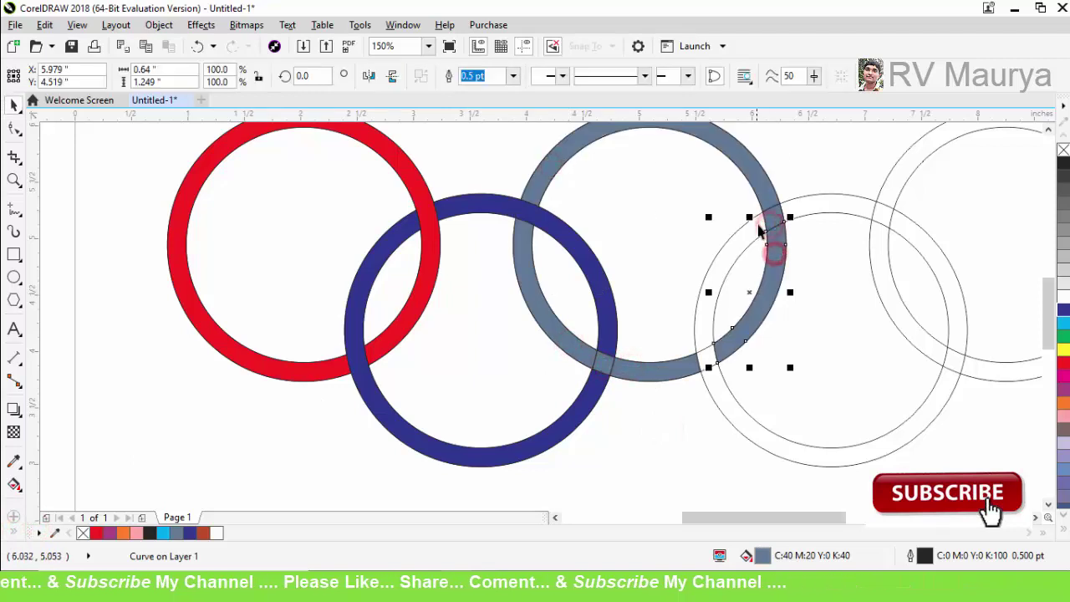
left_click(769, 215, "shift")
left_click(526, 248, "shift")
left_click(616, 367, "shift")
left_click(452, 75)
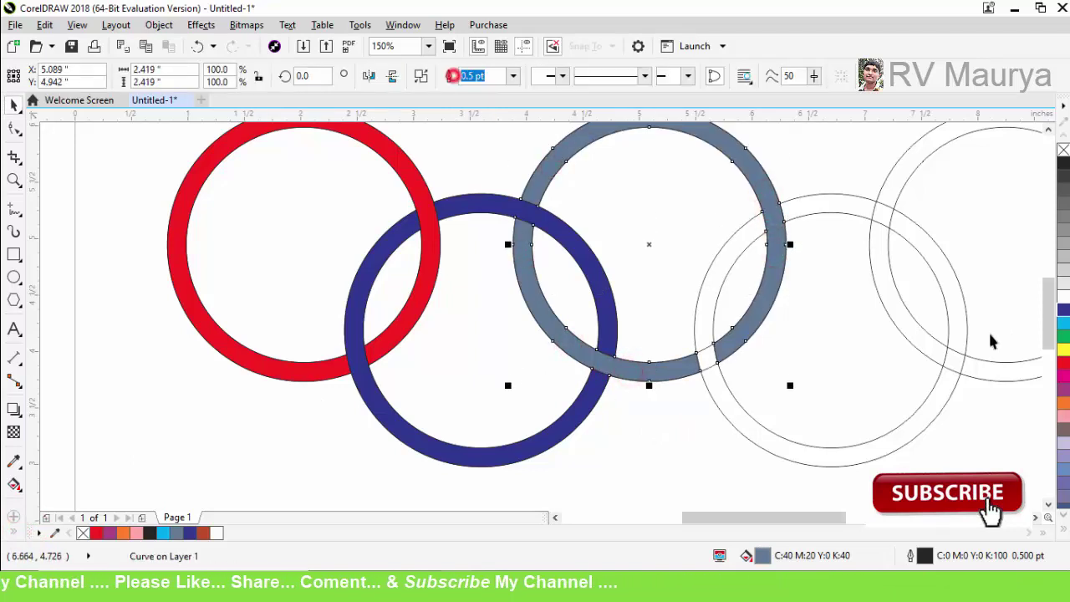
left_click(1064, 323)
Smart-fill the fourth ring's arcs, its lower crossing with the cyan ring and upper crossing with the fifth, leaving the fifth's lower crossing empty.
scroll(452, 423, "down", 1)
scroll(621, 368, "up", 1)
key("space")
left_click(558, 457)
left_click(541, 410)
left_click(540, 361)
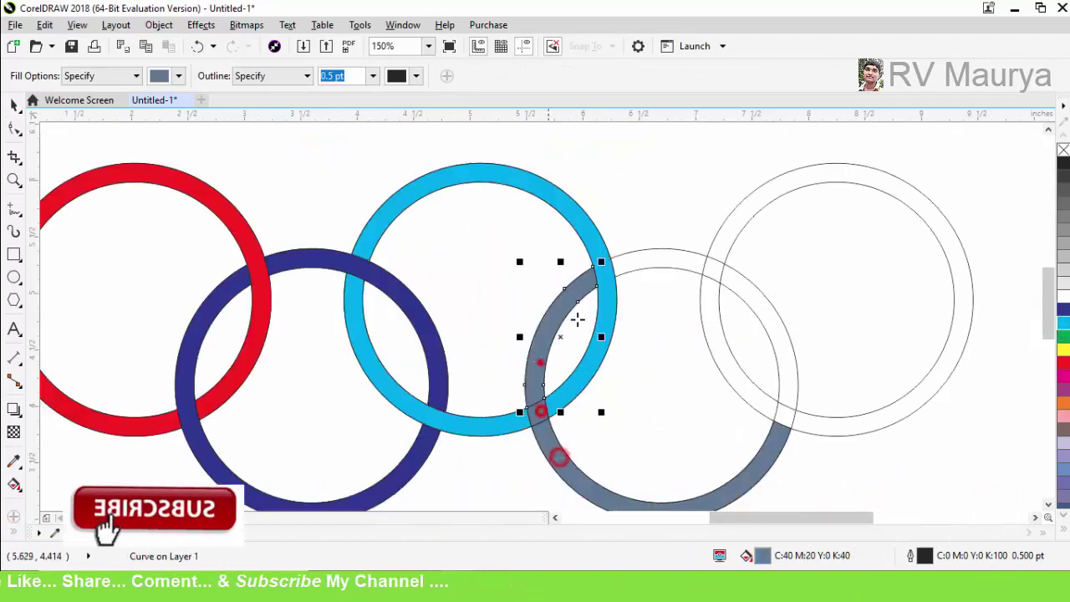
left_click(652, 254)
left_click(716, 273)
left_click(757, 303)
Weld all the filled pieces of the fourth ring and fill the result black.
key("space")
left_click(717, 272, "shift")
left_click(677, 260, "shift")
left_click(587, 285, "shift")
left_click(539, 417, "shift")
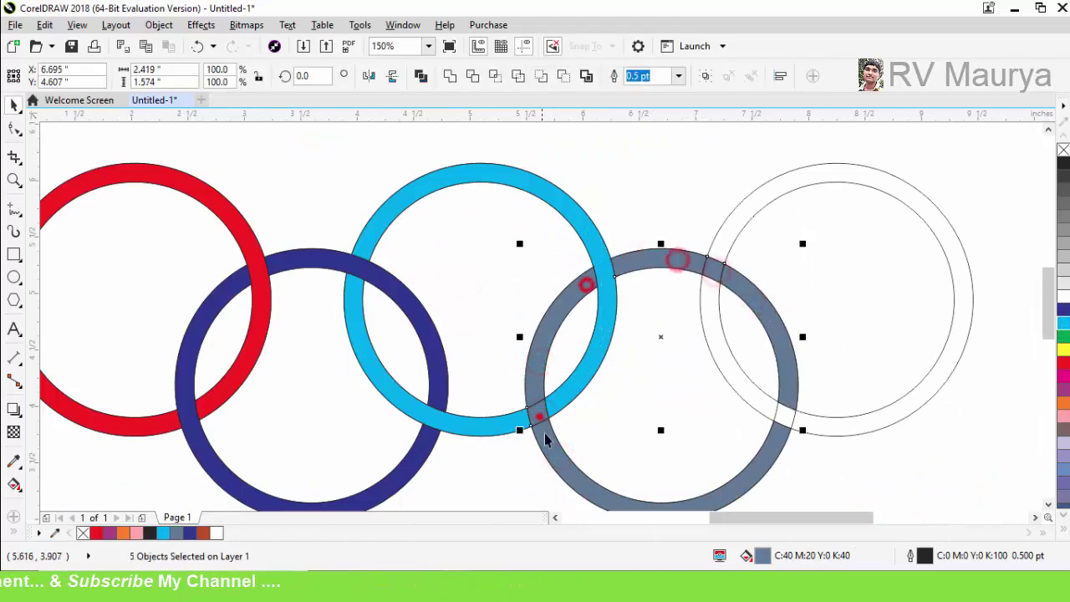
left_click(547, 441, "shift")
left_click(729, 485, "shift")
left_click(445, 74)
scroll(650, 199, "down", 1)
left_click(1063, 162)
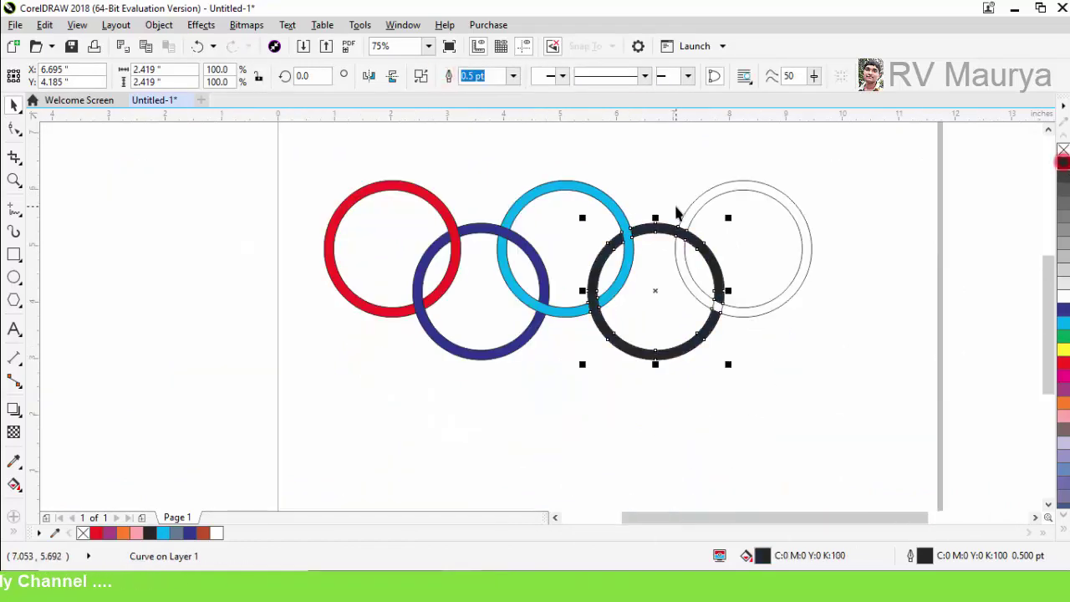
Smart-fill the fifth ring's lower crossing with the black ring, its large outer arc and its arc inside the black ring.
scroll(690, 206, "up", 1)
left_click(974, 370)
left_click(16, 529)
left_click(39, 524)
left_click(747, 407)
left_click(793, 419)
left_click(699, 368)
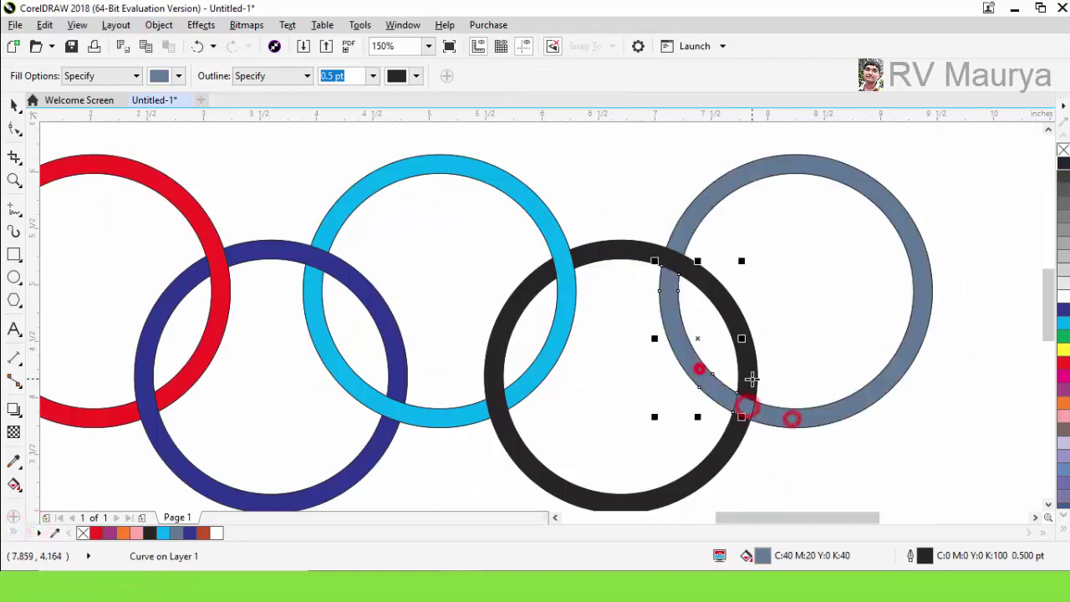
Fill the three pieces of the fifth ring orange and weld them into one shape.
key("space")
left_click(743, 407, "shift")
left_click(767, 418, "shift")
left_click(1063, 404)
left_click(451, 75)
scroll(720, 244, "down", 1)
left_click(861, 379)
left_click(844, 340)
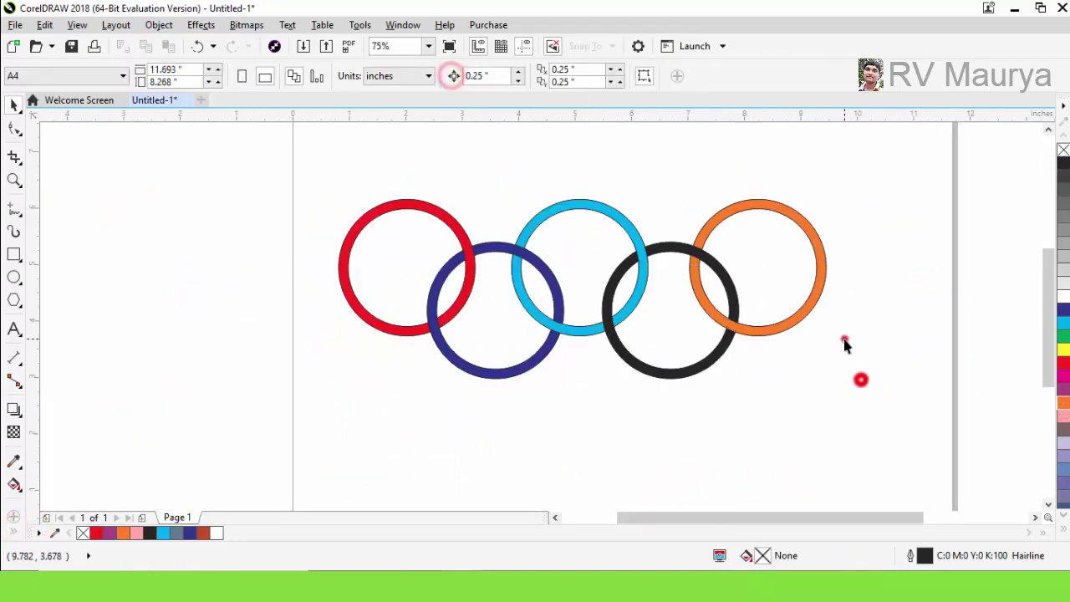
Select the five colored rings together and move them down, away from the original outline circles.
left_click(750, 328)
left_click(674, 371, "shift")
left_click(585, 329, "shift")
left_click(523, 369, "shift")
left_click(415, 327, "shift")
left_click_drag(552, 217, 538, 380)
Delete the leftover original outline circles and move the five colored rings back up to the middle of the page.
left_click(866, 353)
mouse_move(930, 400)
left_mouse_down()
mouse_move(305, 190)
mouse_move(629, 452)
left_mouse_up()
key("Delete")
scroll(358, 190, "down", 1)
left_click_drag(507, 308, 534, 239)
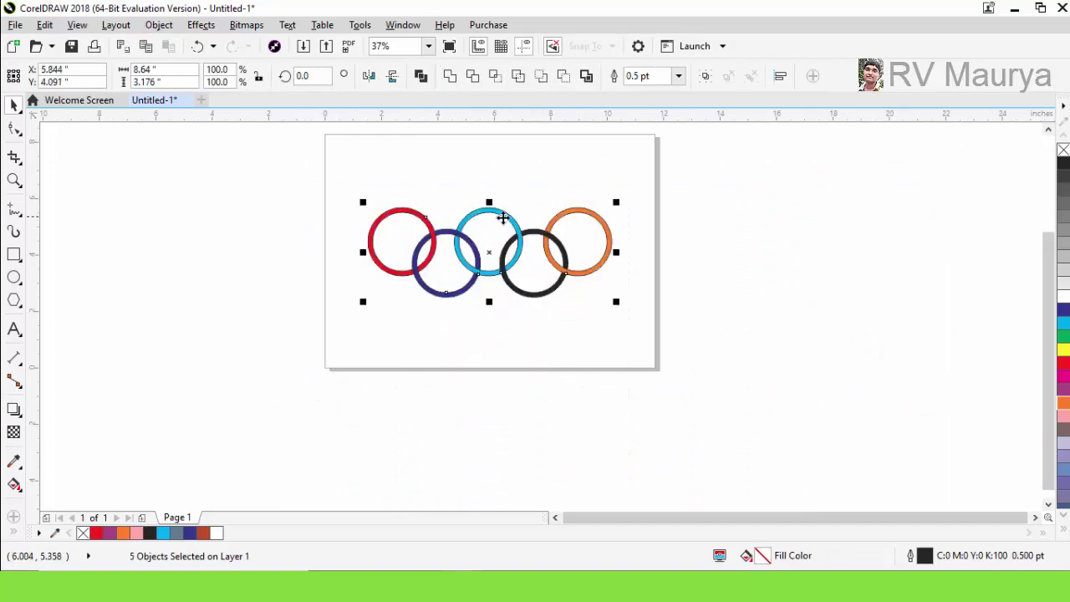
Give the five rings a white outline 2.0 pt wide.
scroll(502, 217, "up", 2)
scroll(535, 225, "down", 1)
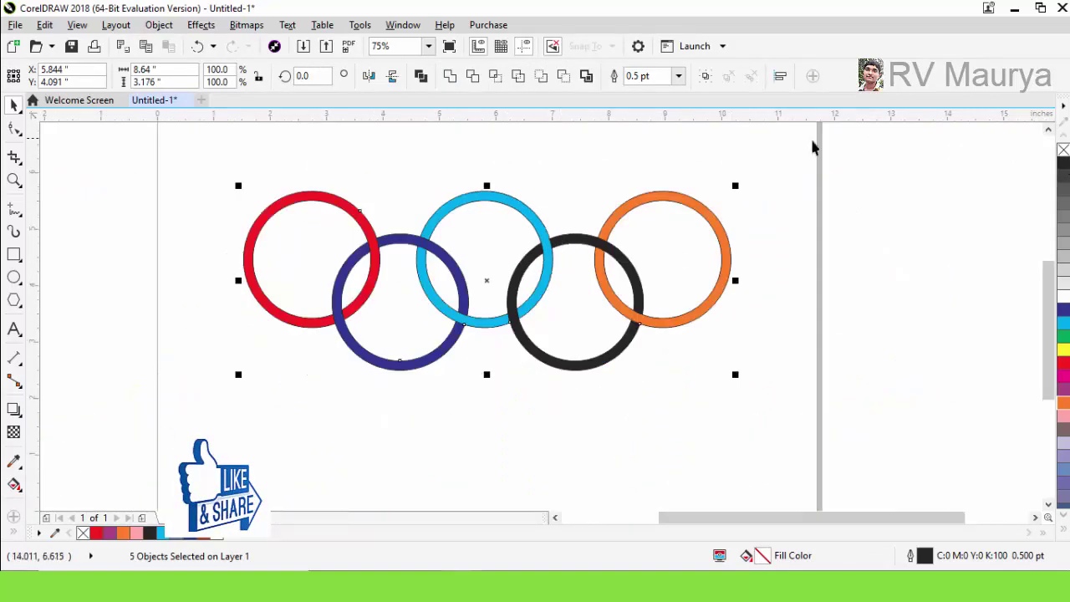
left_click(678, 76)
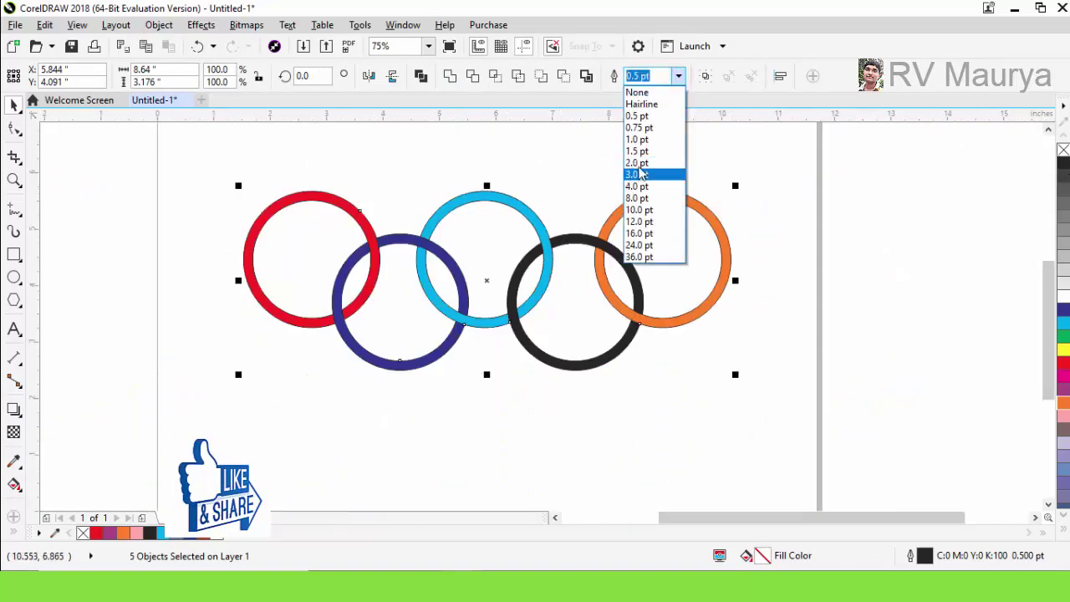
left_click(639, 165)
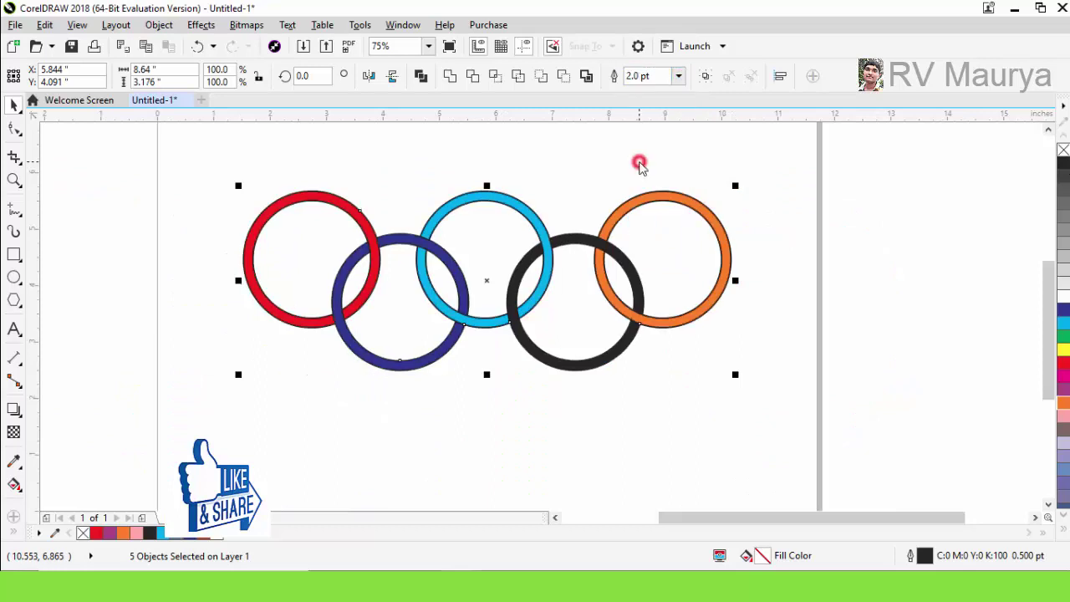
right_click(1062, 293)
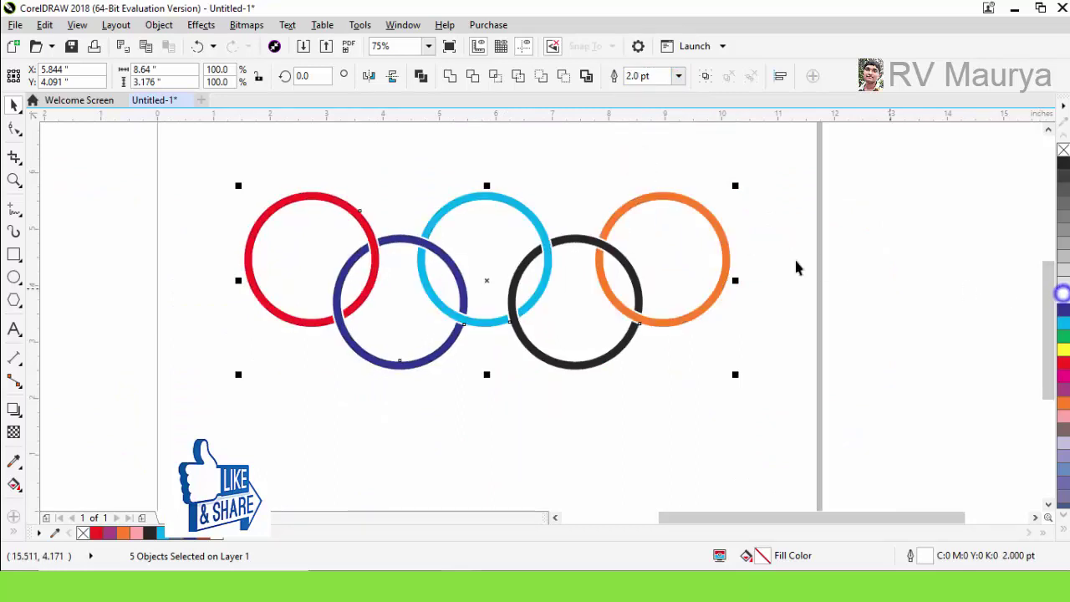
Group the five rings and apply the Flat Bottom Right drop shadow preset to the group.
left_click(704, 76)
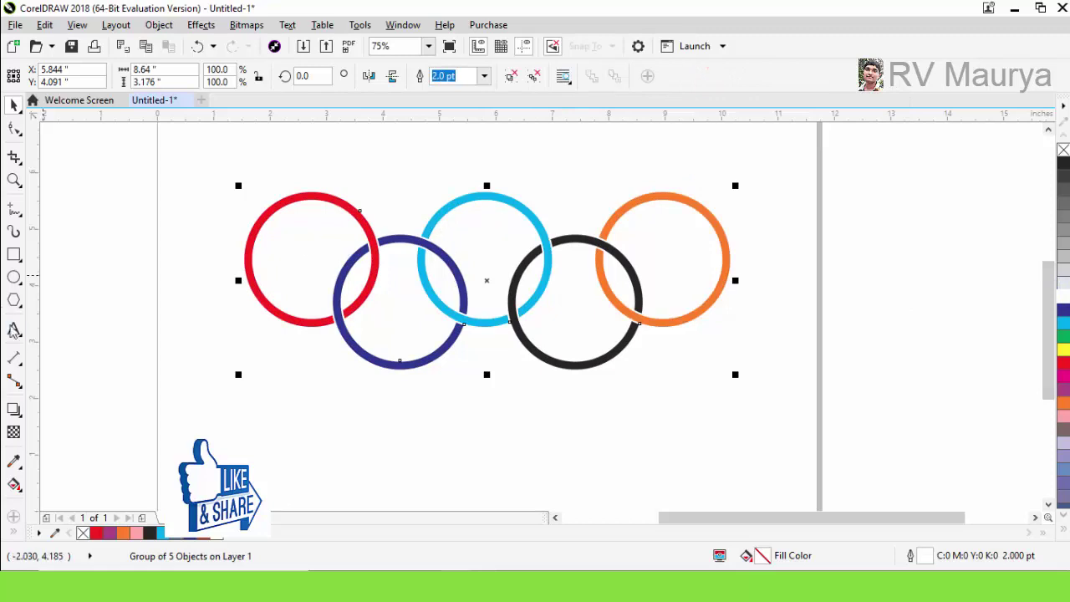
left_click(21, 417)
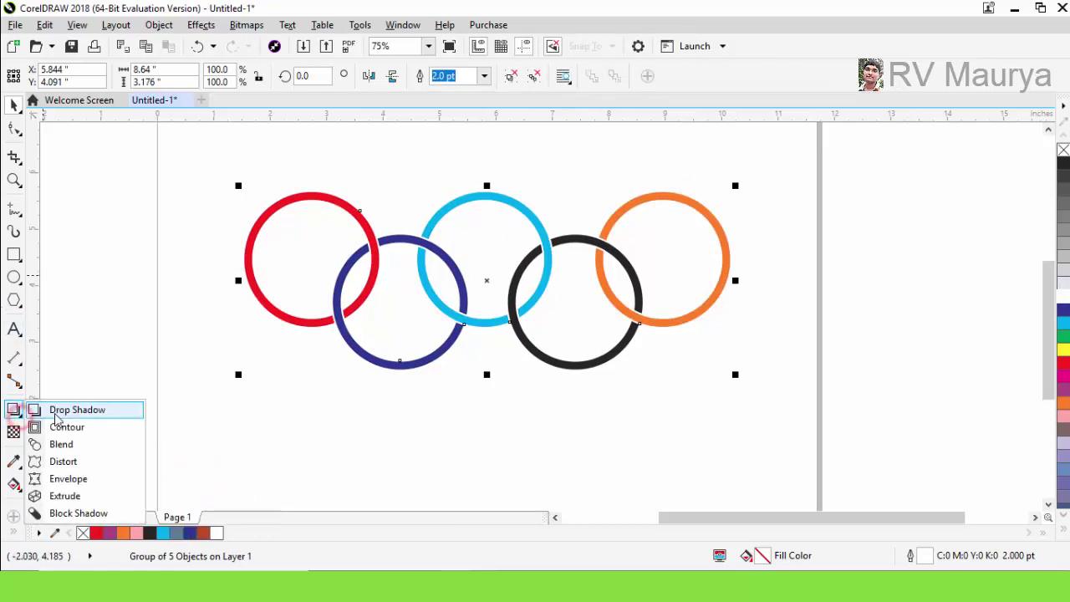
left_click(58, 411)
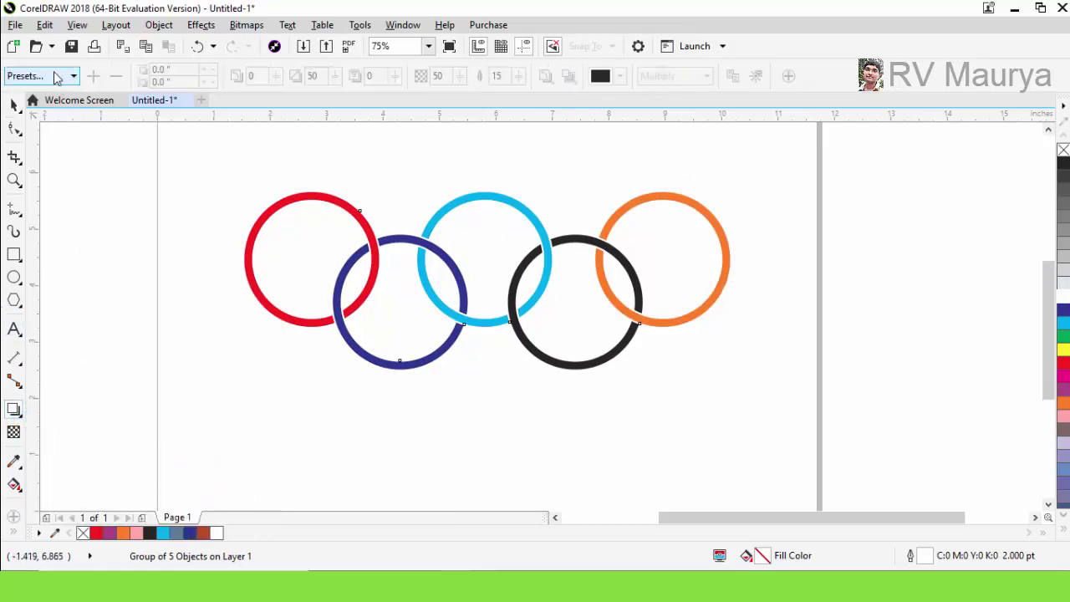
left_click(56, 77)
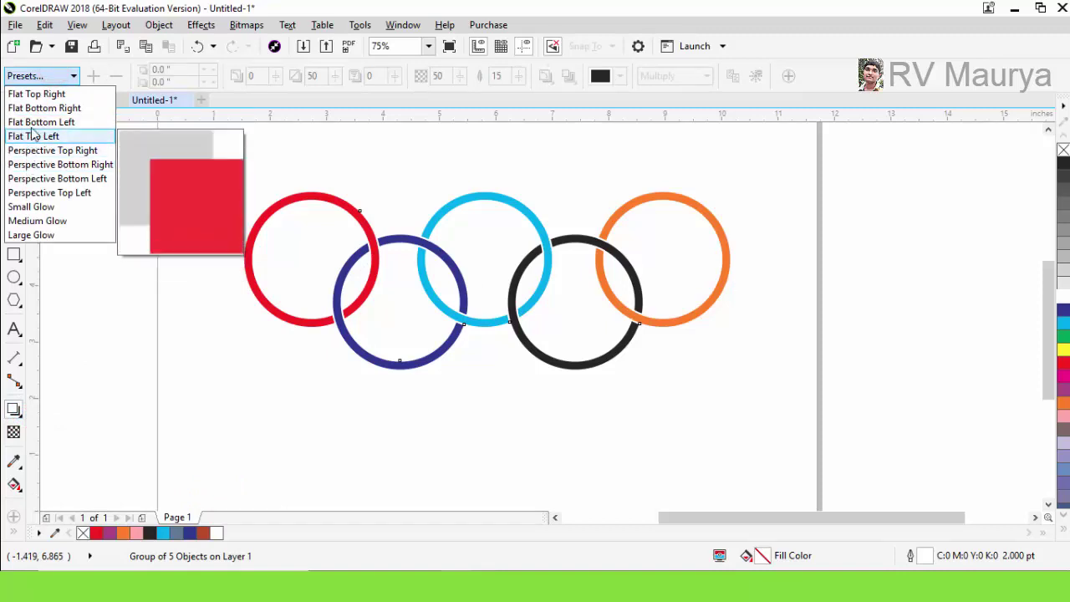
left_click(29, 108)
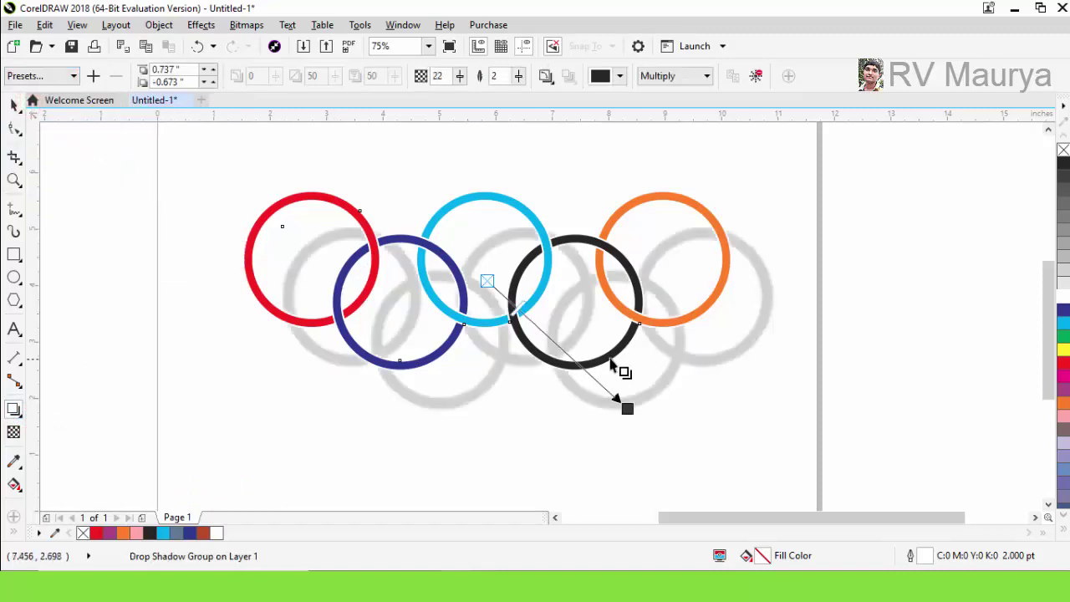
Pull the drop shadow close to the rings, about 0.044" across and -0.041" down, and set its opacity to 48.
scroll(628, 380, "up", 2)
left_click_drag(623, 442, 544, 376)
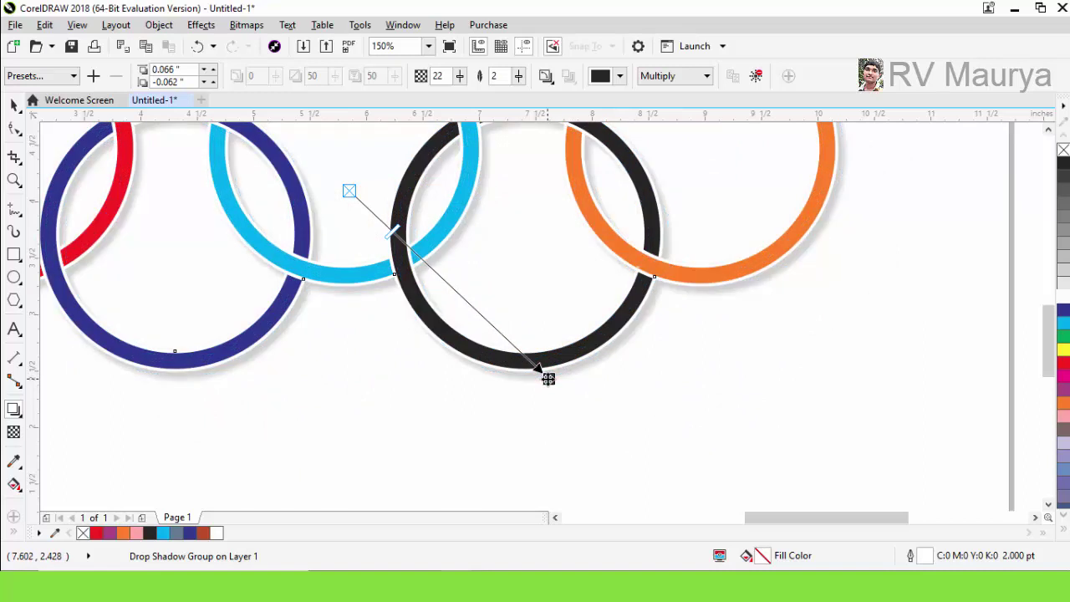
scroll(585, 397, "down", 2)
left_click(461, 76)
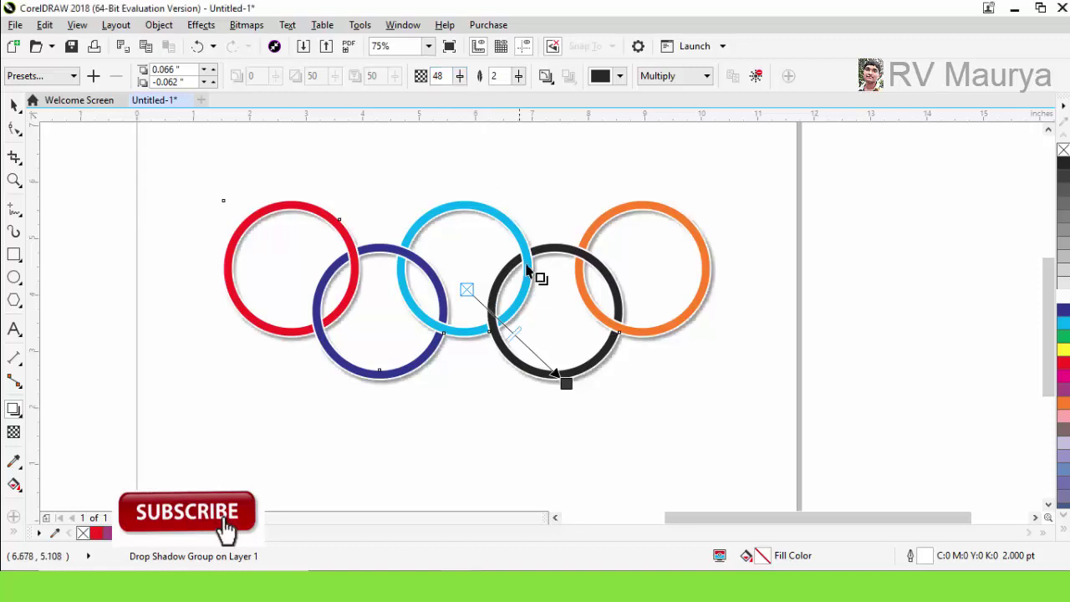
scroll(545, 365, "up", 2)
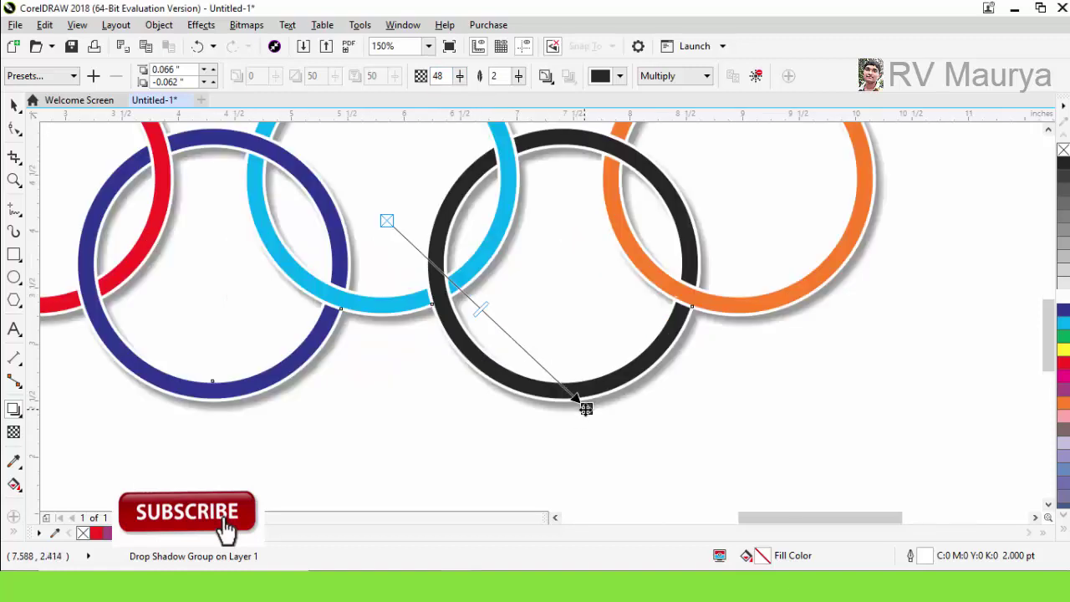
left_click_drag(584, 406, 581, 406)
scroll(598, 343, "down", 2)
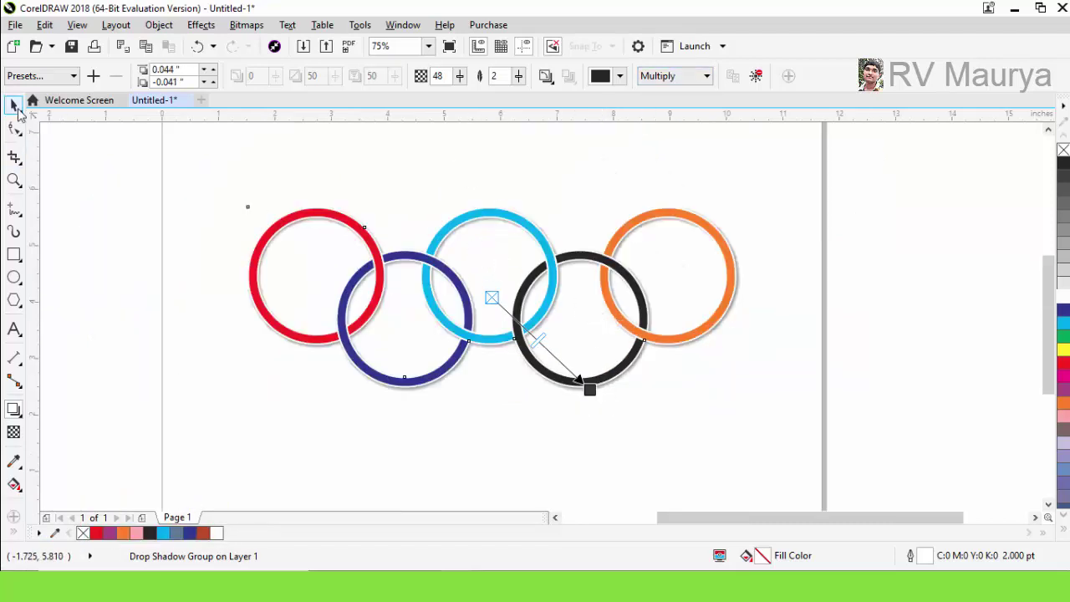
Select the rings' drop shadow and break the drop shadow group apart.
left_click(15, 106)
left_click(421, 165)
left_click(446, 225)
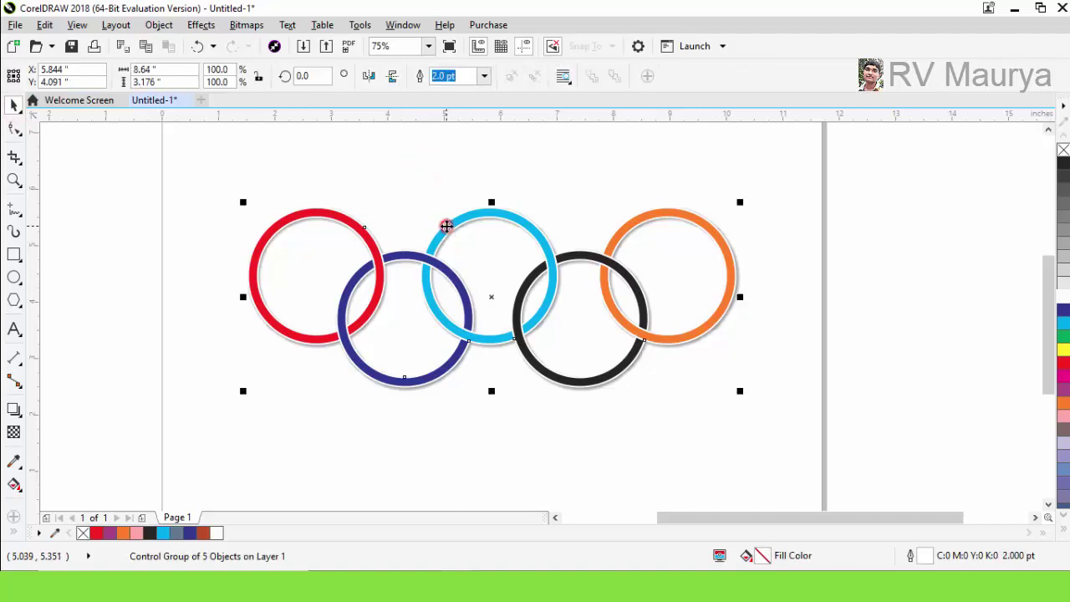
left_click(537, 174)
left_click(527, 241)
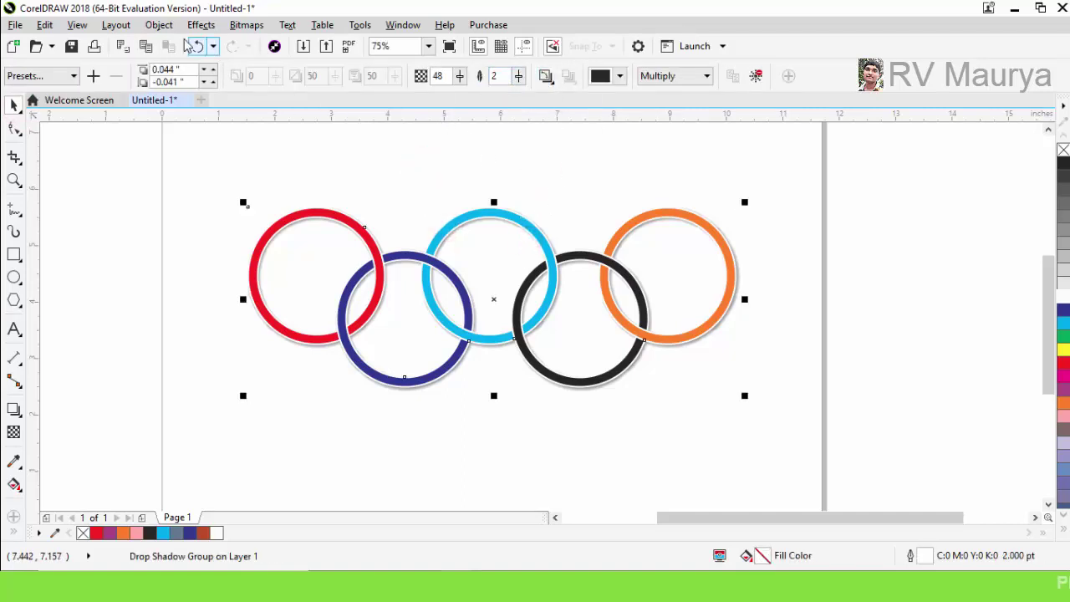
left_click(159, 24)
left_click(241, 296)
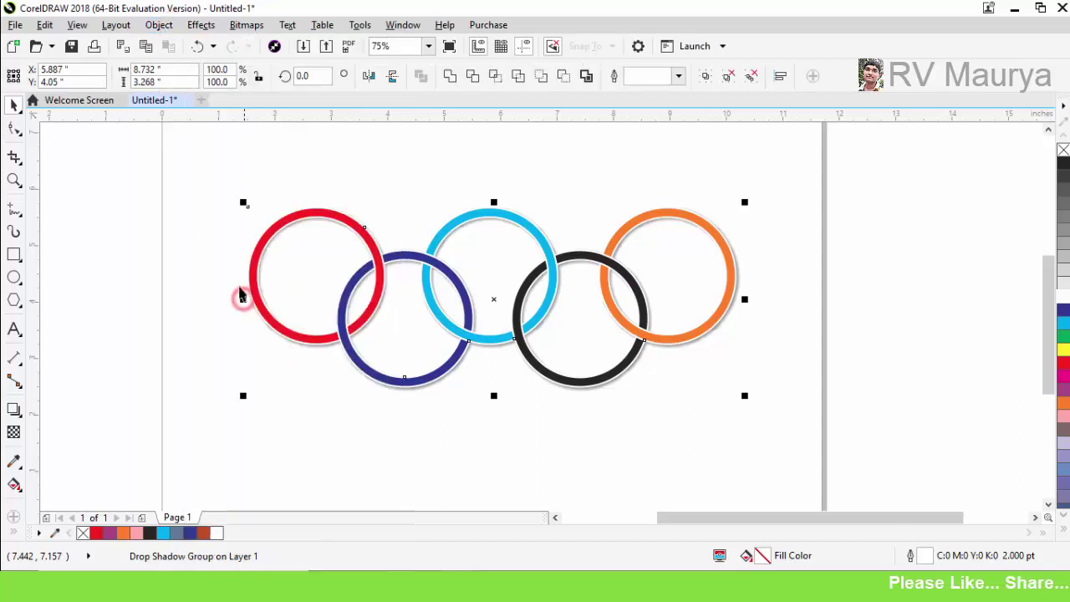
left_click(198, 229)
Set the ring group's outline width to 3.0 pt, and group the rings with their separated shadow.
left_click(433, 238)
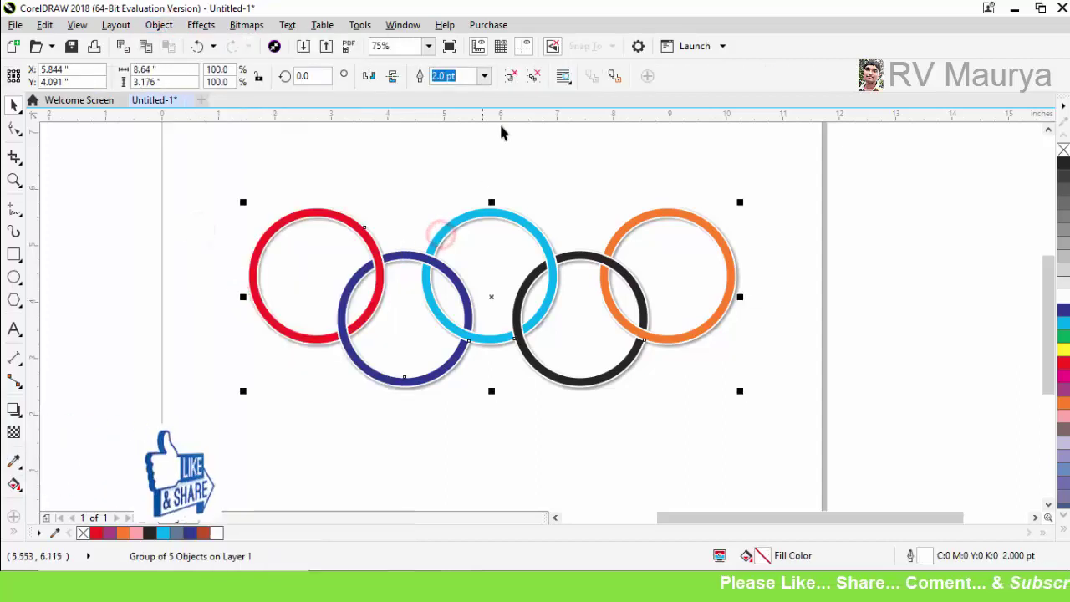
left_click(484, 76)
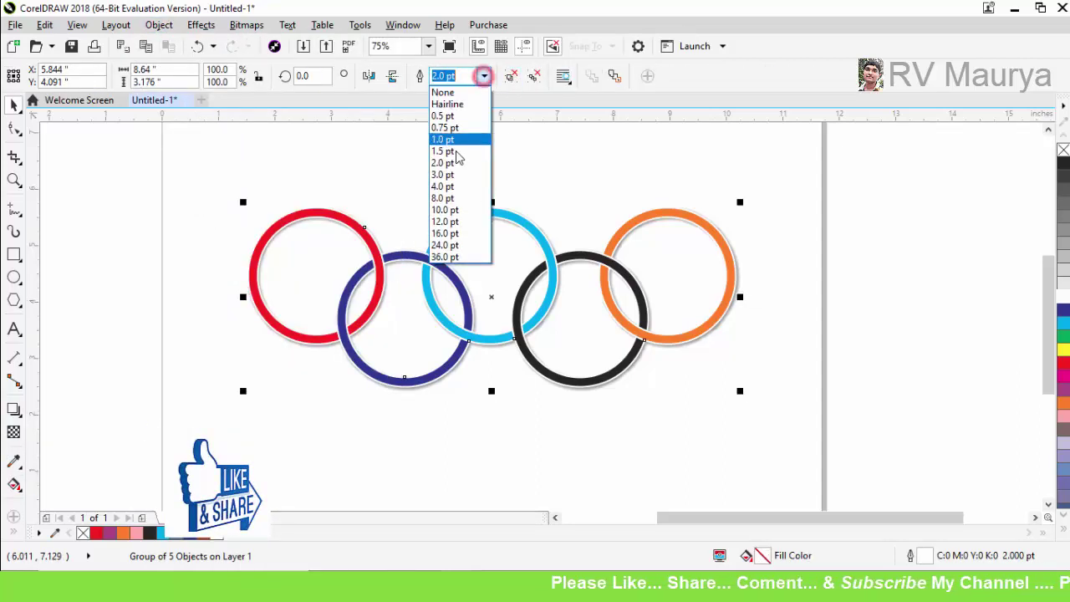
left_click(443, 174)
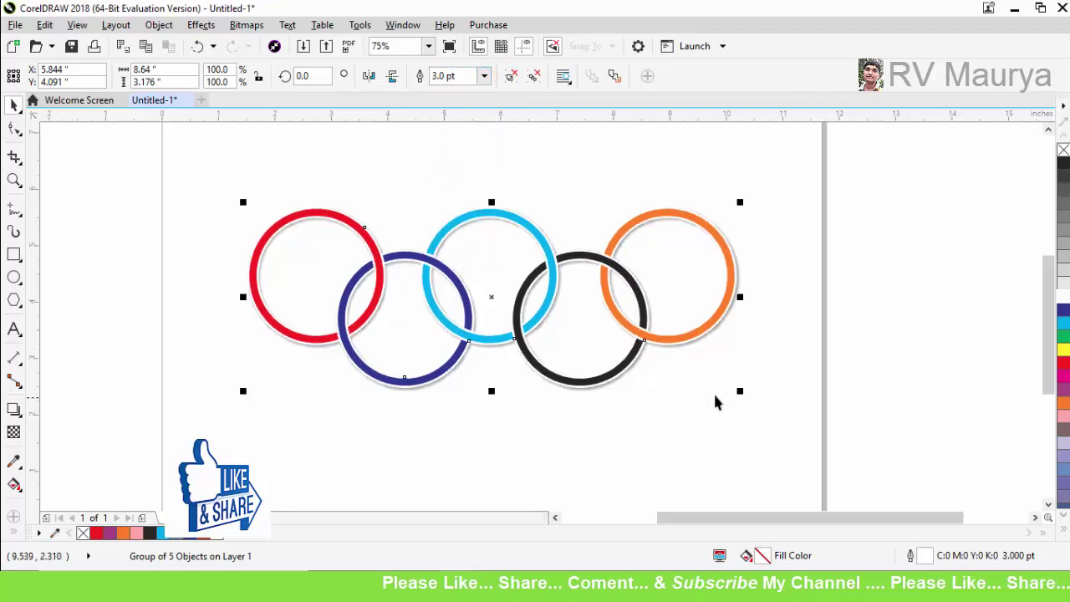
left_click(837, 428)
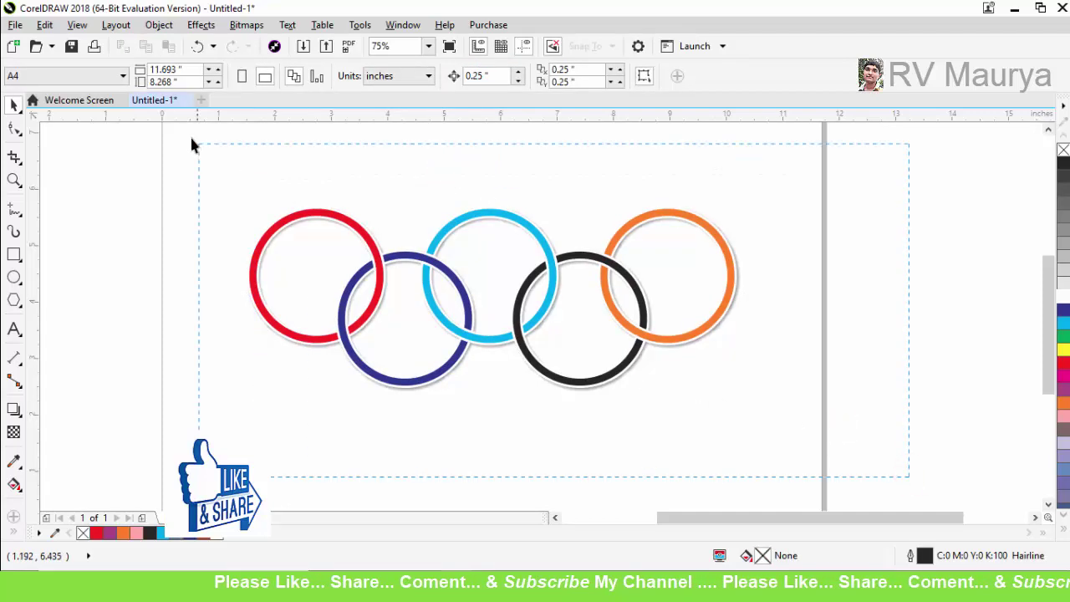
left_click_drag(192, 138, 170, 134)
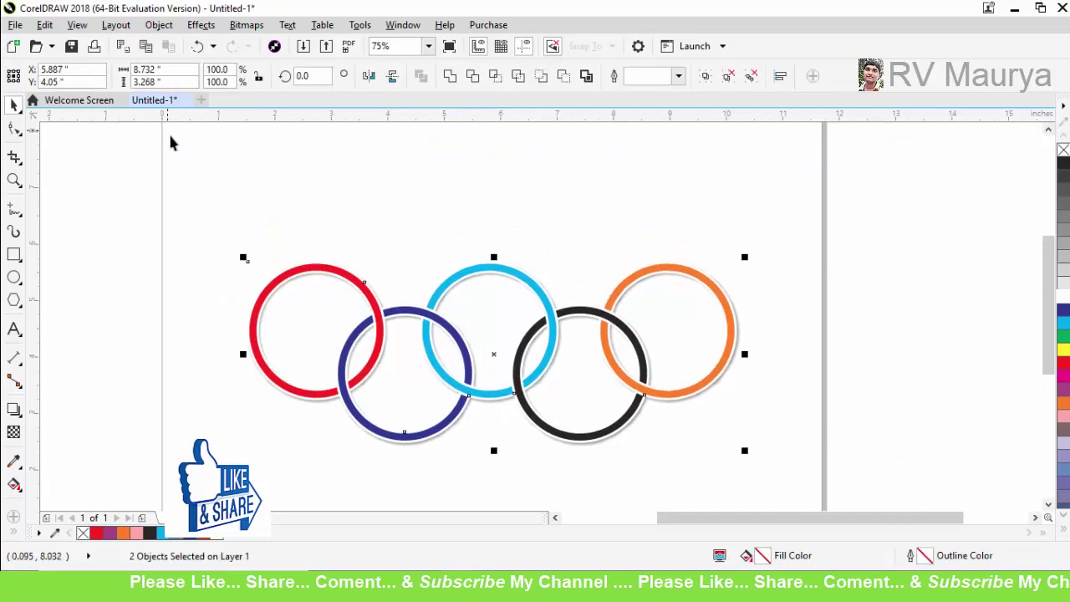
left_click(706, 77)
Examine the ring crossings, white outlines and shadow up close, especially around the blue, cyan and black rings.
left_click(14, 182)
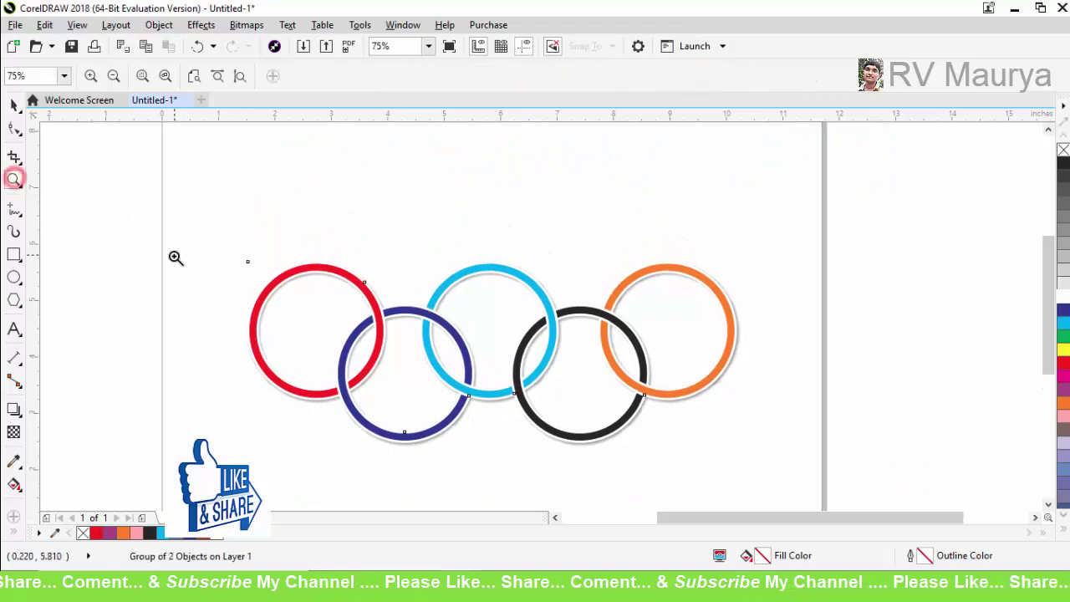
left_click_drag(172, 260, 803, 451)
left_click_drag(307, 247, 807, 445)
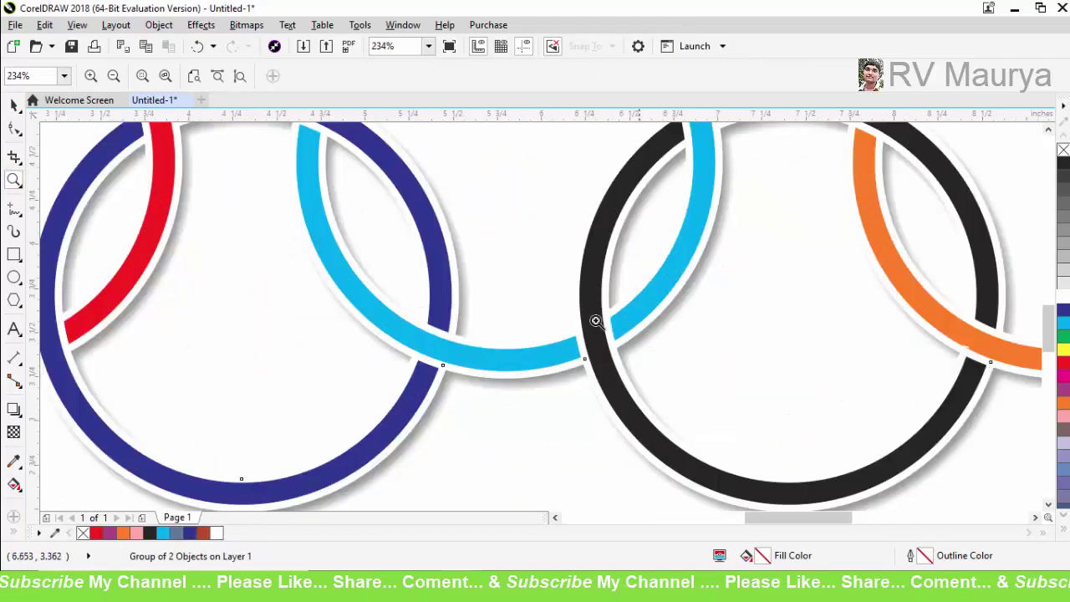
right_click(594, 317)
right_click(604, 349)
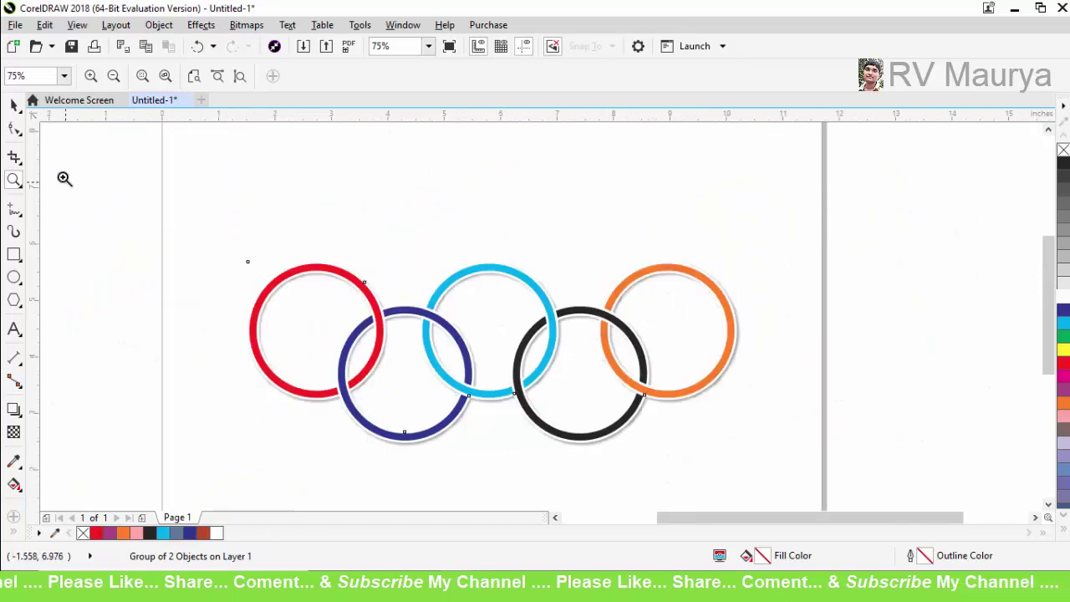
left_click(14, 104)
left_click(335, 208)
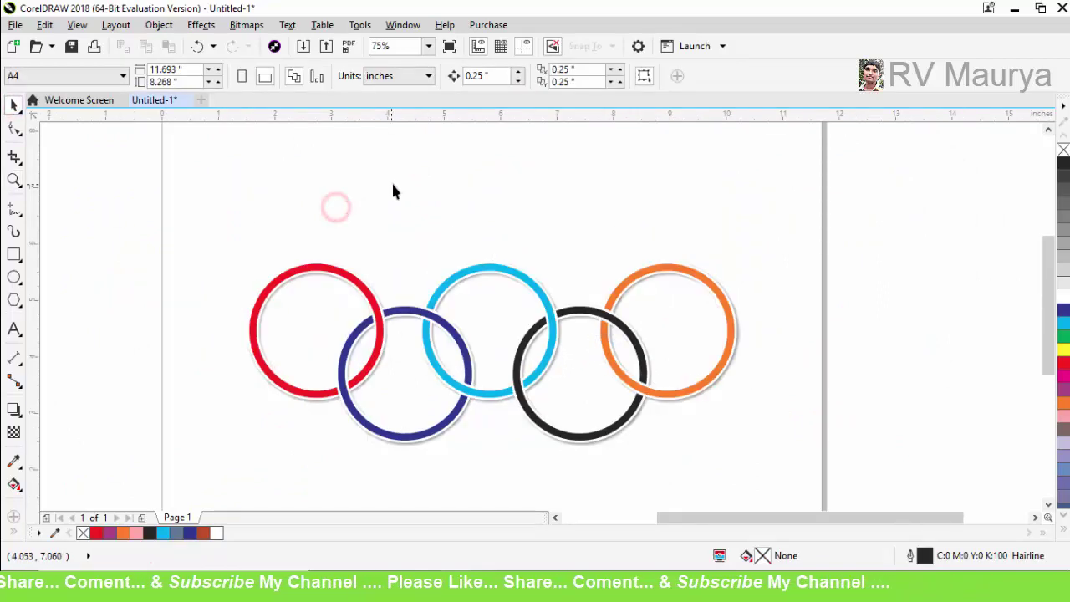
Add a second page to the document after the rings page.
scroll(396, 190, "down", 2)
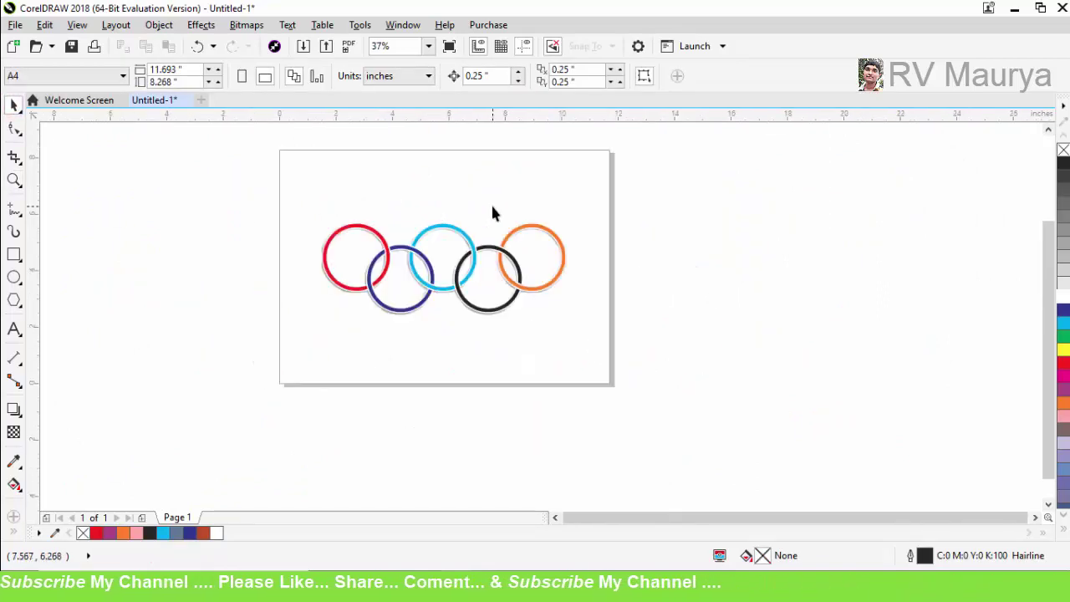
key("Page_Down")
key("Return")
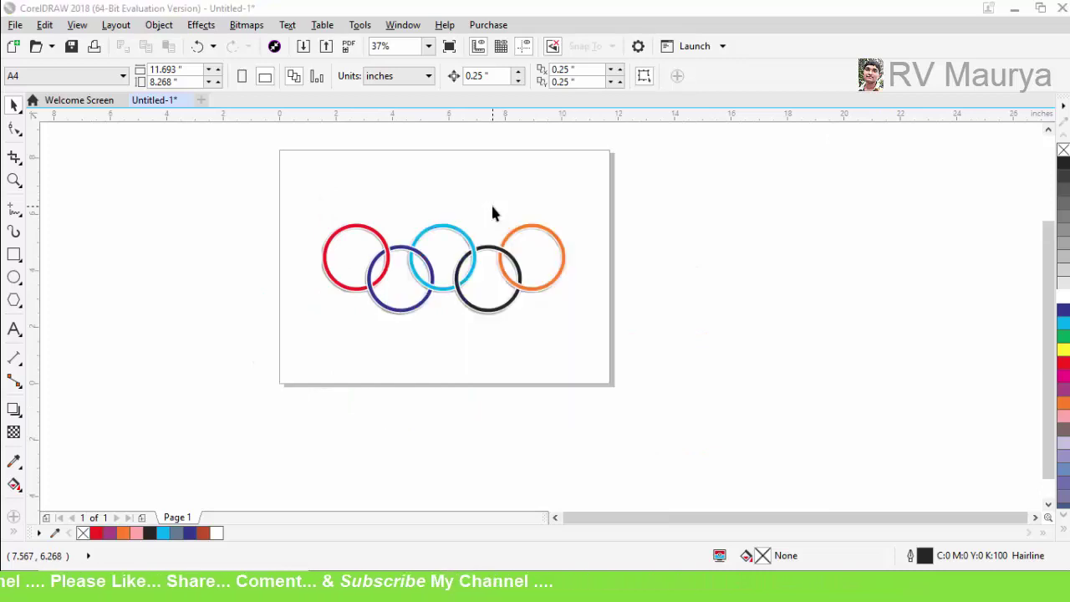
Draw a square on the new page, rotate it onto its corner and flatten it into a diamond about 2.08" wide and 0.752" high.
left_click(15, 181)
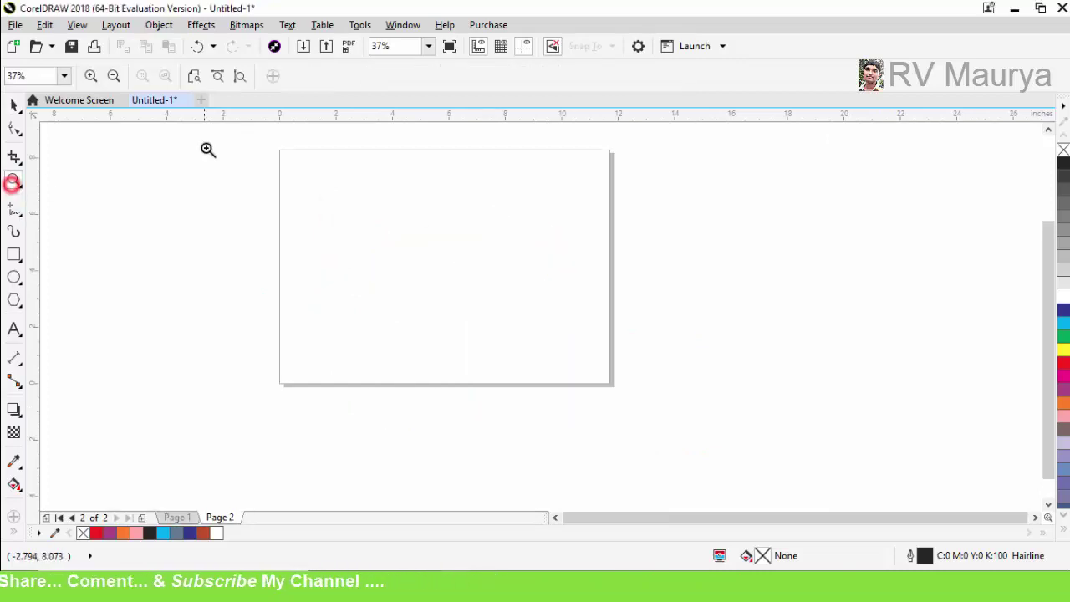
left_click_drag(219, 145, 672, 385)
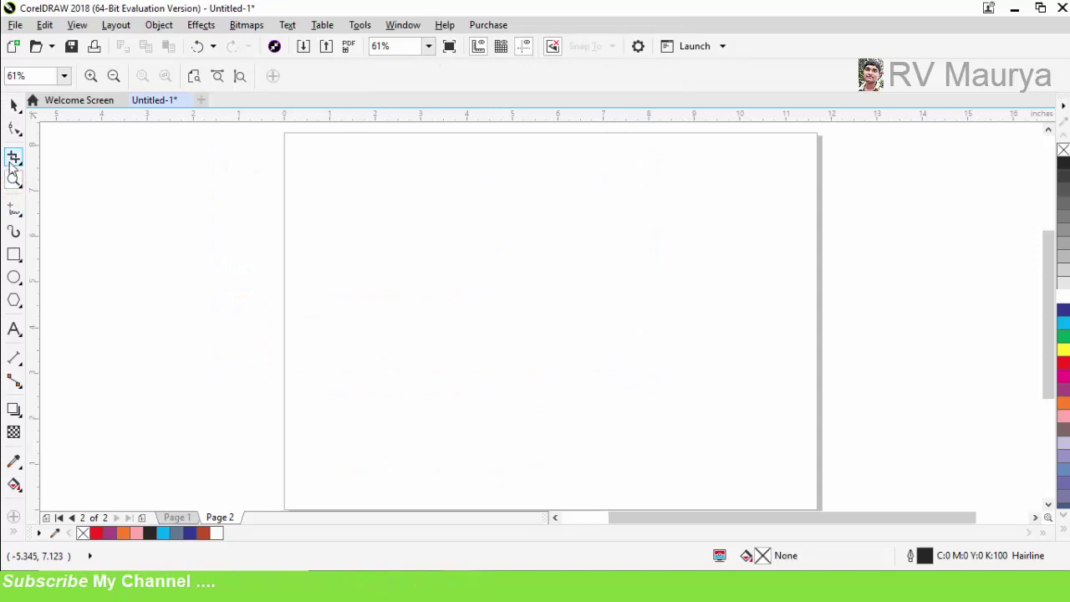
left_click(14, 253)
left_click_drag(477, 208, 541, 259)
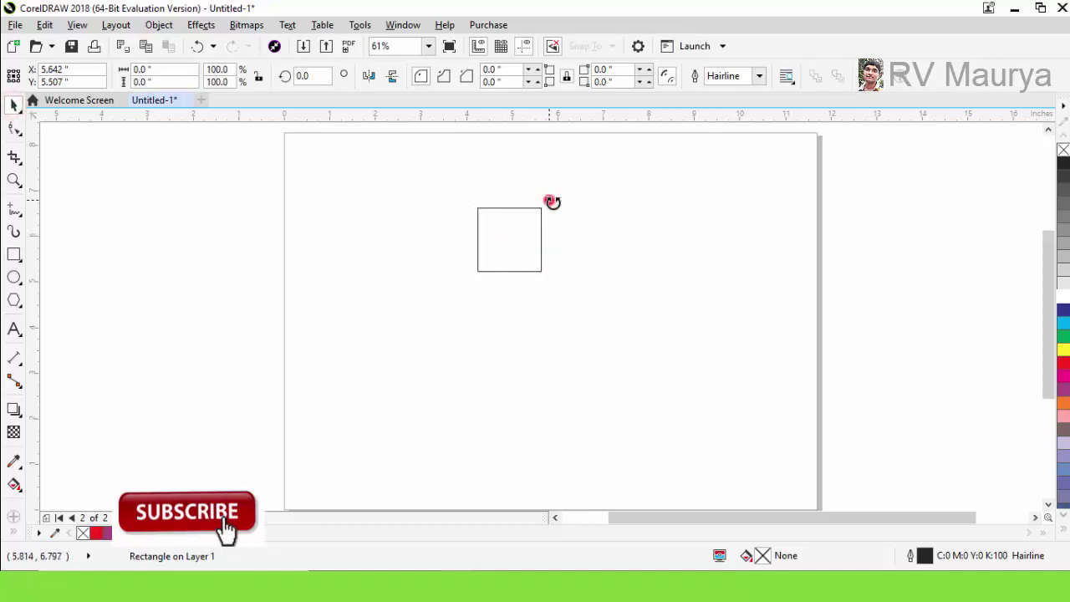
left_click_drag(552, 202, 560, 309)
left_click(633, 279)
left_click(537, 244)
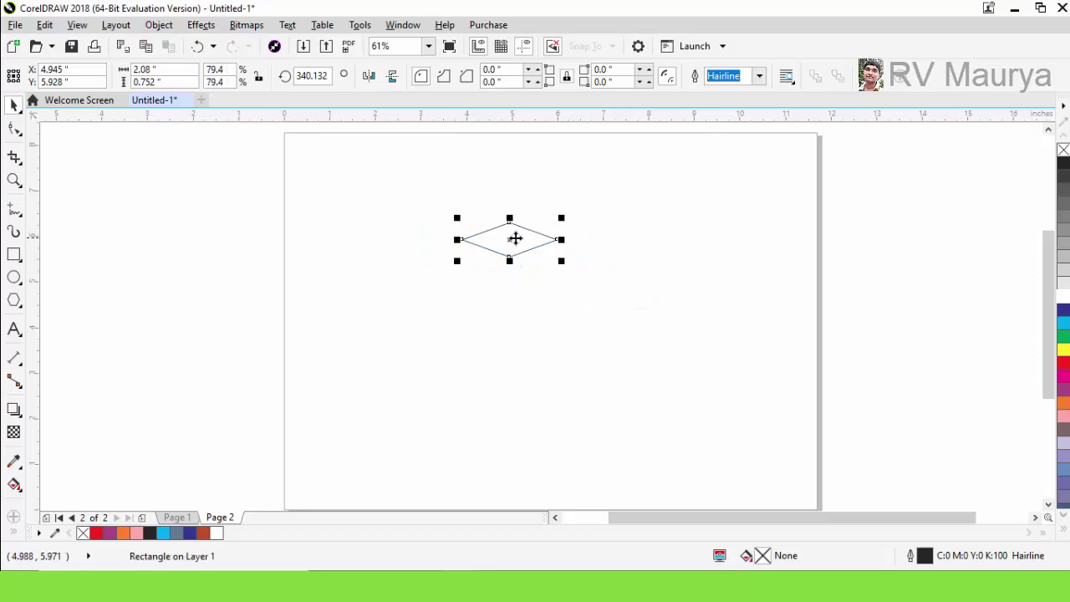
Extrude the diamond straight down about 0.65" using a parallel extrusion type so it forms a wireframe box.
scroll(515, 239, "up", 2)
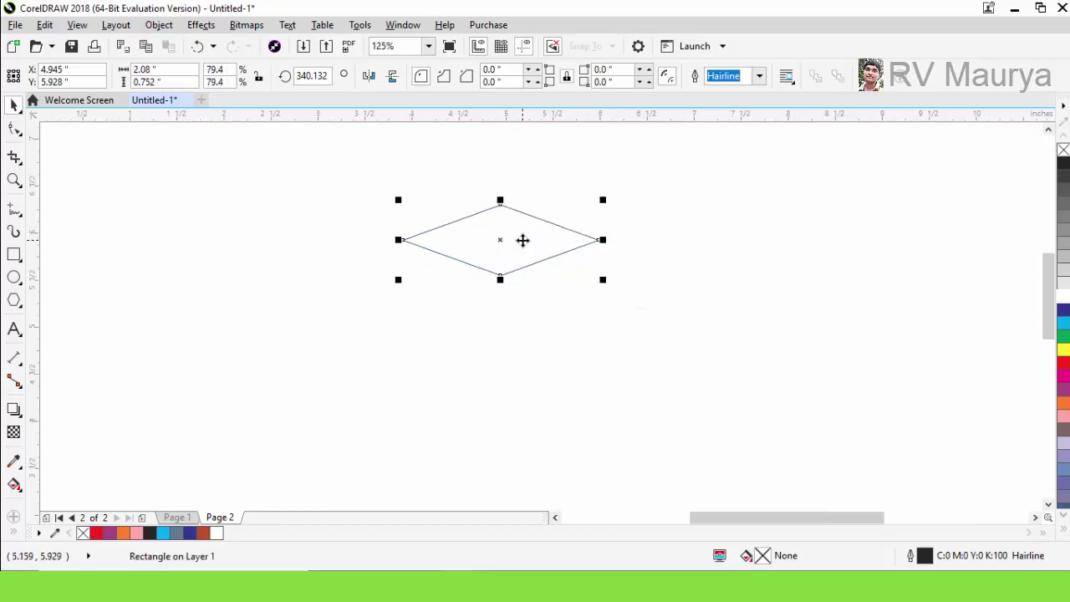
left_click(20, 415)
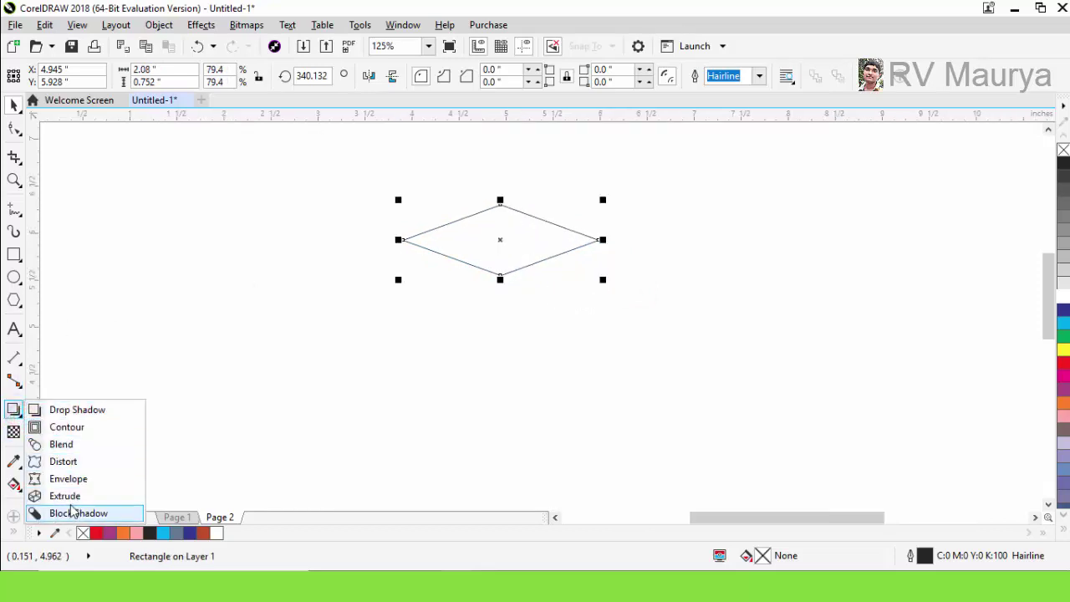
left_click(66, 495)
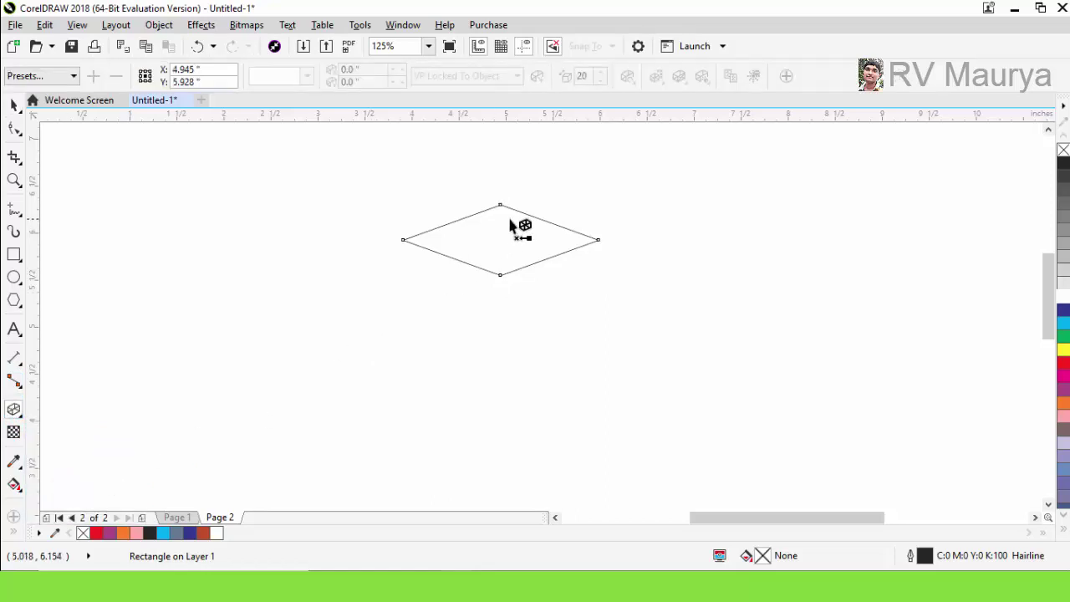
left_click_drag(509, 226, 501, 350)
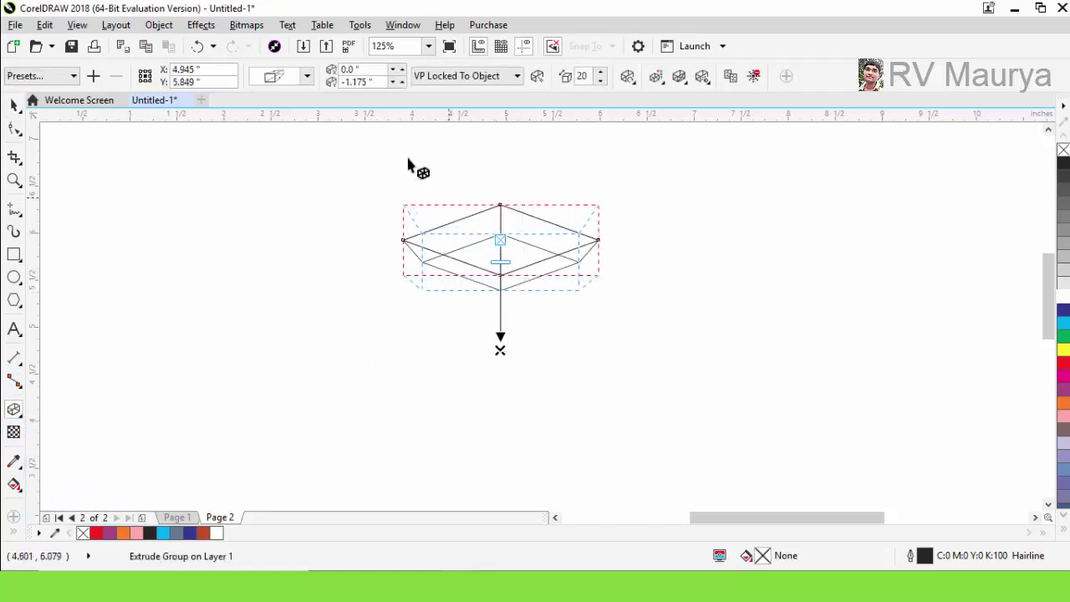
left_click(276, 77)
left_click(290, 177)
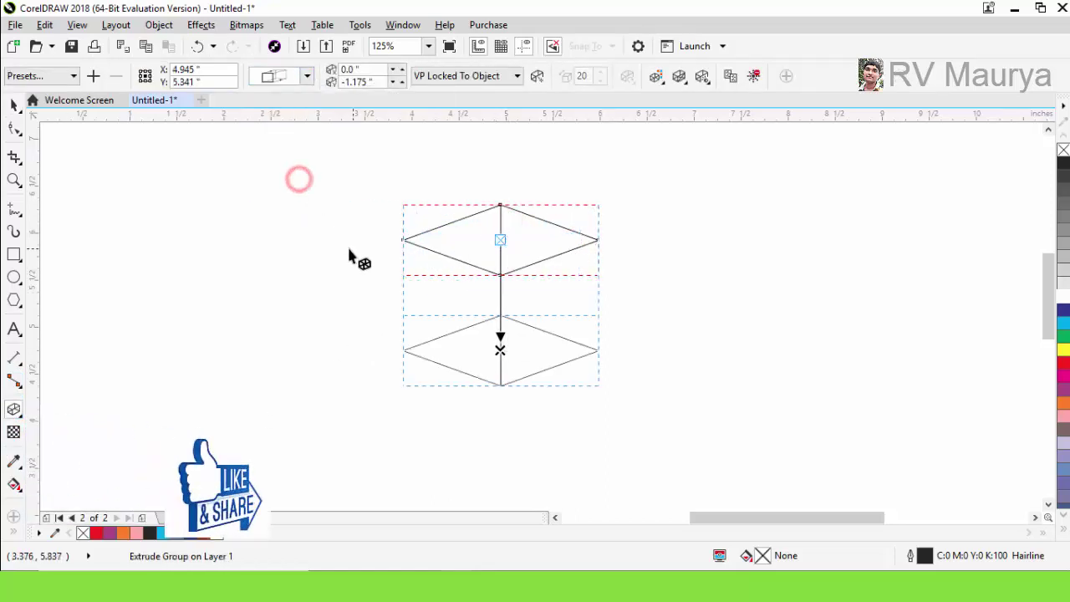
left_click_drag(500, 313, 500, 301)
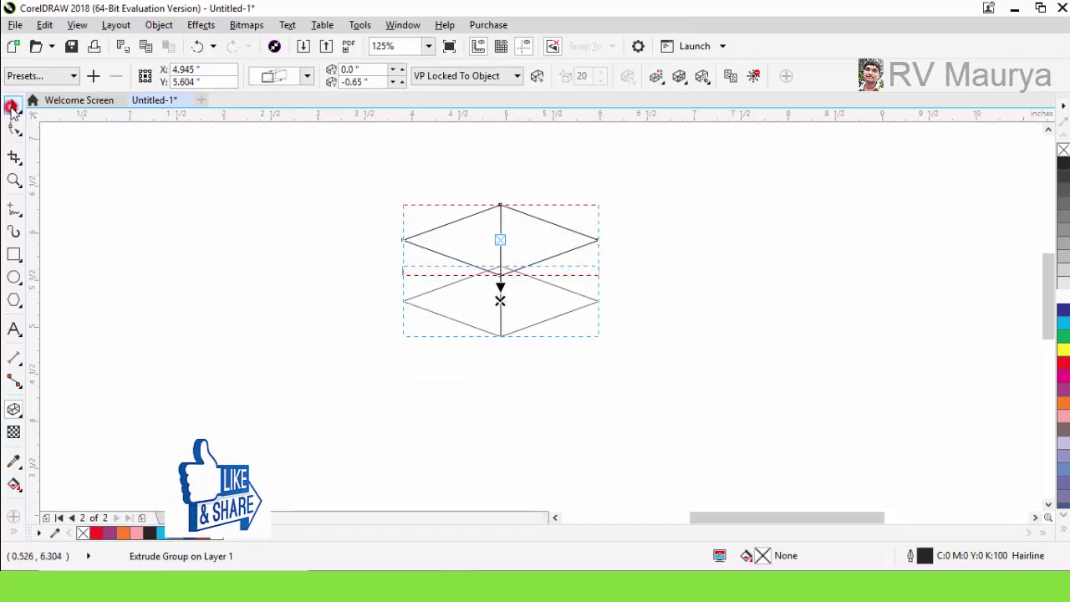
left_click(11, 105)
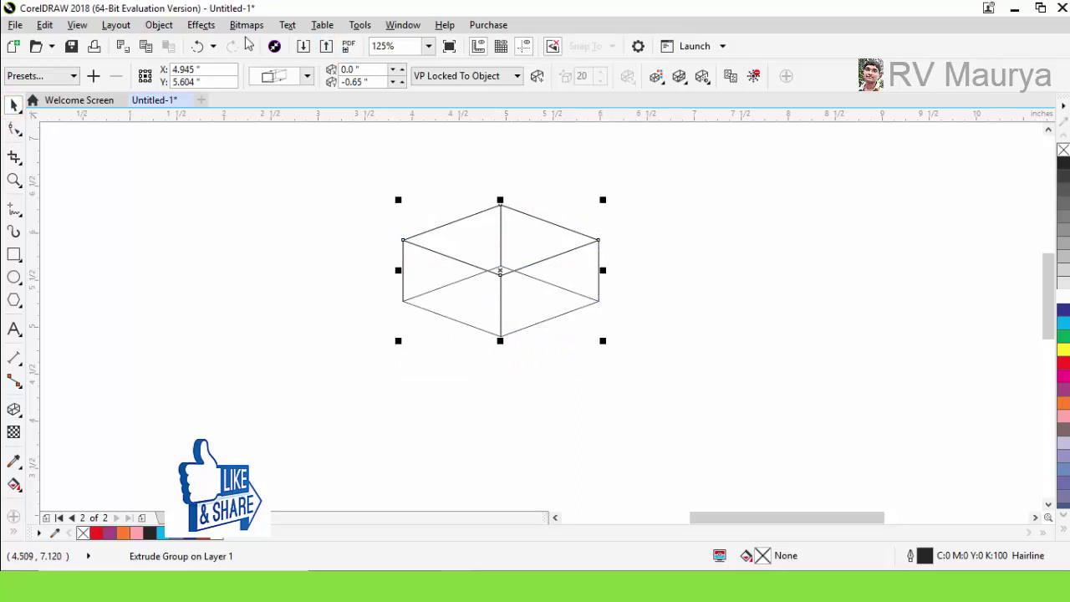
left_click(191, 27)
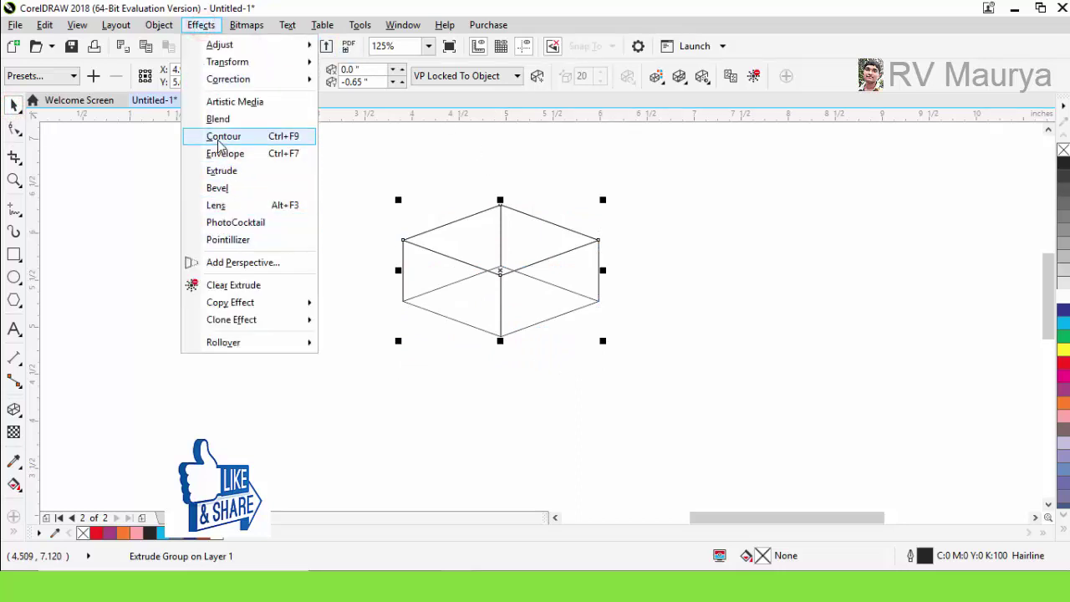
left_click(153, 224)
left_click(652, 291)
left_click(495, 262)
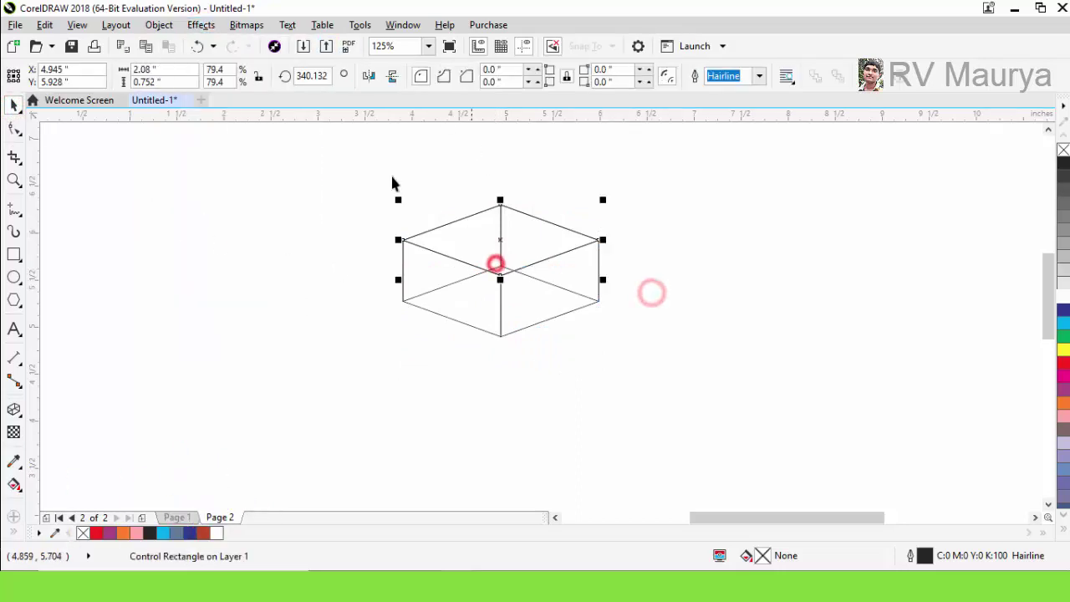
left_click(171, 27)
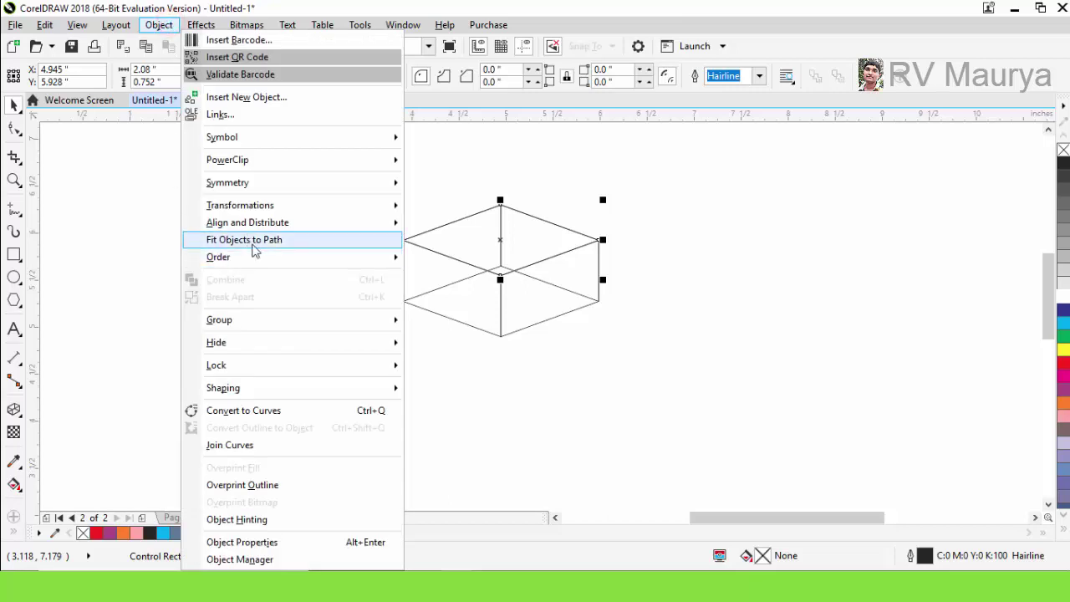
left_click(684, 220)
Move the extruded box about 0.96" to the right and break its extrude group apart.
left_click_drag(499, 270, 589, 279)
left_click(375, 232)
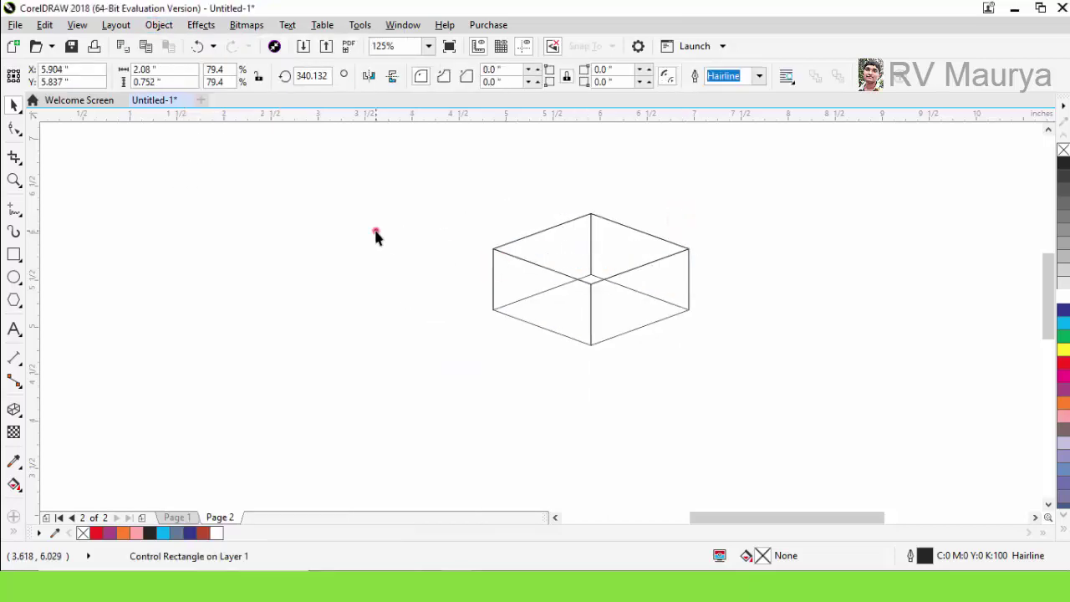
left_click(535, 278)
left_click(159, 25)
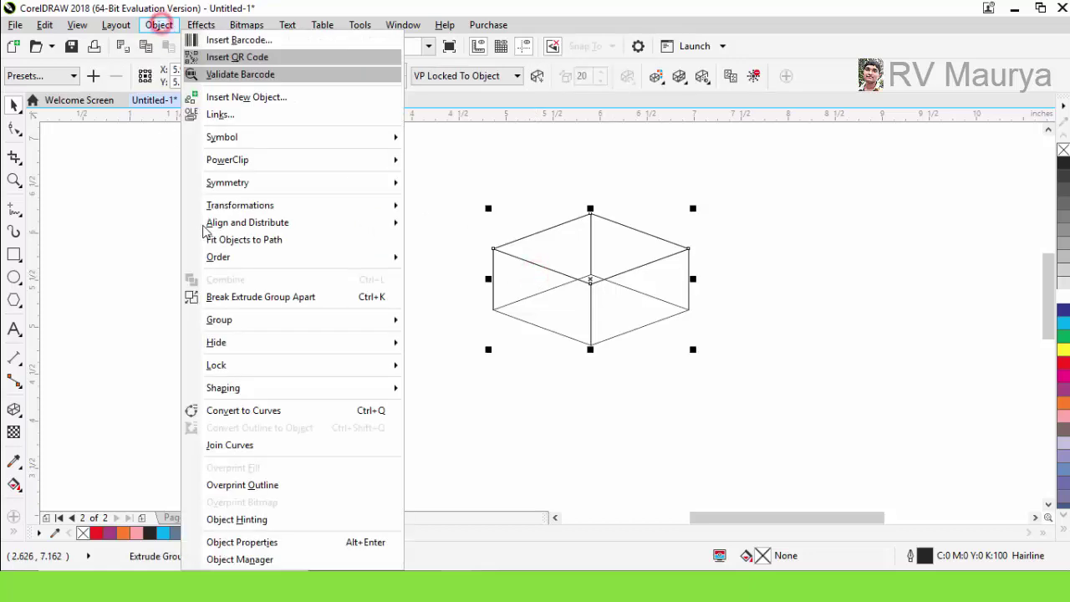
left_click(251, 300)
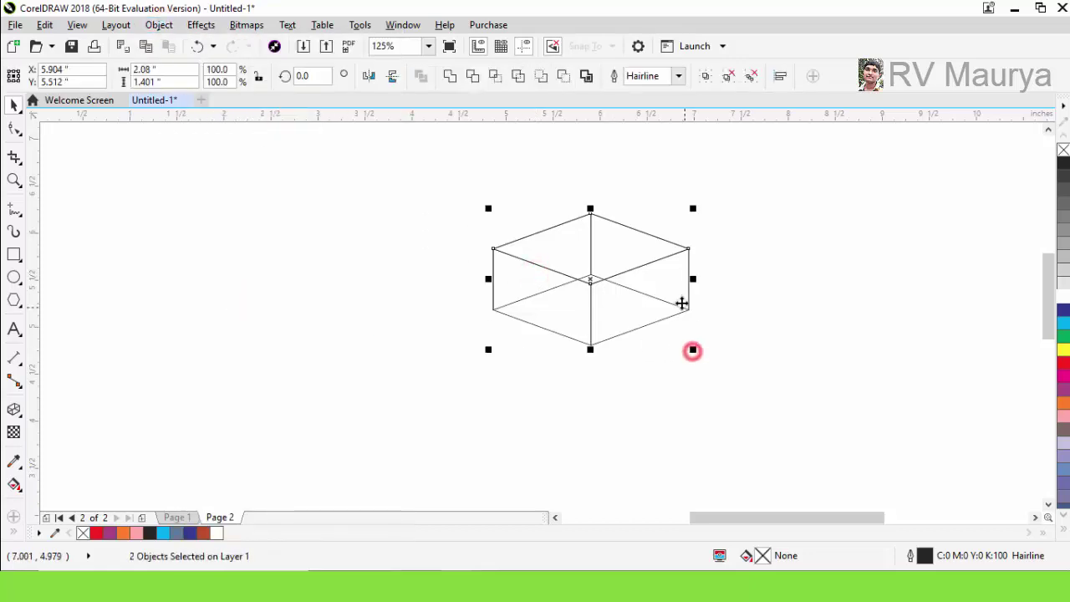
Ungroup the box's four side faces so each can be selected separately.
left_click(760, 312)
left_click(661, 263)
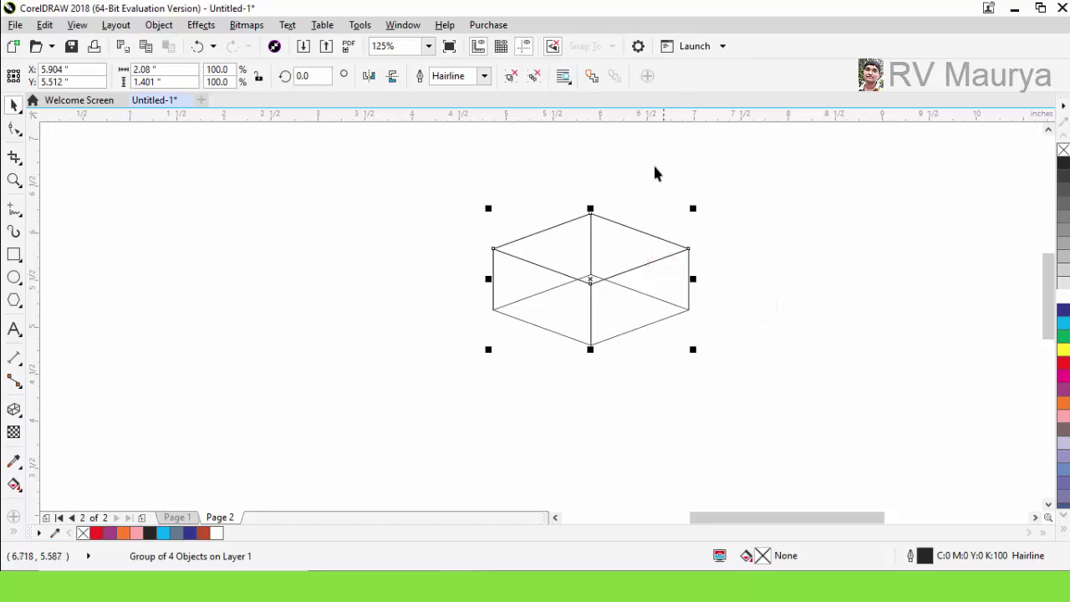
left_click(513, 76)
left_click(766, 281)
Fill the box's front right face with orange (C:0 M:60 Y:100 K:0) and its front left face with brick red.
left_click(657, 267)
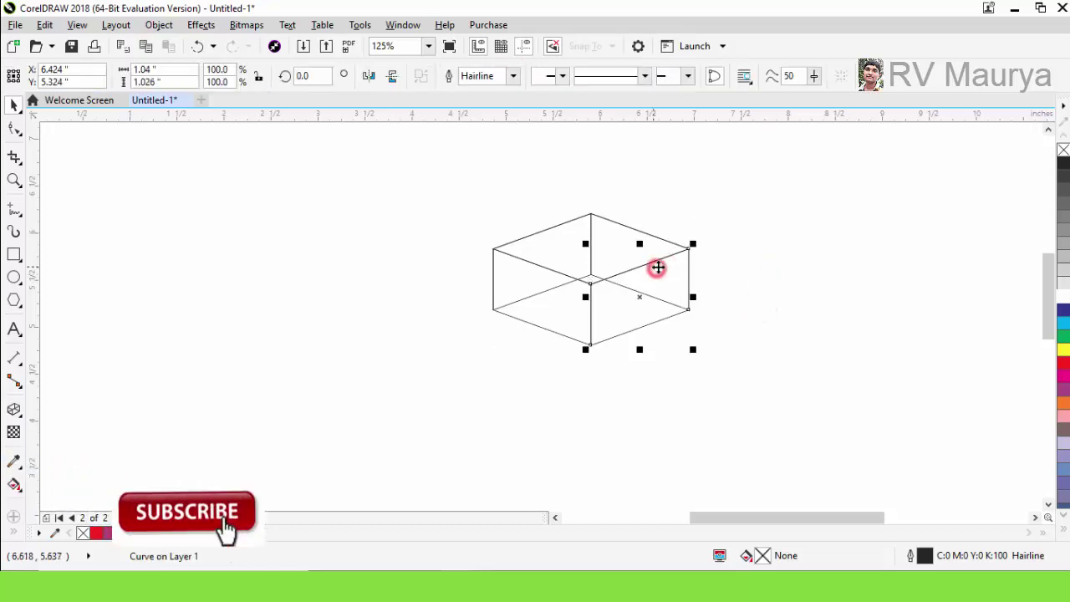
left_click(1064, 405)
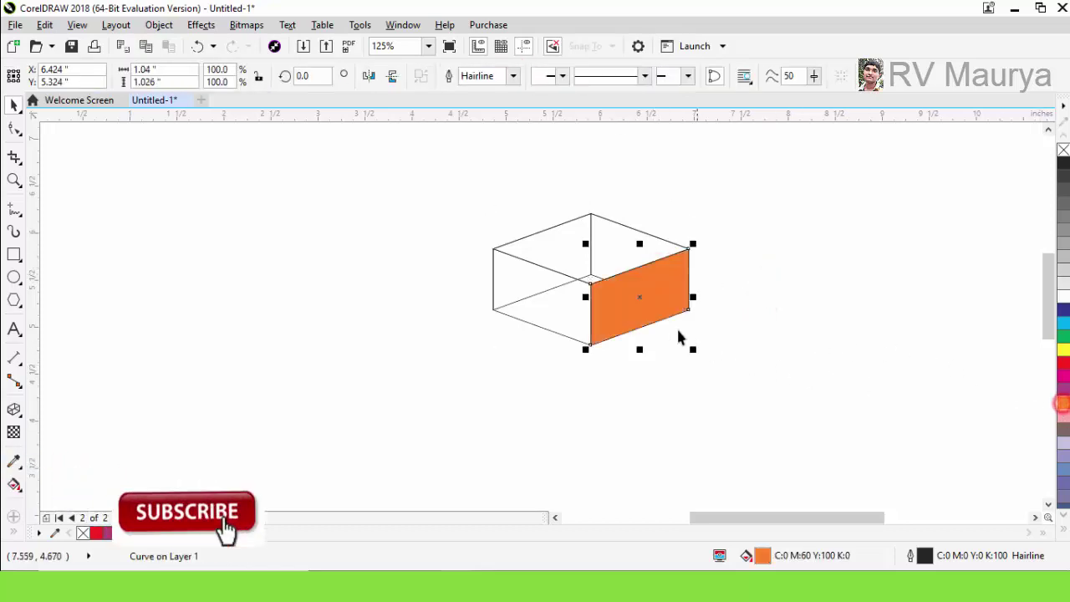
left_click(567, 300)
left_click_drag(1066, 405, 1051, 441)
left_click(830, 359)
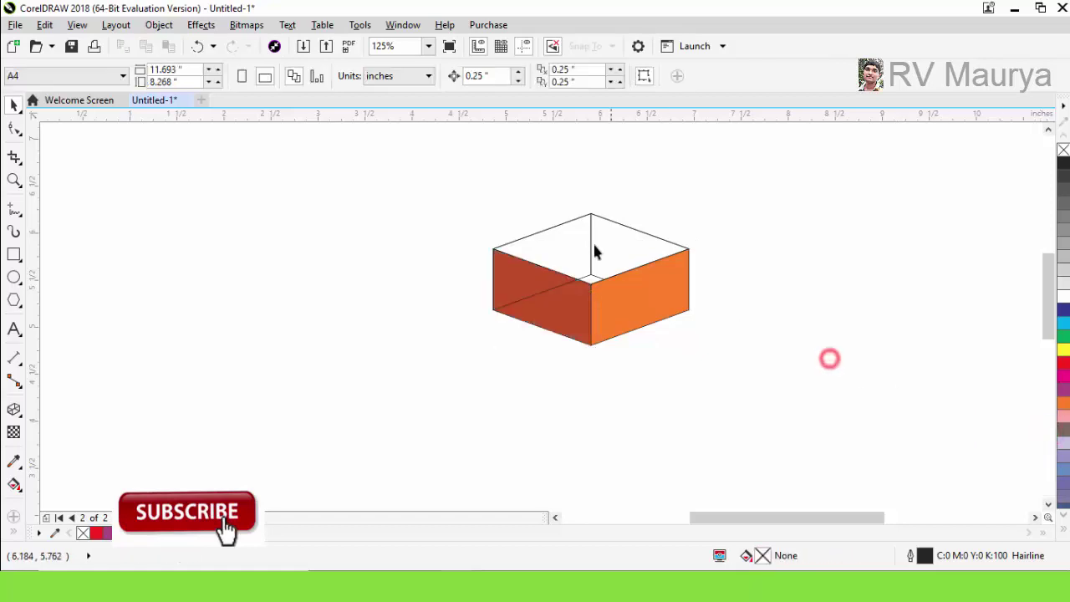
Fill the box's diamond top face with yellow (C:0 M:20 Y:100 K:0).
left_click(561, 237)
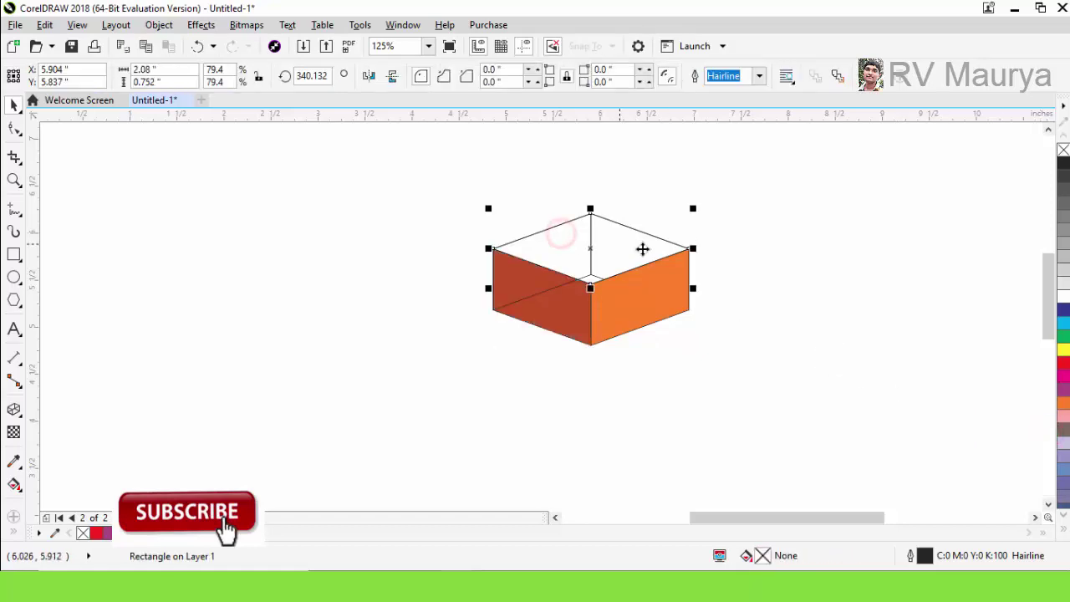
left_click(1065, 531)
left_click(1034, 220)
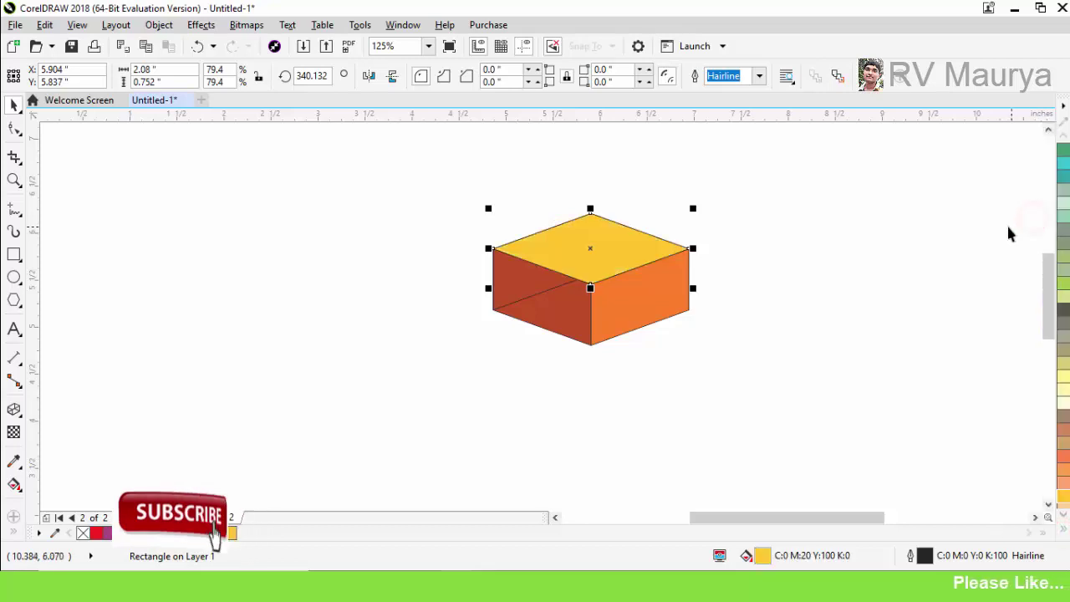
left_click(867, 267)
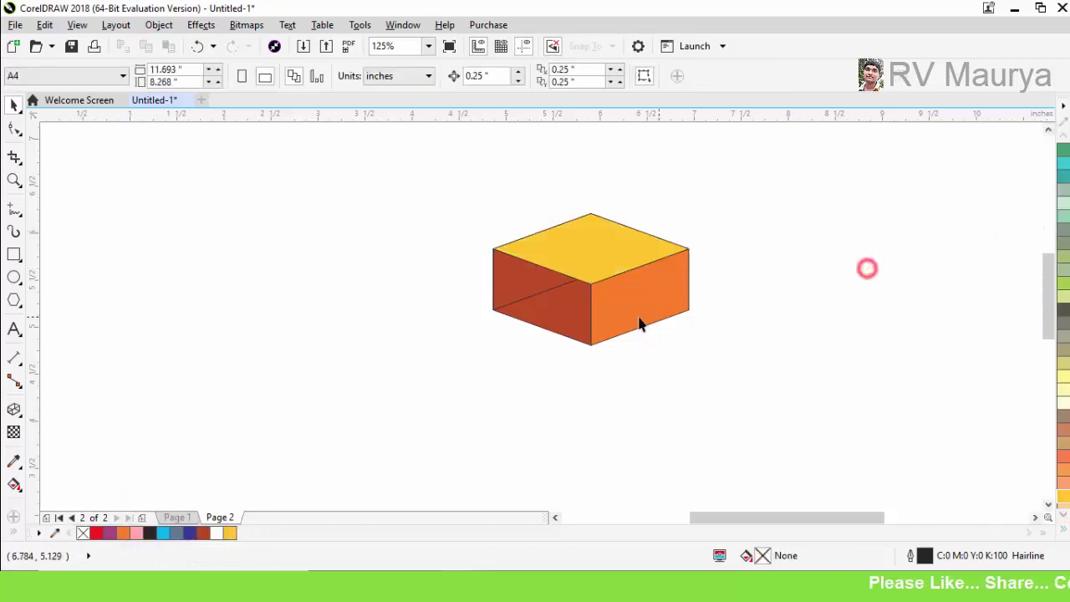
Move the unfilled back face away from the box and delete it.
left_click(547, 288)
left_click_drag(547, 293, 331, 233)
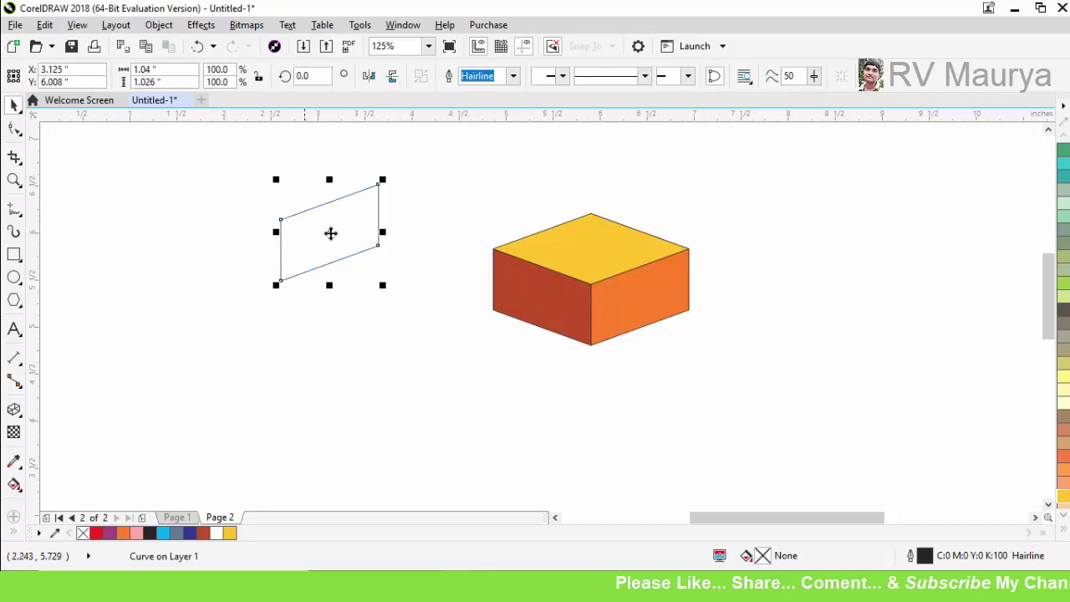
key("Delete")
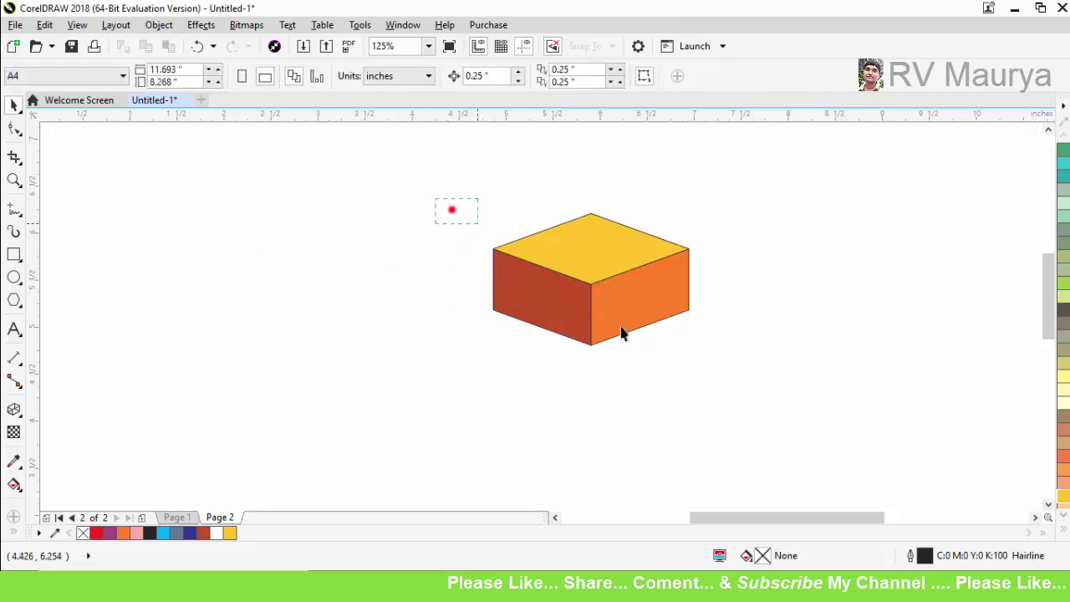
Group the box's four faces and remove their outlines.
left_click_drag(621, 332, 795, 378)
right_click(87, 535)
scroll(401, 266, "up", 2)
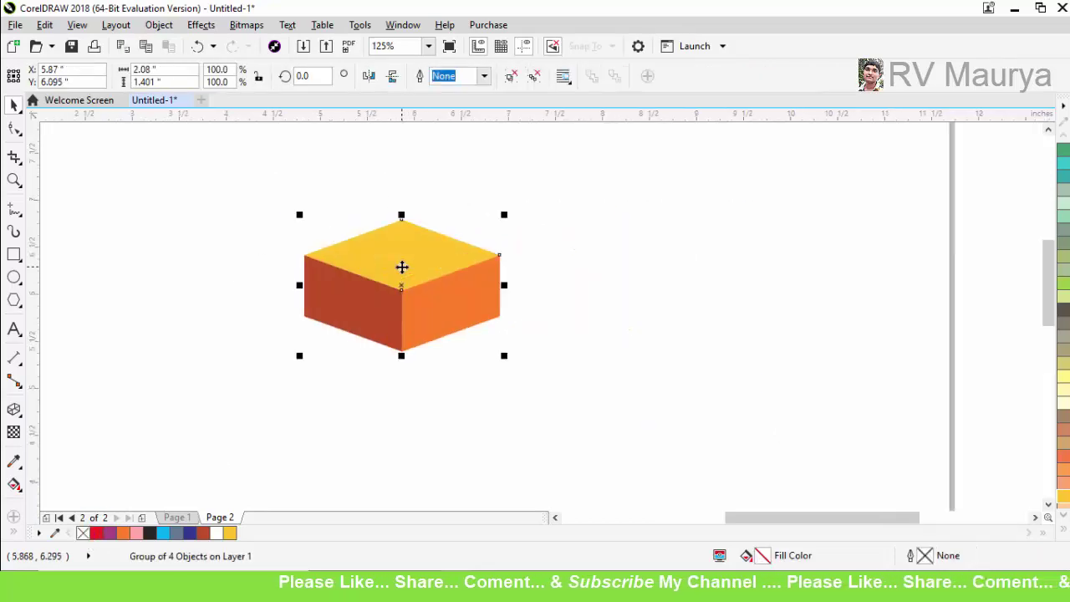
Duplicate the box straight below itself, enlarge the copy to about 120.8%, and centre it horizontally under the original.
left_click_drag(409, 251, 409, 431)
left_click_drag(602, 347, 683, 292)
left_click(520, 288, "shift")
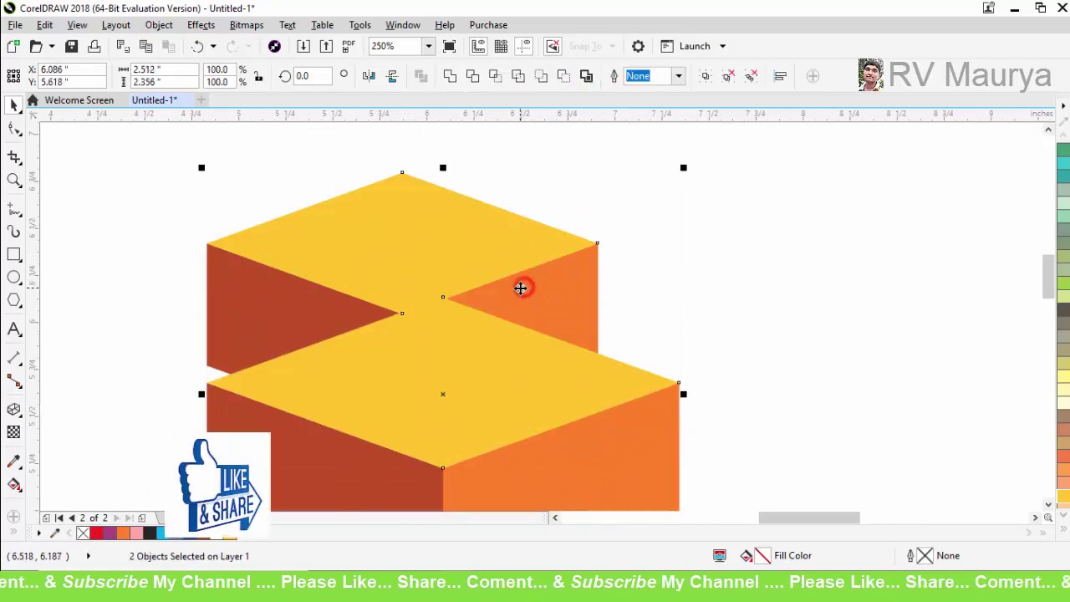
scroll(485, 279, "down", 1)
left_click(583, 351)
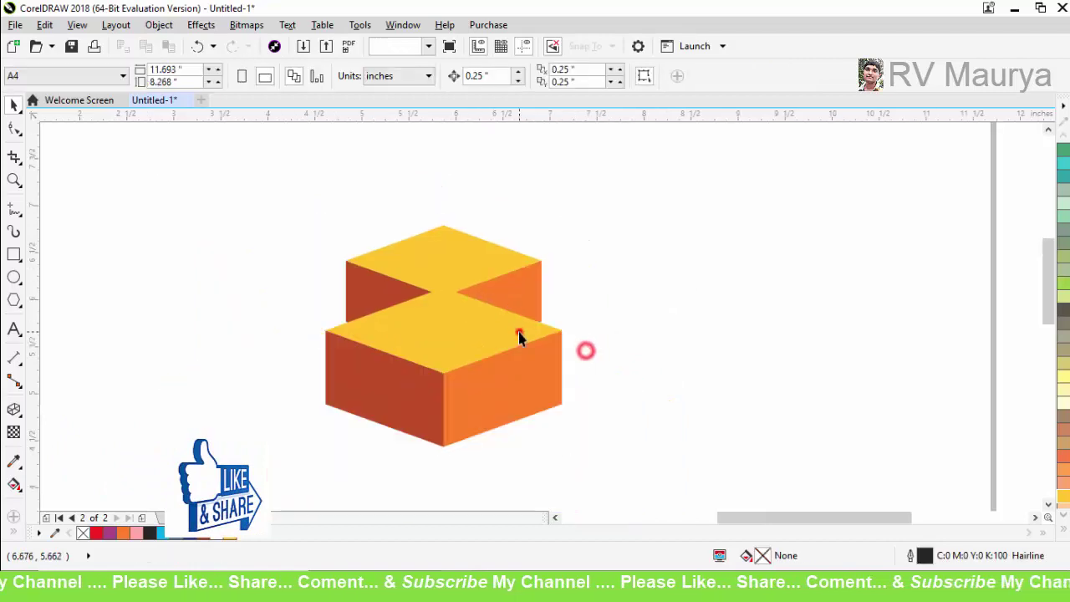
Send the lower box behind the top one and enlarge it to about 132.7%, about 2.76" wide.
left_click(519, 333)
key("shift+Page_Down")
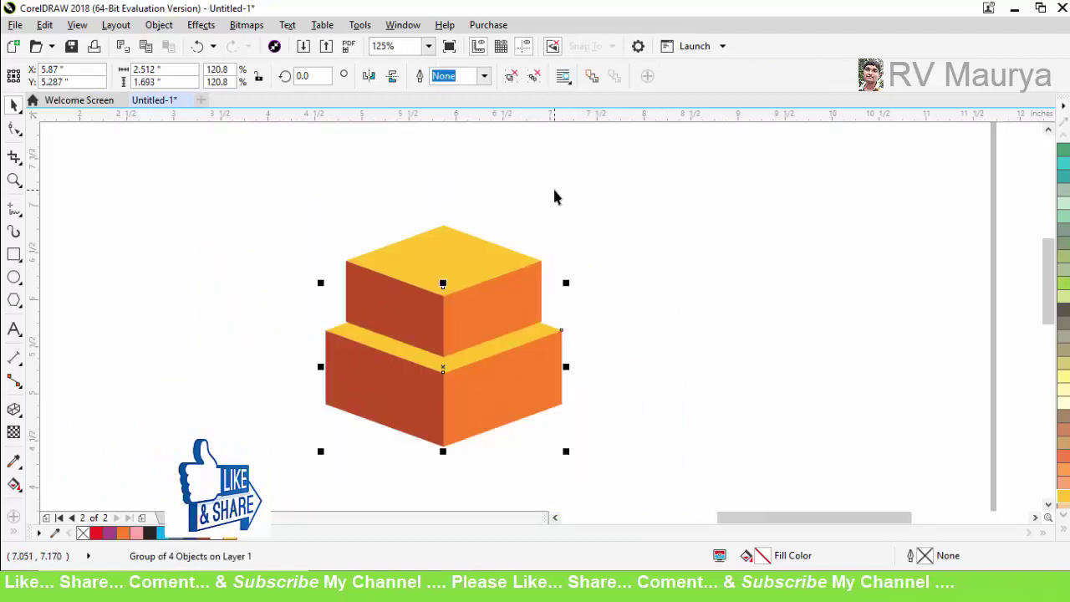
left_click_drag(566, 283, 577, 275)
left_click(635, 347)
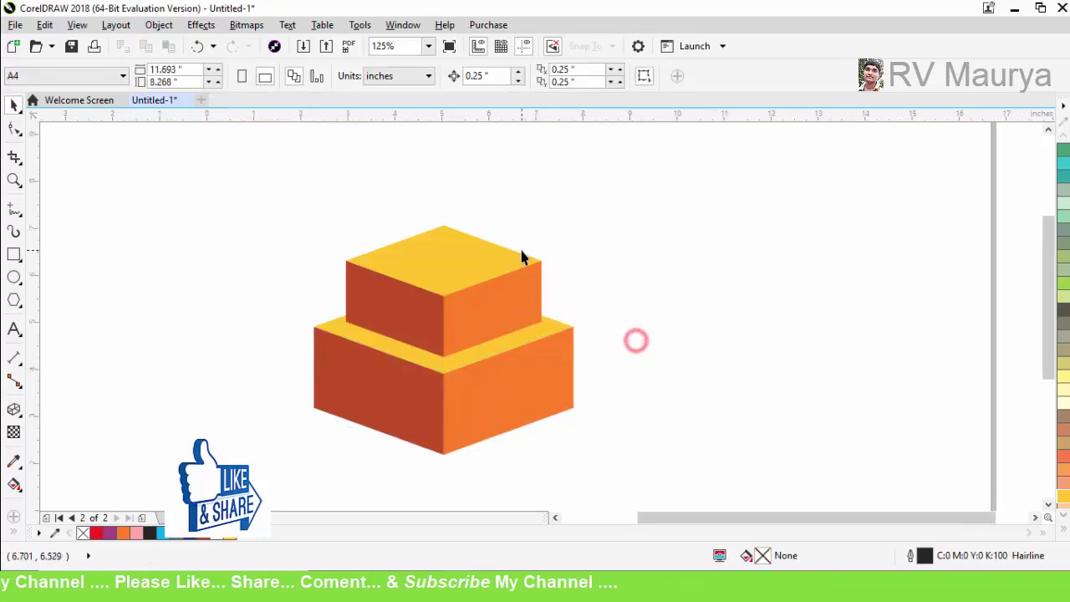
Duplicate the second box below as a third tier, enlarge it to about 194.4%, and send it to the back.
scroll(521, 253, "down", 1)
left_click_drag(527, 309, 531, 374)
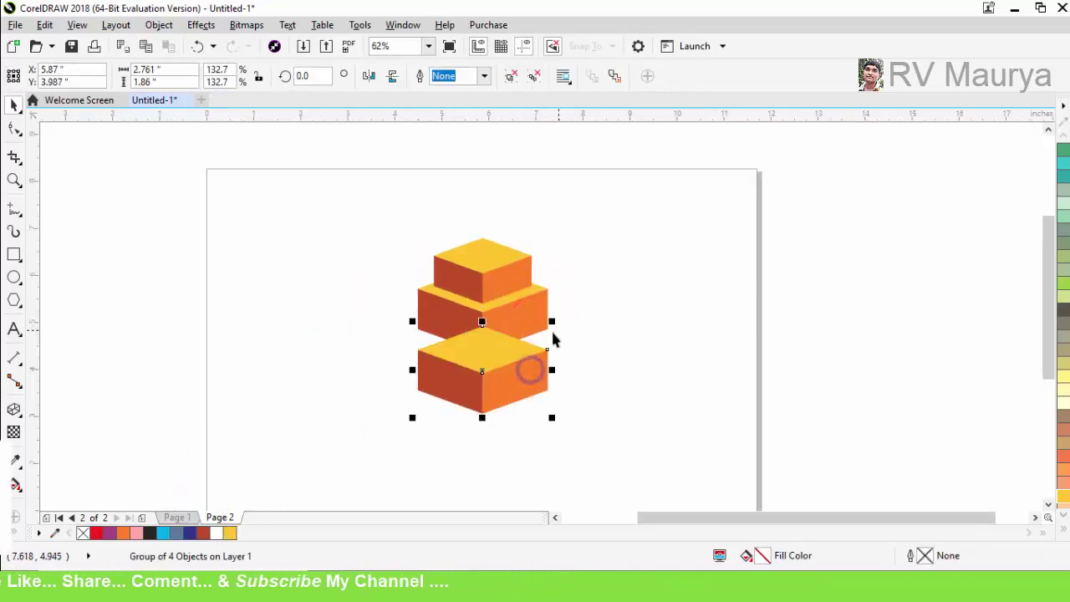
scroll(552, 336, "up", 1)
left_click_drag(551, 314, 611, 273)
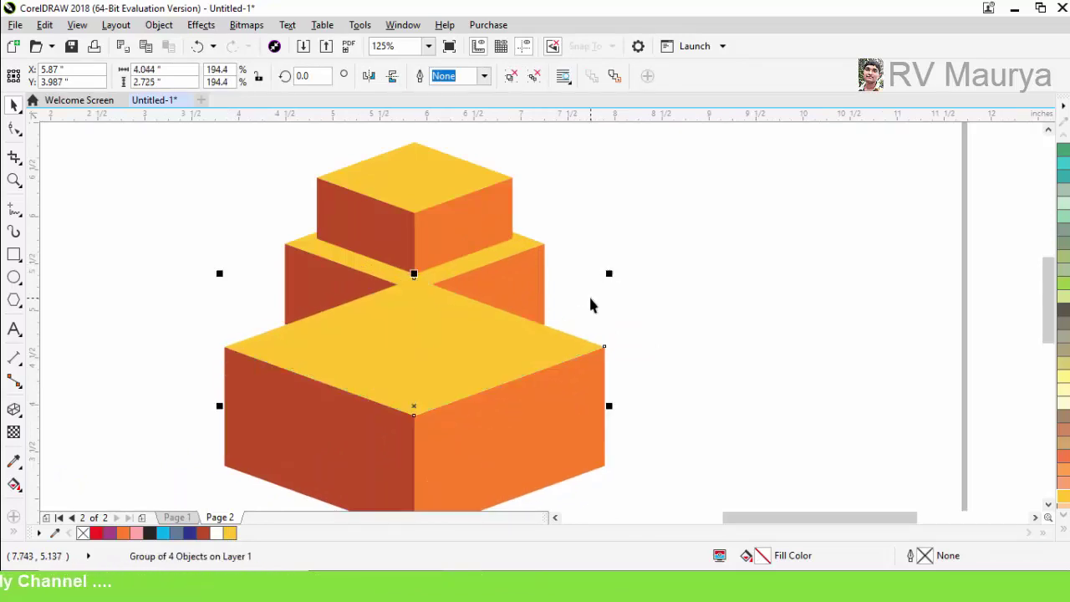
key("shift+Page_Down")
Reduce the third box to about 174.9% and adjust its vertical position so it sits directly under the second tier.
left_click_drag(528, 379, 528, 370)
left_click_drag(613, 263, 594, 276)
left_click_drag(545, 353, 544, 336)
left_click_drag(532, 351, 531, 358)
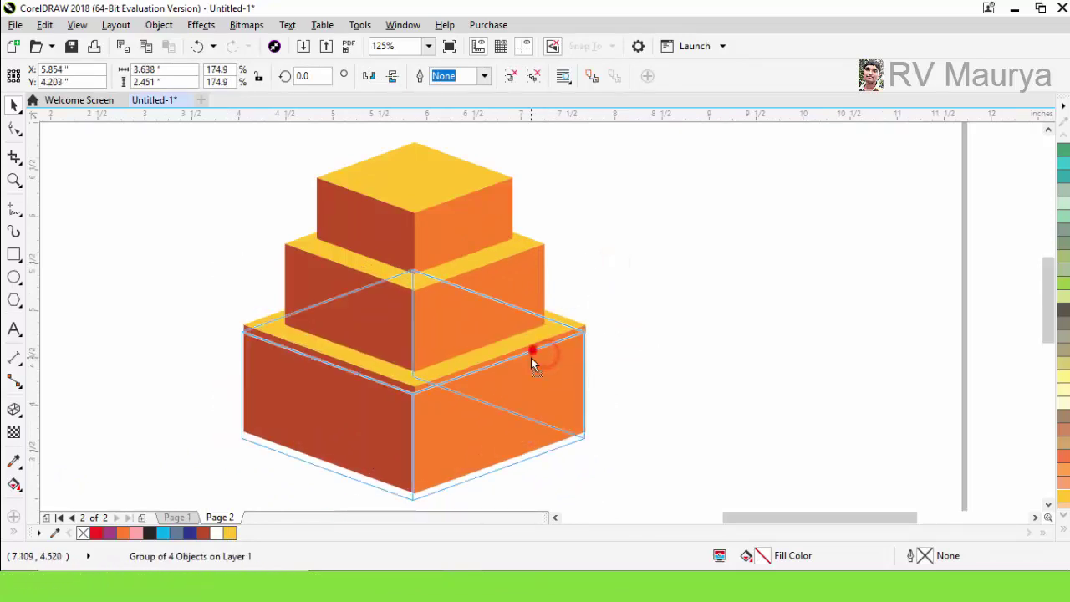
left_click(660, 365)
scroll(485, 334, "down", 1)
scroll(465, 334, "up", 2)
left_click_drag(468, 368, 468, 360)
Add a larger duplicate of the third box beneath it as a fourth tier, placed behind the other boxes.
scroll(465, 326, "down", 2)
left_click_drag(480, 299, 483, 366)
left_click_drag(534, 311, 555, 289)
mouse_move(499, 375)
left_mouse_down()
mouse_move(500, 362)
mouse_move(499, 394)
left_mouse_up()
key("shift+Page_Down")
left_click_drag(498, 390, 498, 377)
Duplicate the fourth box below as a fifth tier, enlarge it to about 252.9%, and send it to the back.
left_click_drag(498, 374, 538, 401)
left_click(616, 346)
right_click(537, 402)
left_click_drag(557, 342, 574, 330)
left_click_drag(512, 382, 509, 394)
key("shift+Page_Down")
Lower the fifth box slightly and enlarge it to about 280.1%, about 5.83" wide.
scroll(450, 294, "down", 2)
scroll(428, 336, "up", 2)
mouse_move(588, 315)
left_mouse_down()
mouse_move(587, 347)
mouse_move(586, 334)
left_mouse_up()
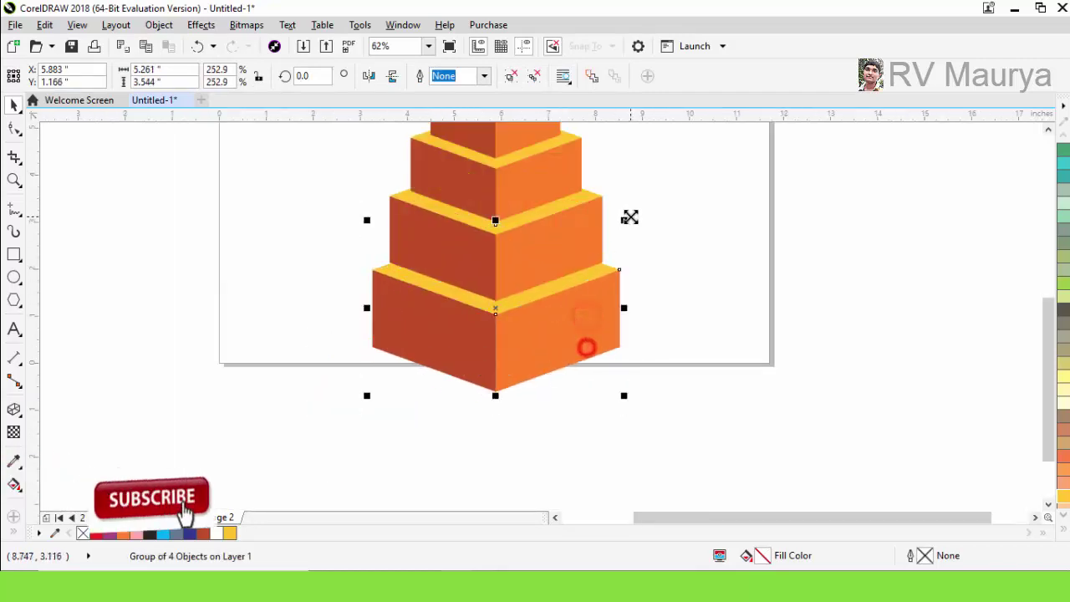
left_click_drag(629, 217, 637, 211)
scroll(513, 314, "down", 1)
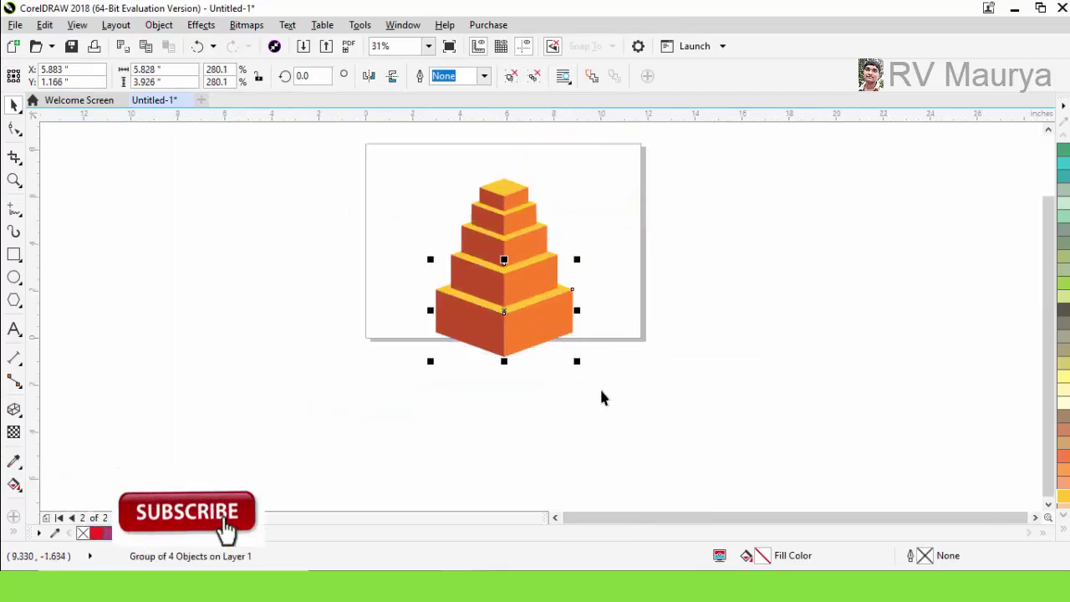
Scale the whole five-tier stack down to a base about 5.19" wide and position it within the page.
left_click(601, 391)
mouse_move(659, 429)
left_mouse_down()
mouse_move(362, 143)
mouse_move(650, 435)
left_mouse_up()
left_click(646, 306)
left_click_drag(582, 370, 548, 331)
left_click_drag(550, 258, 556, 261)
scroll(507, 212, "up", 1)
left_click(657, 364)
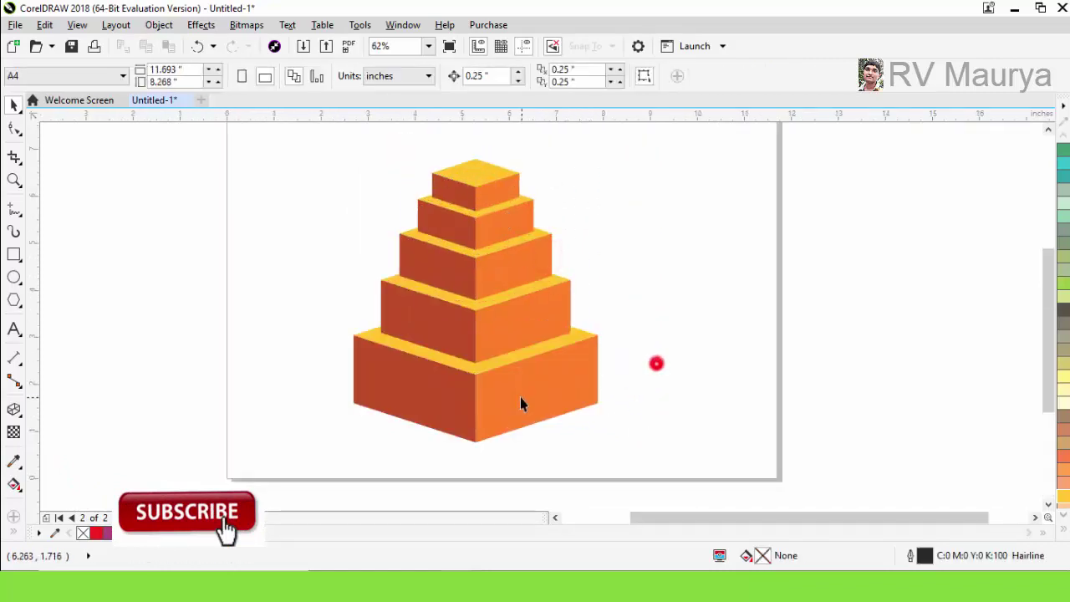
Fill the bottom tier's right face with dark grey, its left face with medium grey, and its top with light grey (K:20).
left_click(659, 415)
left_click(530, 398, "ctrl")
left_click(1064, 526)
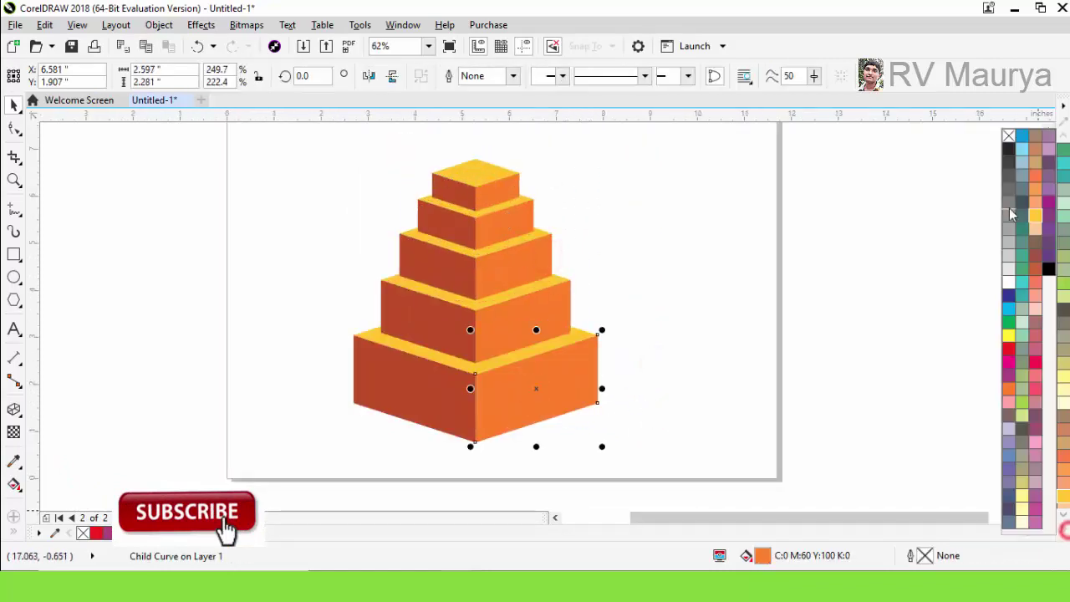
left_click(1008, 204)
left_click(470, 399, "ctrl")
left_click(1064, 526)
left_click(1008, 215)
left_click(526, 351, "ctrl")
left_click(1063, 203)
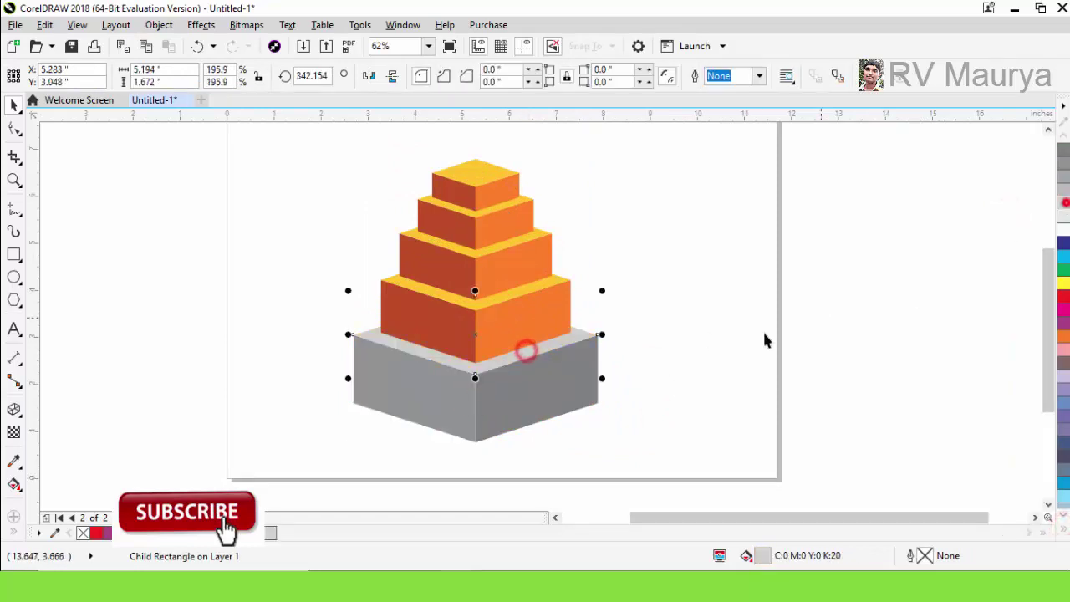
left_click(741, 335)
Fill the second tier from the base with darker blue on the right, bright cyan on the left, and light blue on top.
left_click(515, 313, "ctrl")
left_click(1063, 483)
left_click(443, 342, "ctrl")
left_click(1063, 257)
left_click(758, 336)
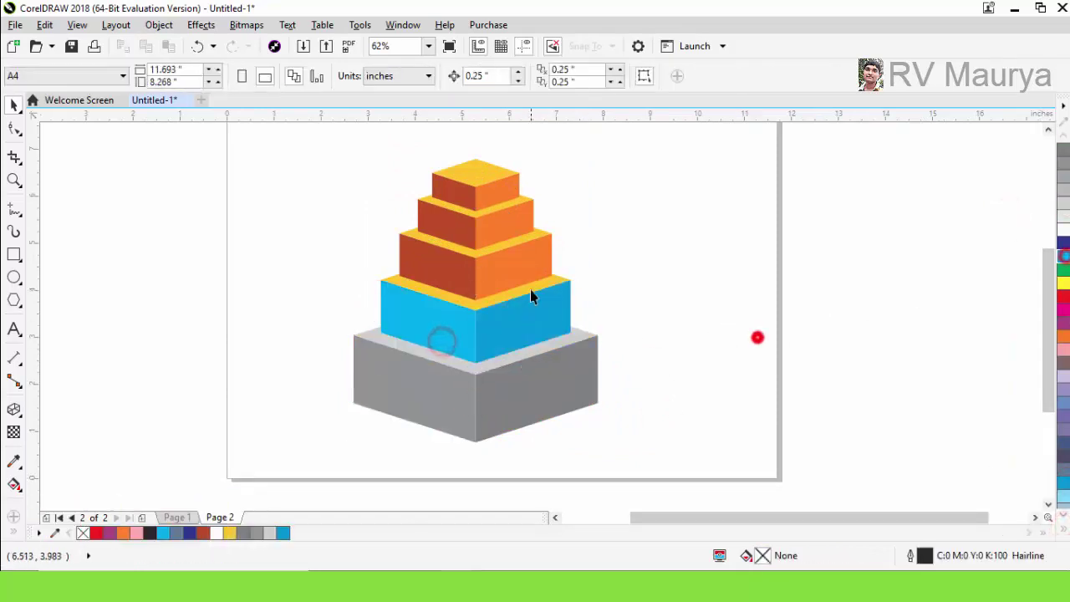
left_click(530, 289, "ctrl")
left_click(1063, 496)
left_click(789, 349)
Fill the middle tier's right and left faces with salmon pink.
left_click(525, 253, "ctrl")
left_click(1064, 363)
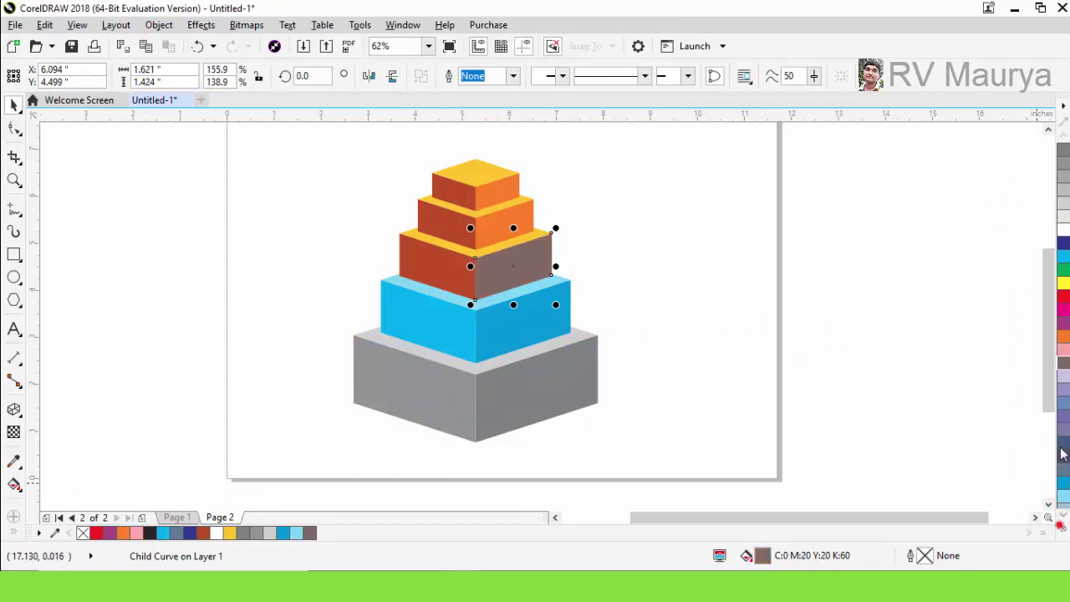
left_click(1061, 525)
left_click(1037, 286)
left_click(427, 263, "ctrl")
left_click(1061, 483)
left_click(681, 297)
key("ctrl+z")
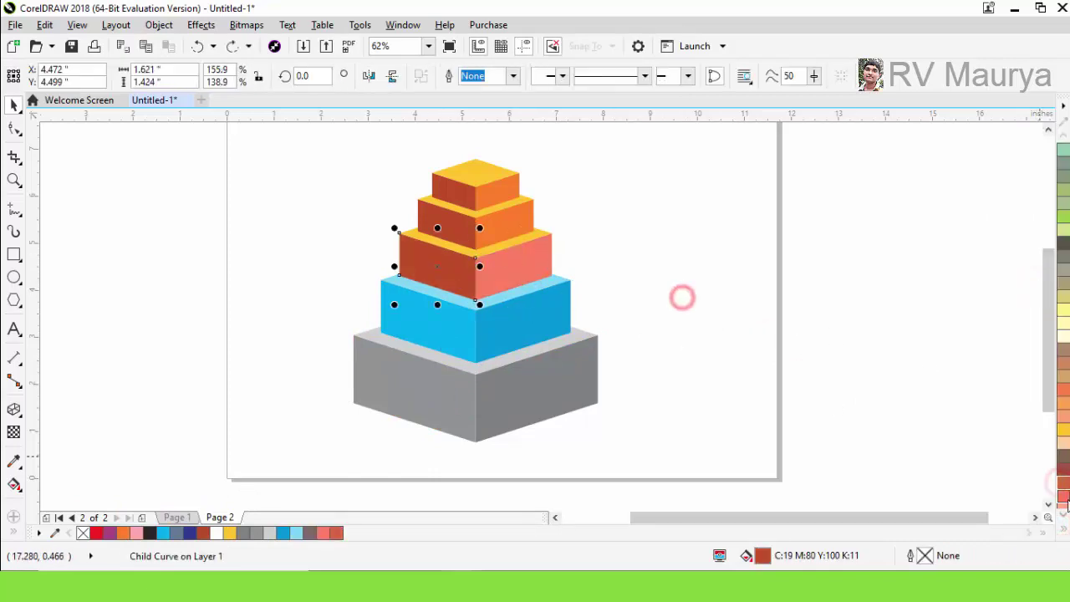
left_click(1064, 499)
Fill the middle tier's top face with pale pink.
left_click(739, 318)
left_click(513, 241, "ctrl")
left_click(1065, 527)
left_click(1032, 307)
double_click(780, 299)
left_click(688, 474)
left_click(700, 373)
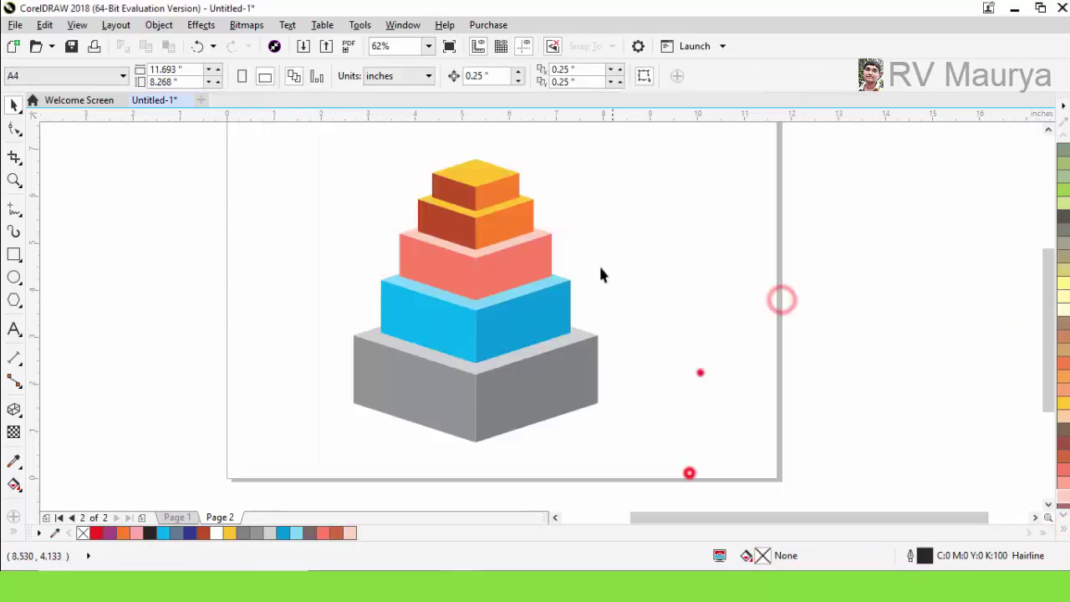
Fill the tier below the topmost box with green on the right face, turquoise on the left, and pale green on top.
scroll(472, 182, "up", 1)
left_click(523, 268, "ctrl")
left_click(1064, 193)
left_click(1064, 530)
left_click(1023, 254)
left_click(439, 272, "ctrl")
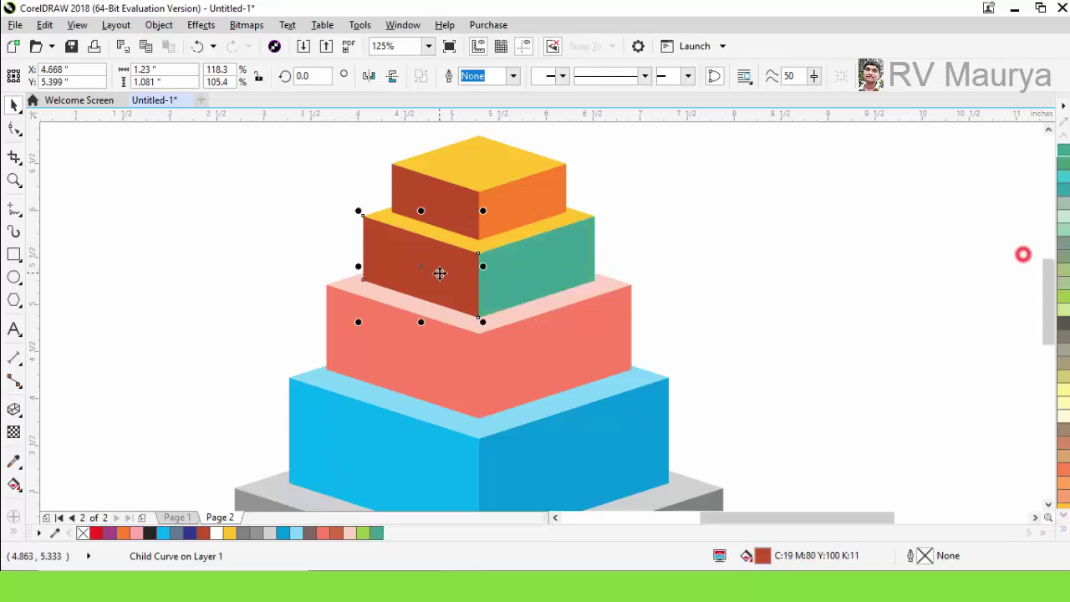
left_click(1063, 192)
left_click(1066, 179)
left_click(516, 234, "ctrl")
left_click(1064, 219)
left_click(837, 272)
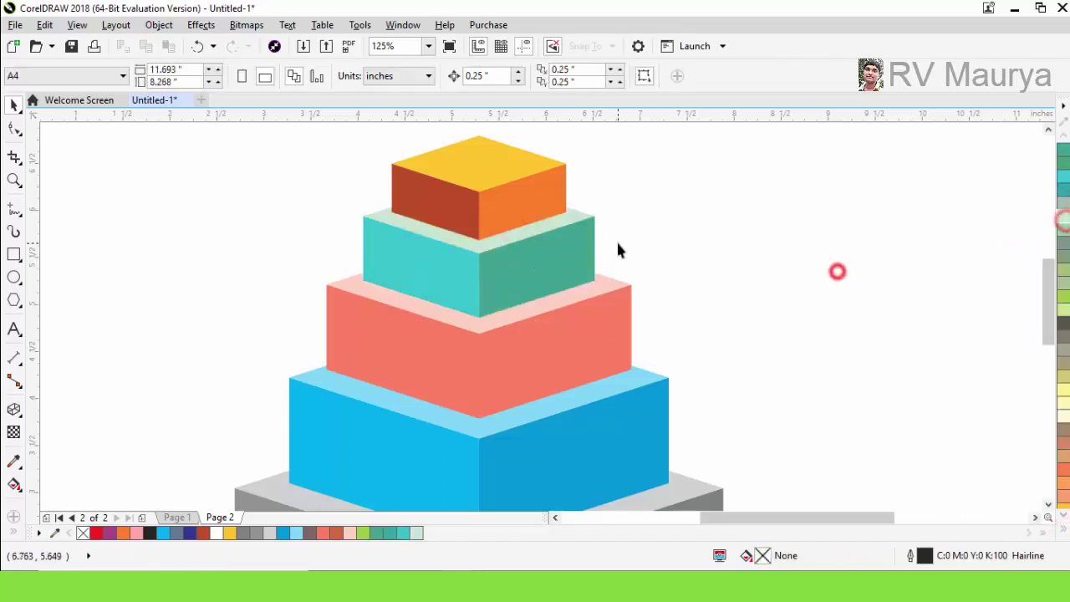
Recolour the bottom tier's right face with a darker grey.
scroll(617, 242, "down", 1)
left_click(729, 288)
left_click(605, 415, "ctrl")
left_click(1060, 533)
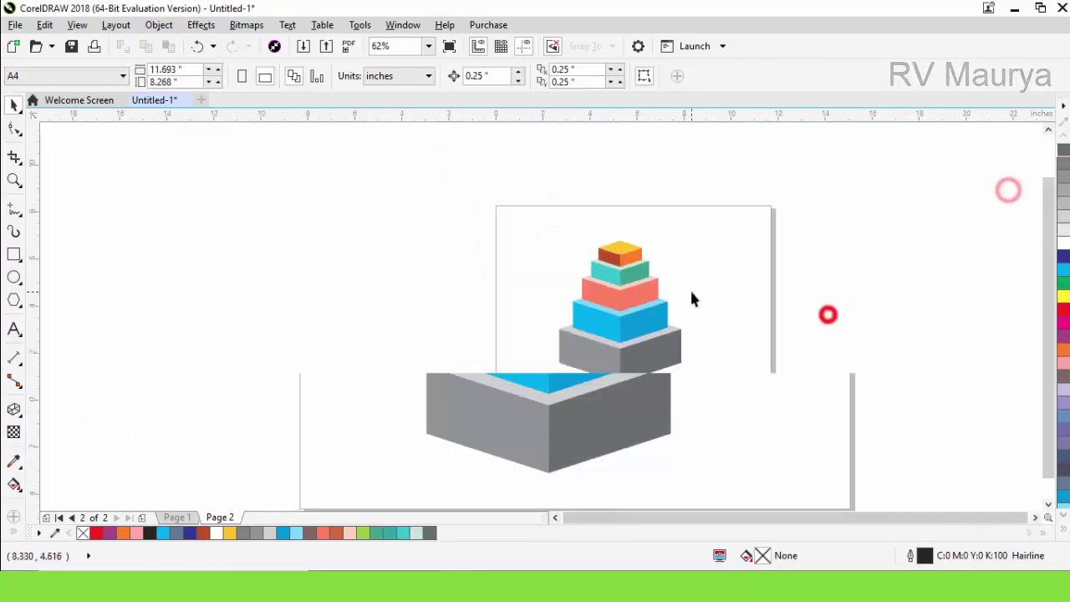